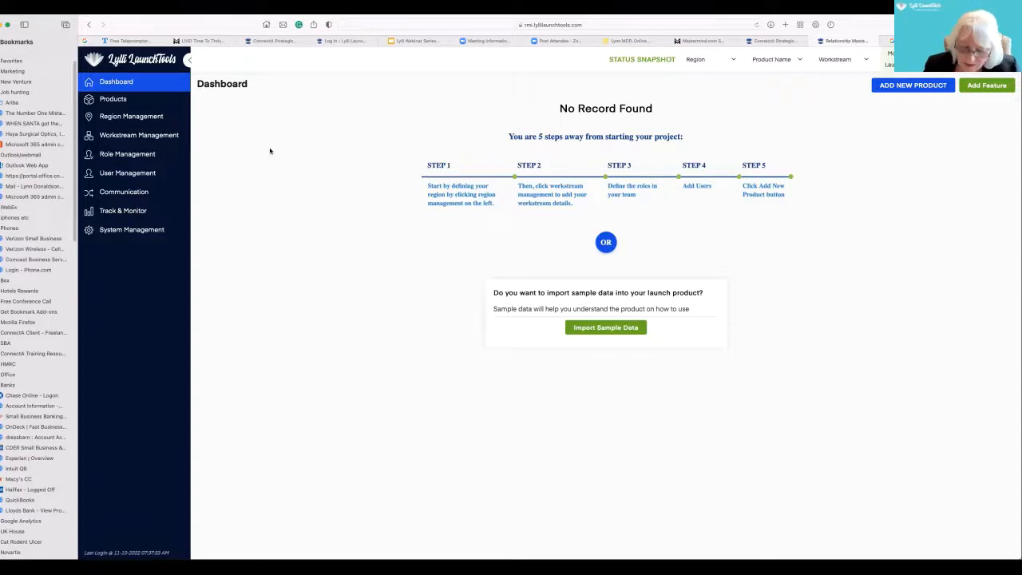
- Create the first region in Region Management and name it US
key("super+plus")
key("super+plus")
key("super+plus")
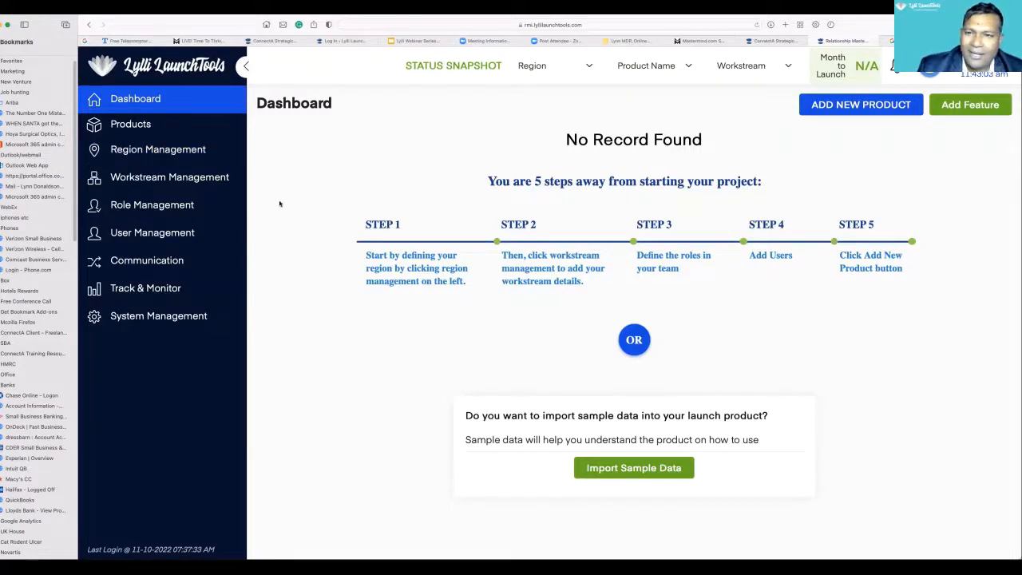
left_click(171, 159)
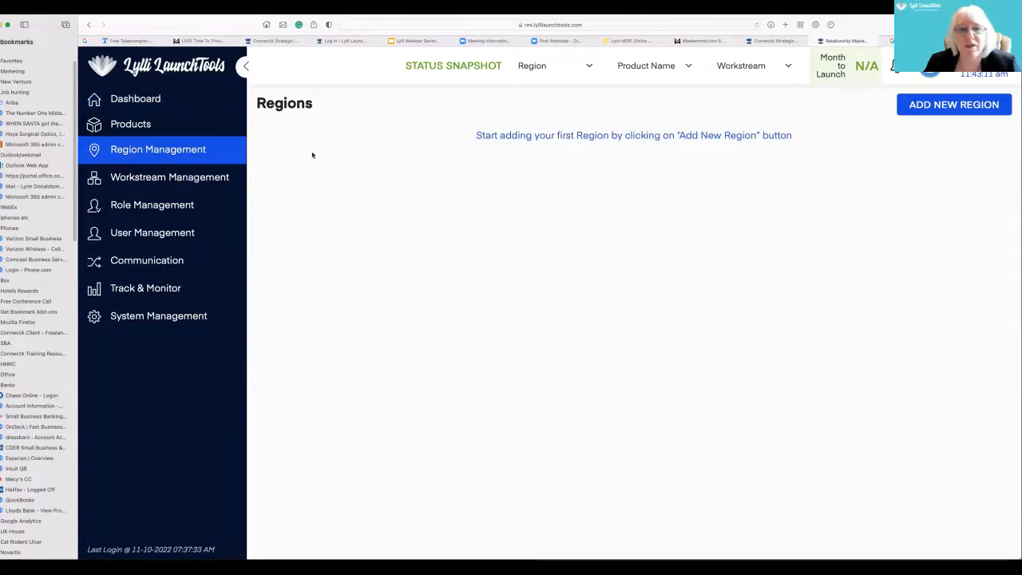
left_click(941, 107)
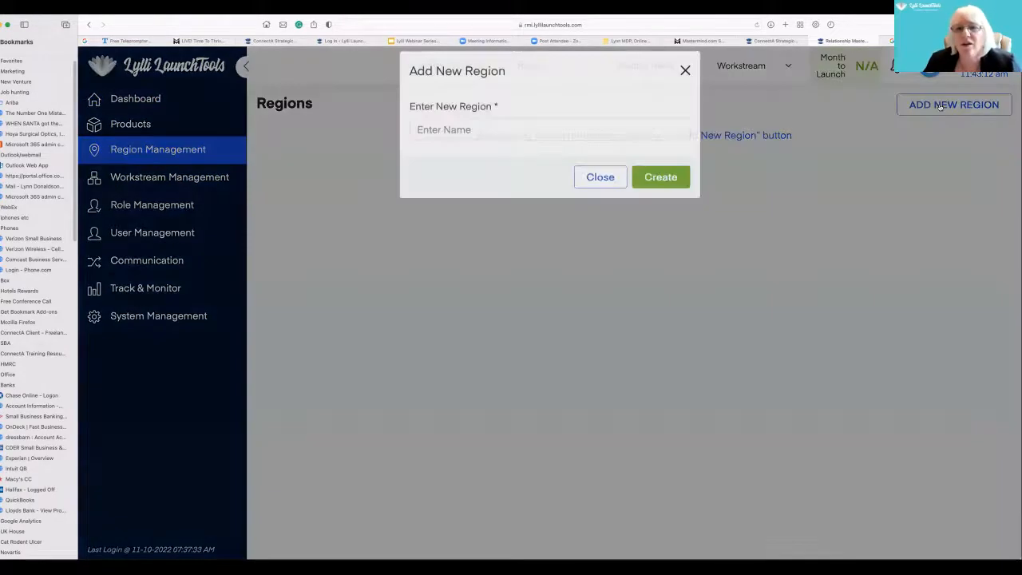
left_click(489, 144)
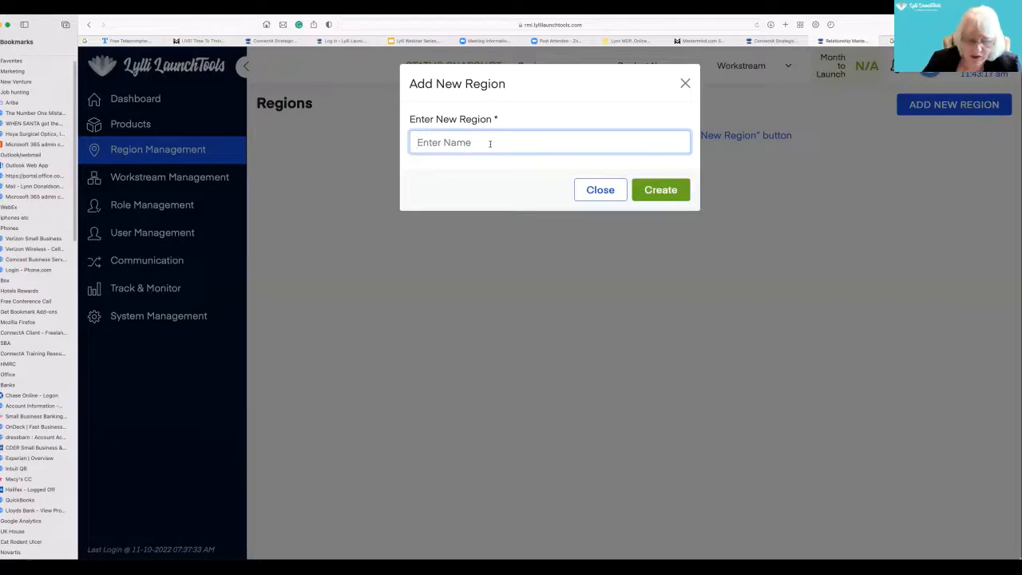
type("US")
left_click(669, 189)
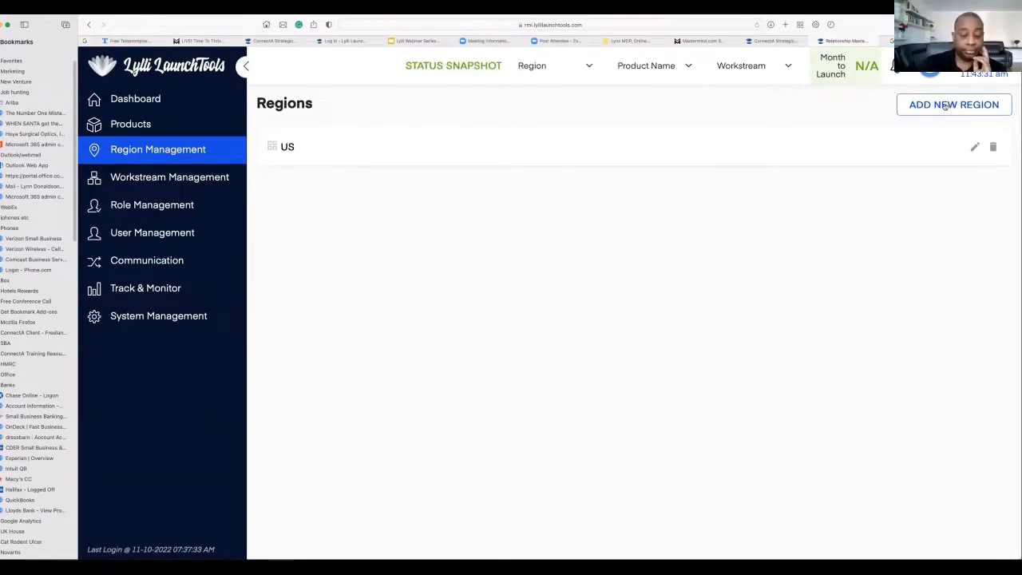
- Add a second region named Europe to the regions list
left_click(944, 106)
left_click(509, 142)
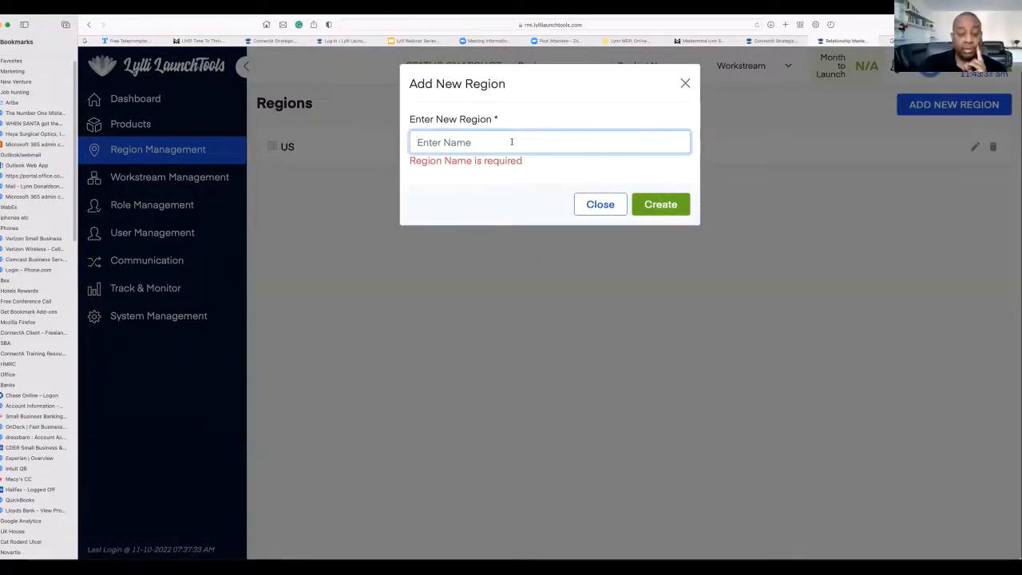
type("Europe")
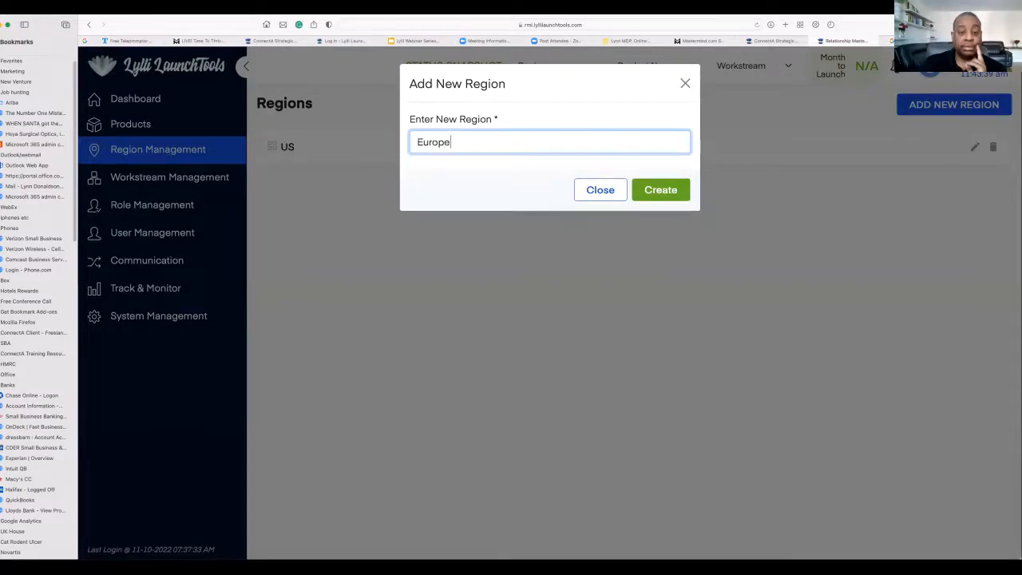
left_click(660, 190)
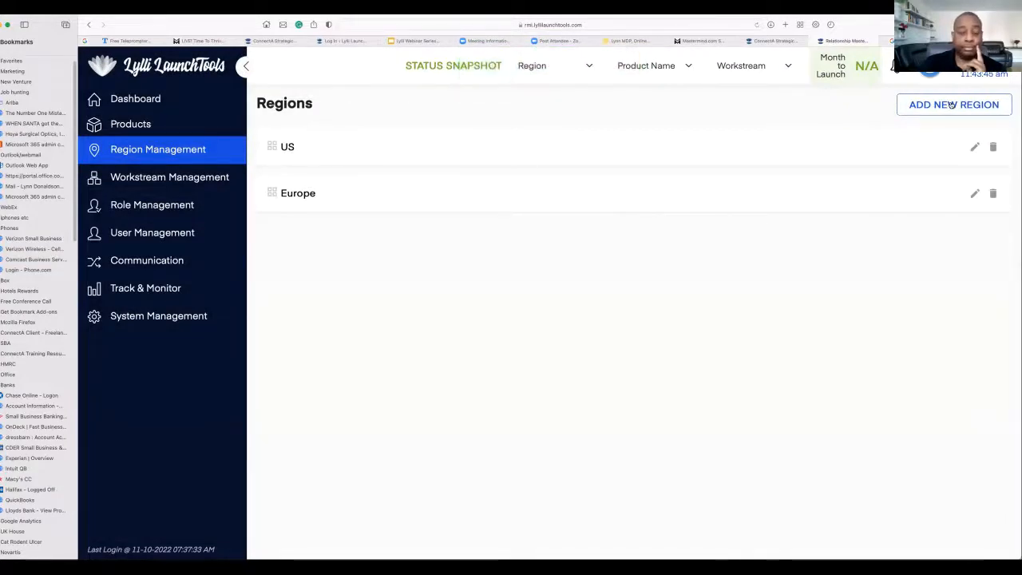
left_click(951, 105)
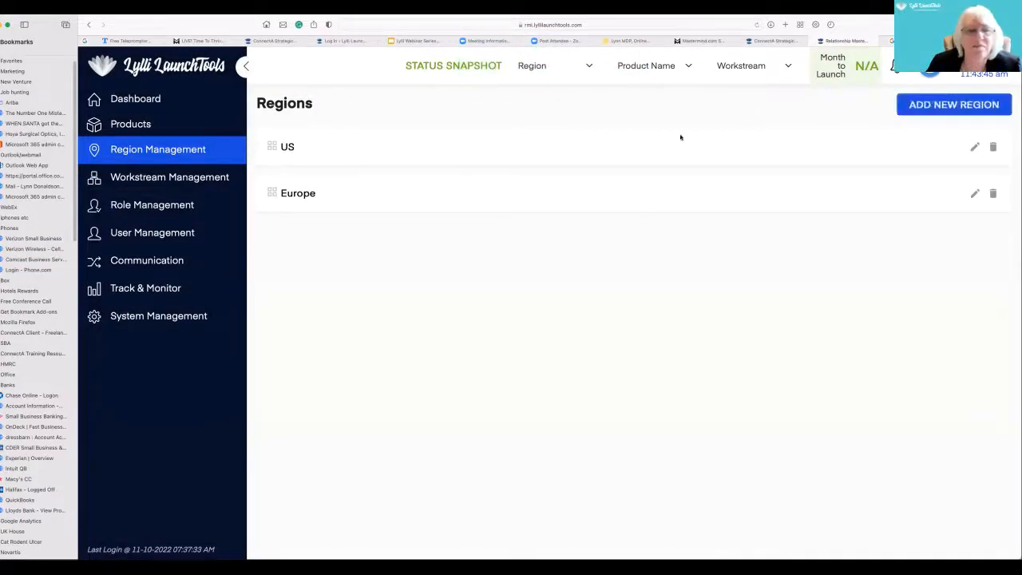
- Create the first workstream in Workstream Management and name it Consultants
left_click(149, 179)
left_click(901, 107)
left_click(484, 142)
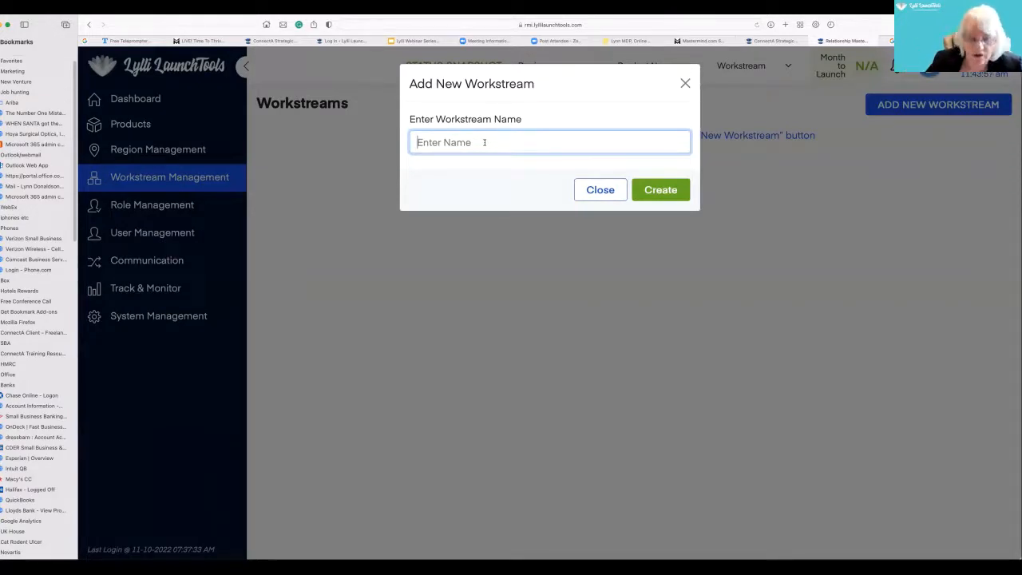
type("Con")
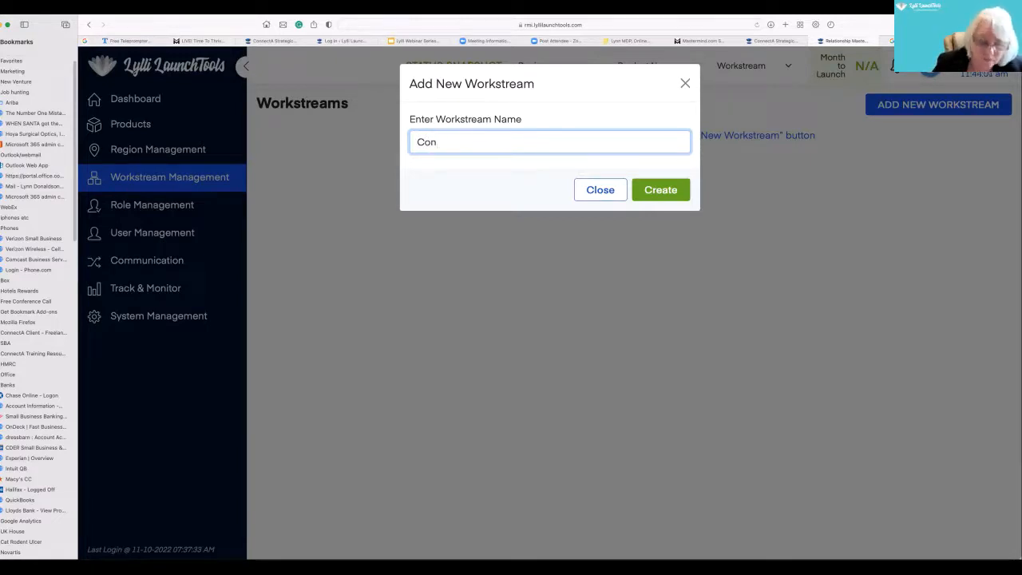
type("sul")
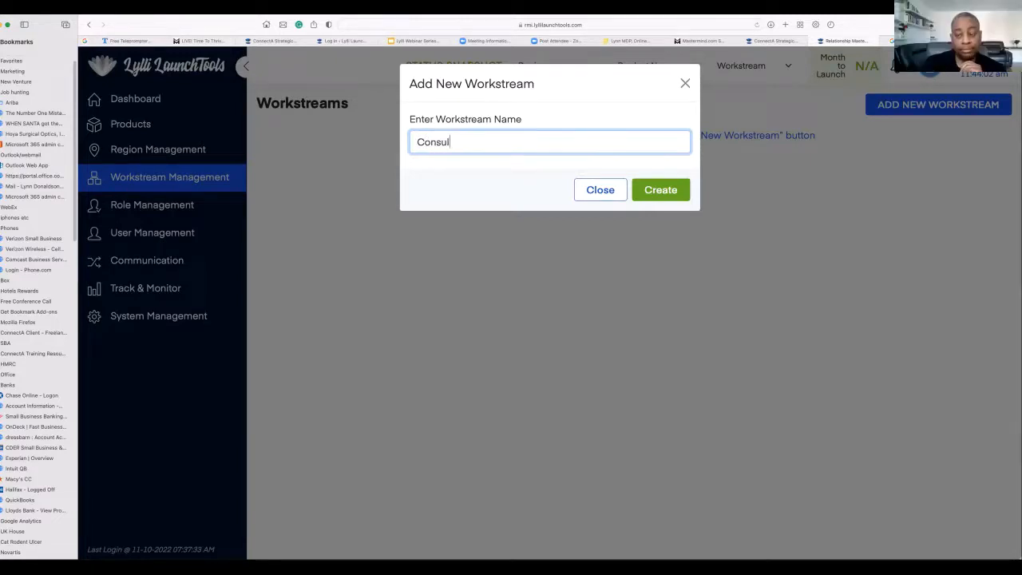
type("tants")
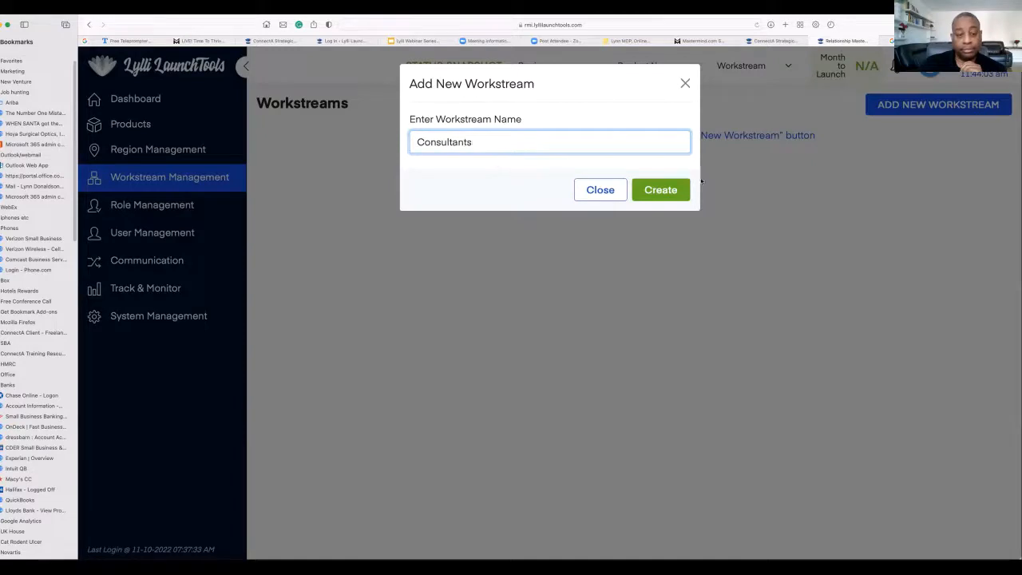
left_click(668, 190)
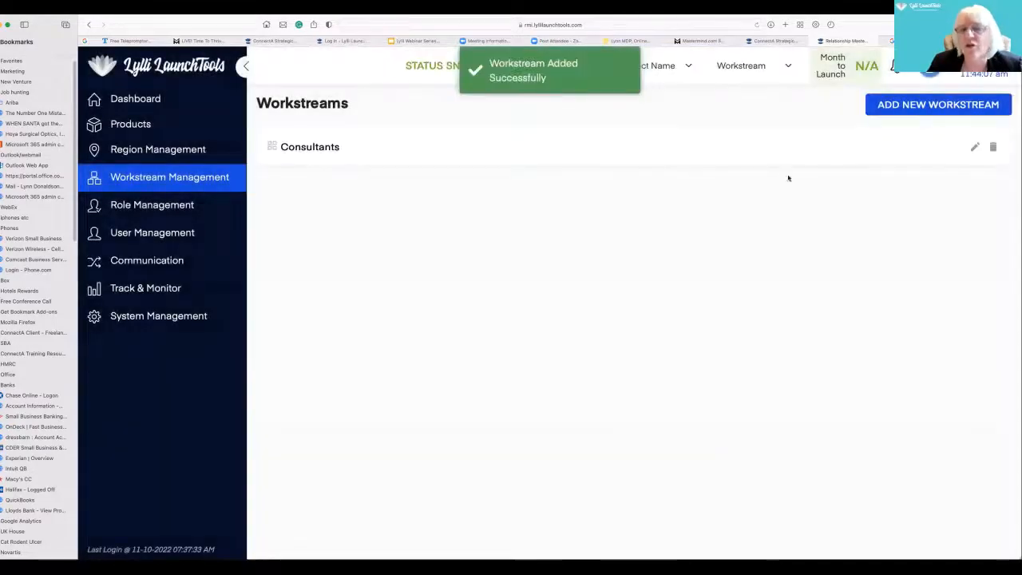
- Add another workstream named Admin to the workstreams list
left_click(915, 108)
left_click(486, 141)
type("Admin")
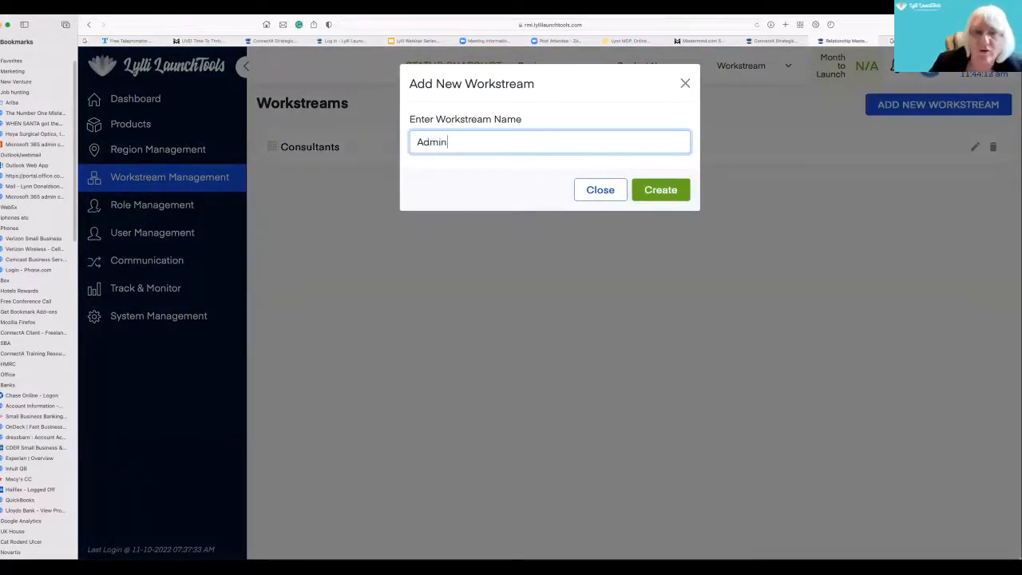
left_click(667, 187)
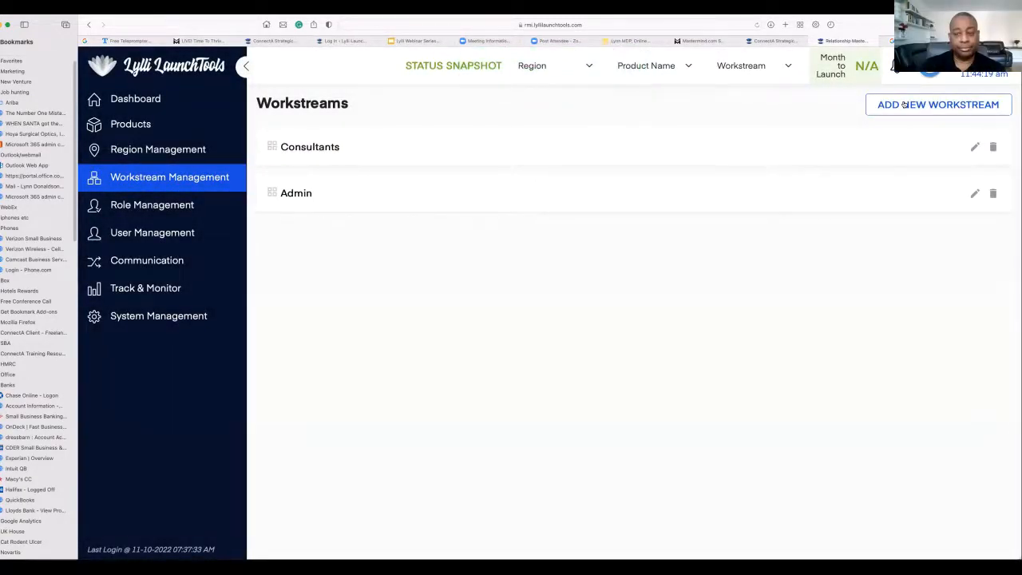
- Add a workstream named Marketing, correcting the spelling of the name before creating it
left_click(904, 105)
left_click(495, 140)
type("Marjeting")
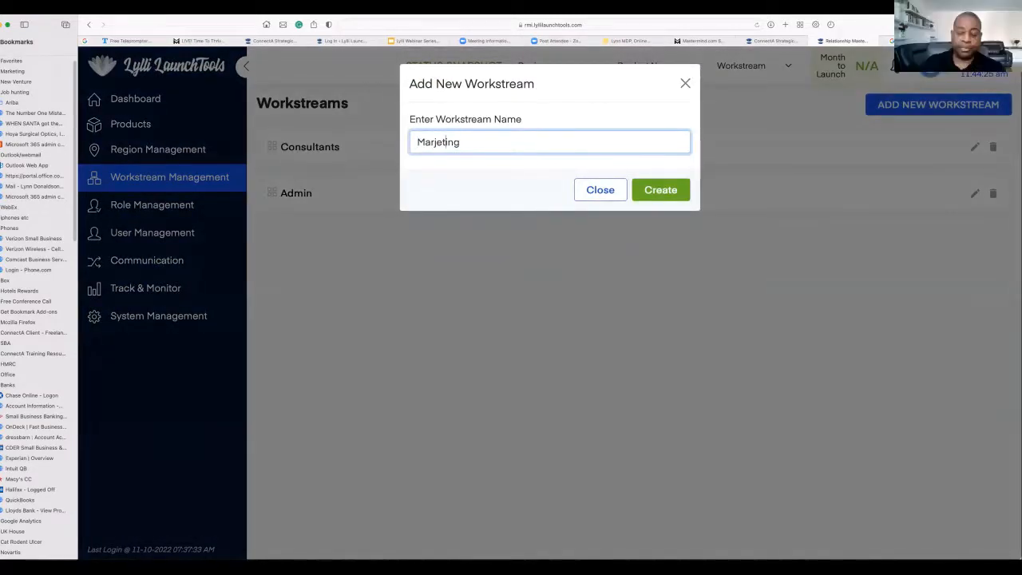
left_click(435, 142)
key("BackSpace")
type("k")
left_click(660, 189)
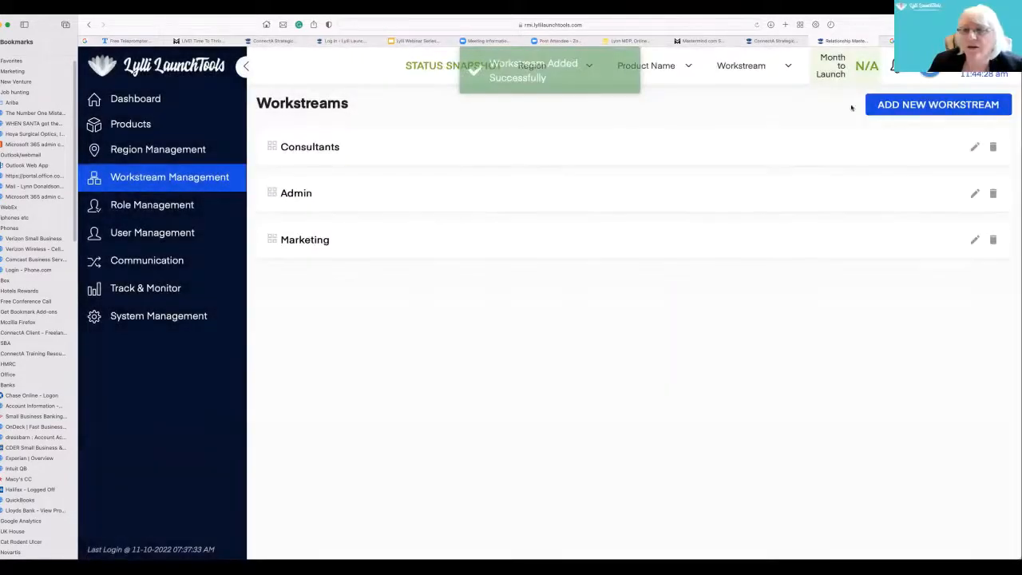
- Add a workstream named Course Leaders to the workstreams list
left_click(870, 105)
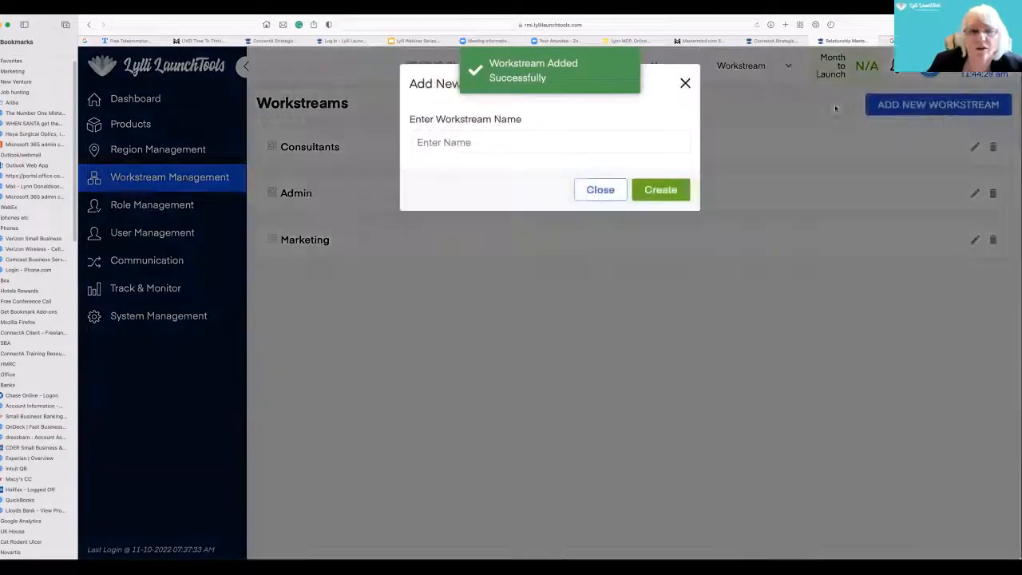
left_click(439, 137)
type("Course Leads")
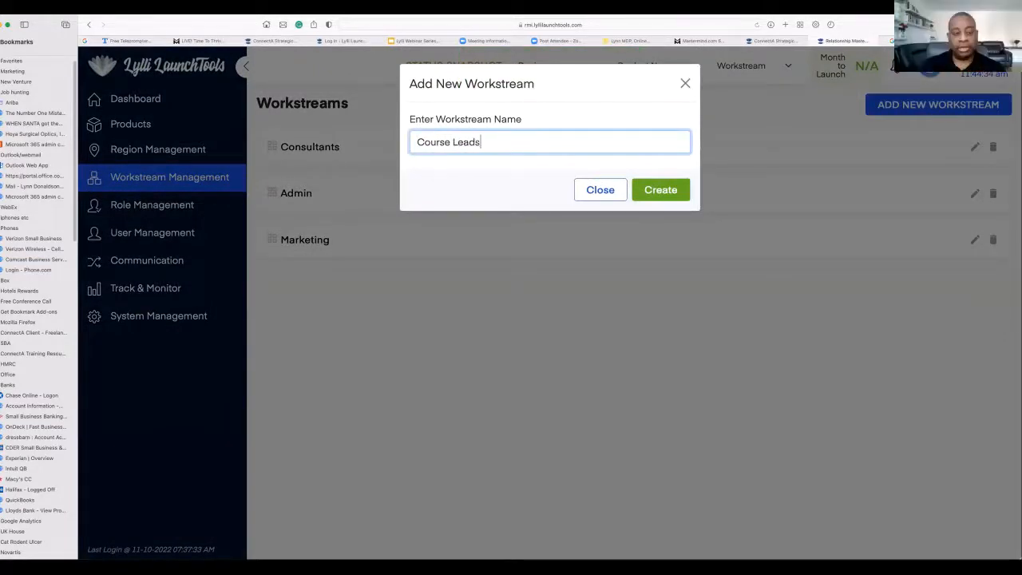
key("BackSpace")
type("ers")
left_click(683, 187)
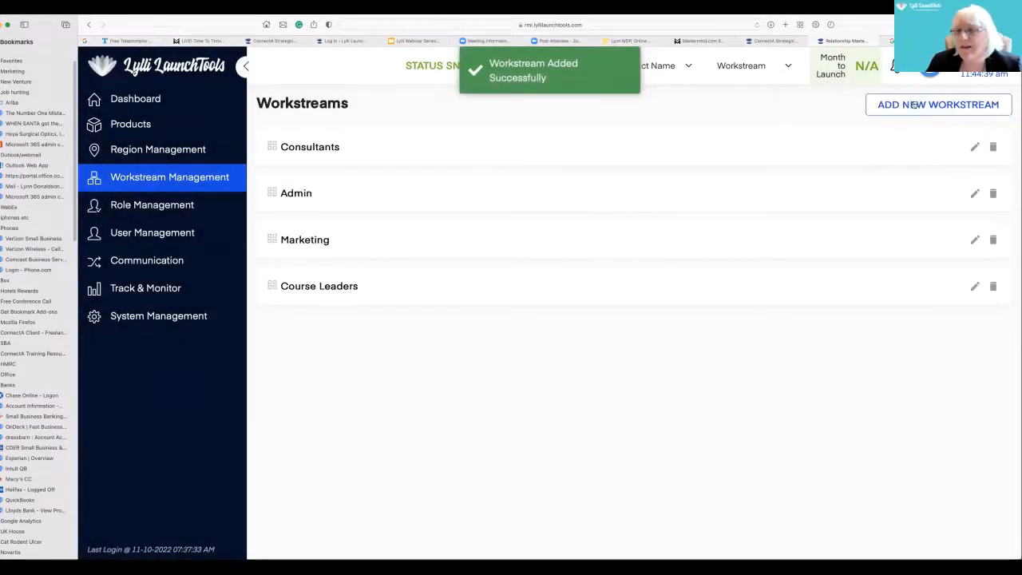
- Add a workstream named Registration Team to the workstreams list
left_click(914, 106)
left_click(525, 141)
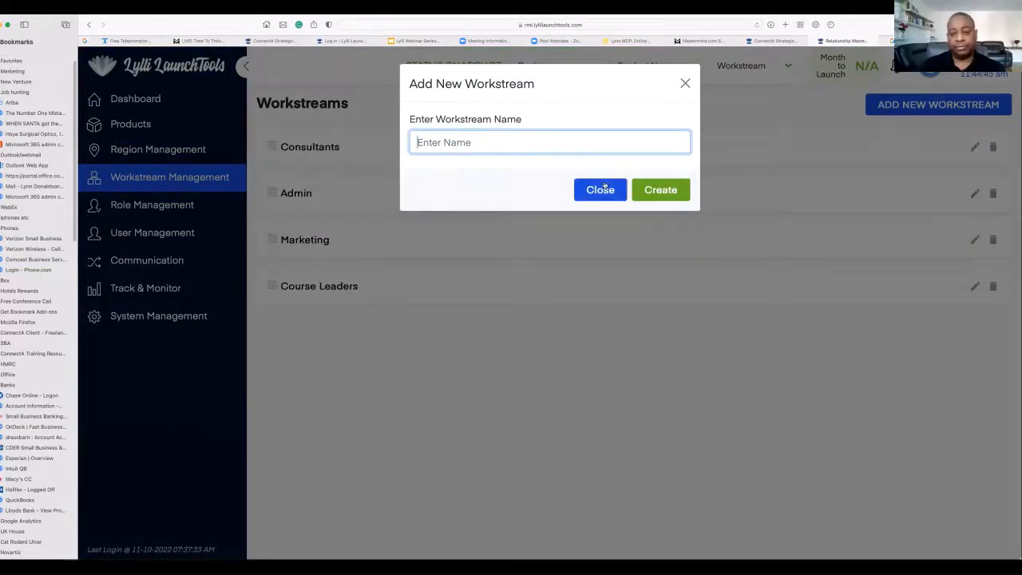
type("Re")
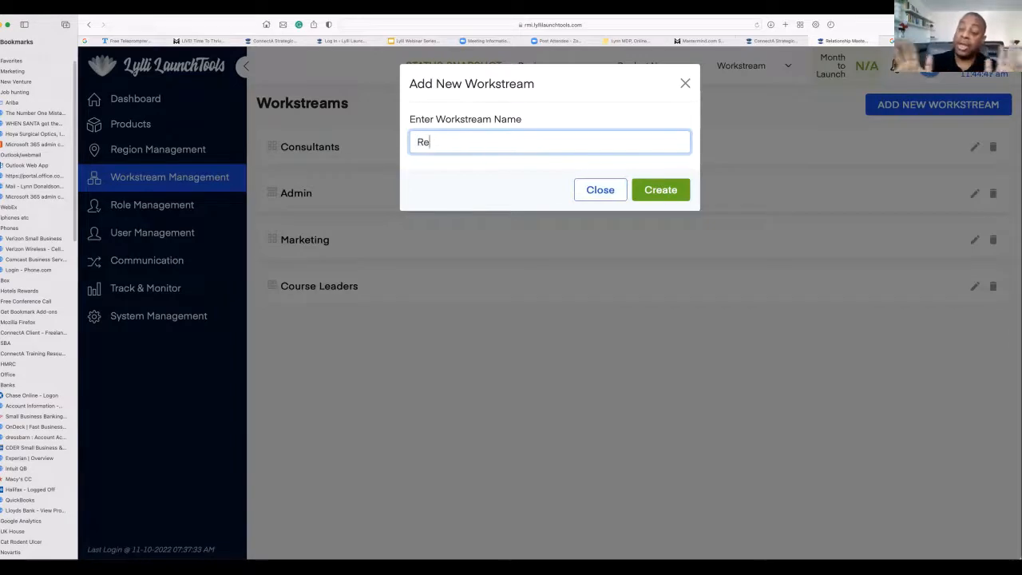
type("gis")
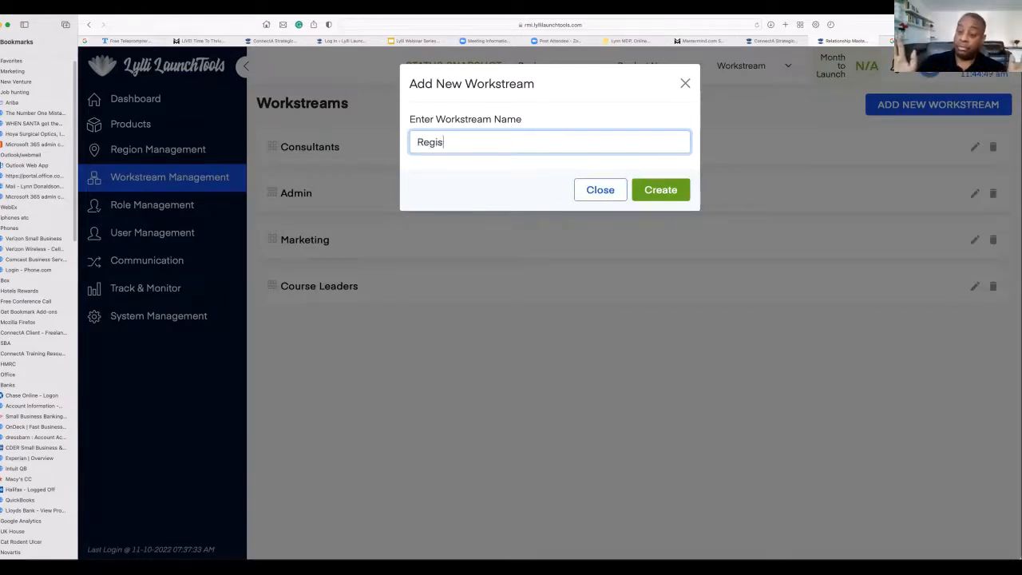
type("tration Team")
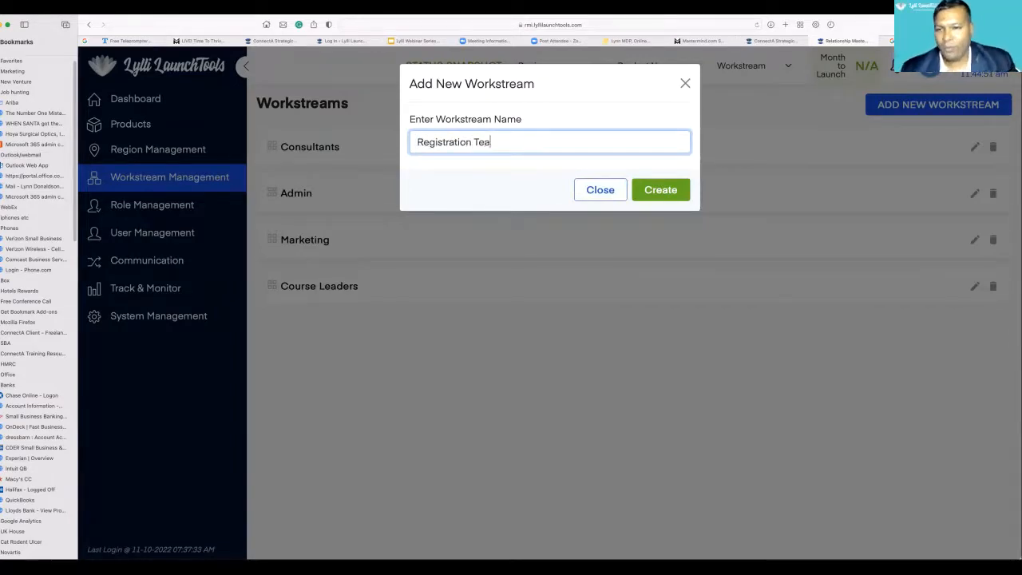
left_click(672, 192)
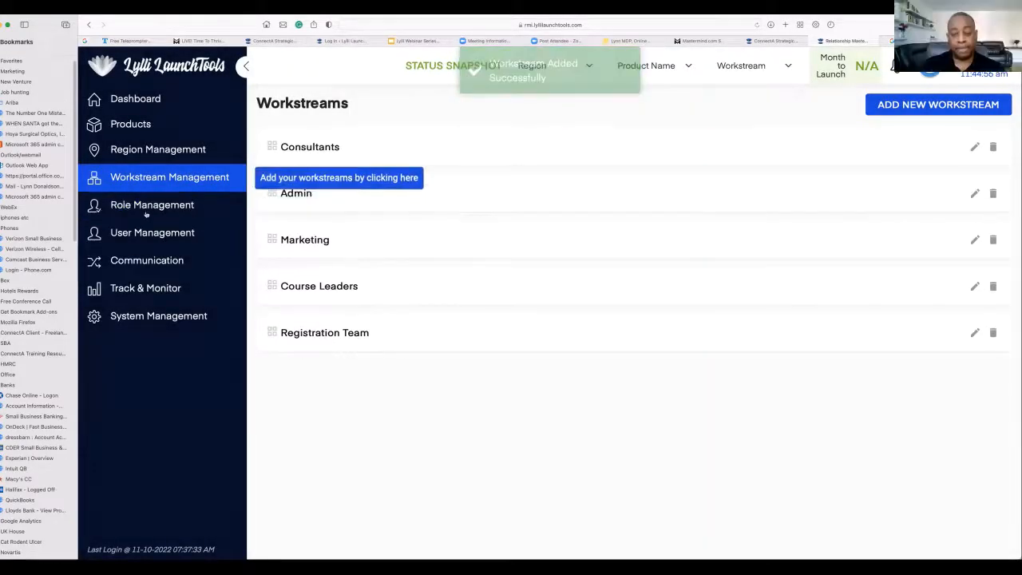
- Create the first role in Role Management and name it Team Leaders
left_click(153, 210)
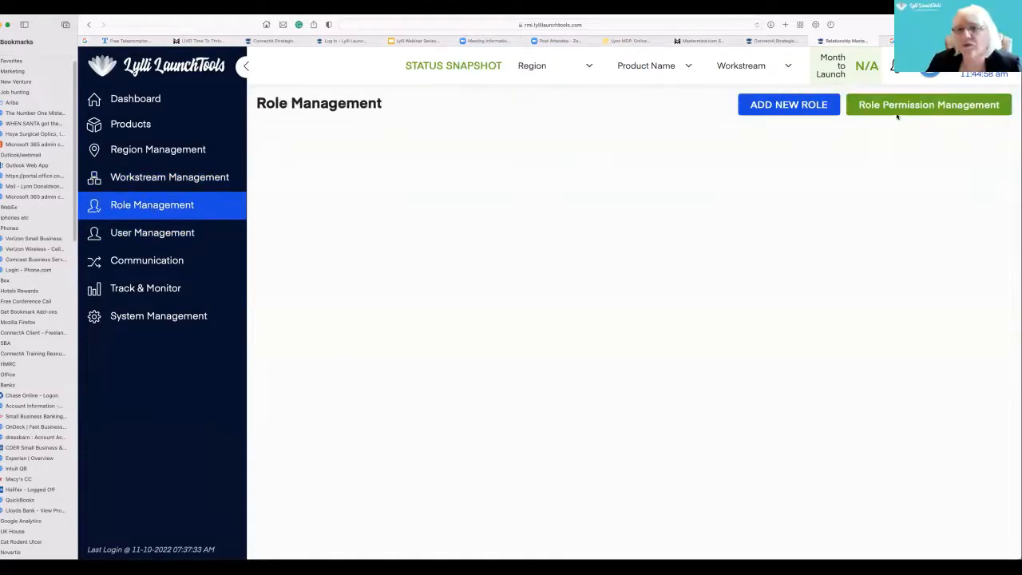
left_click(787, 107)
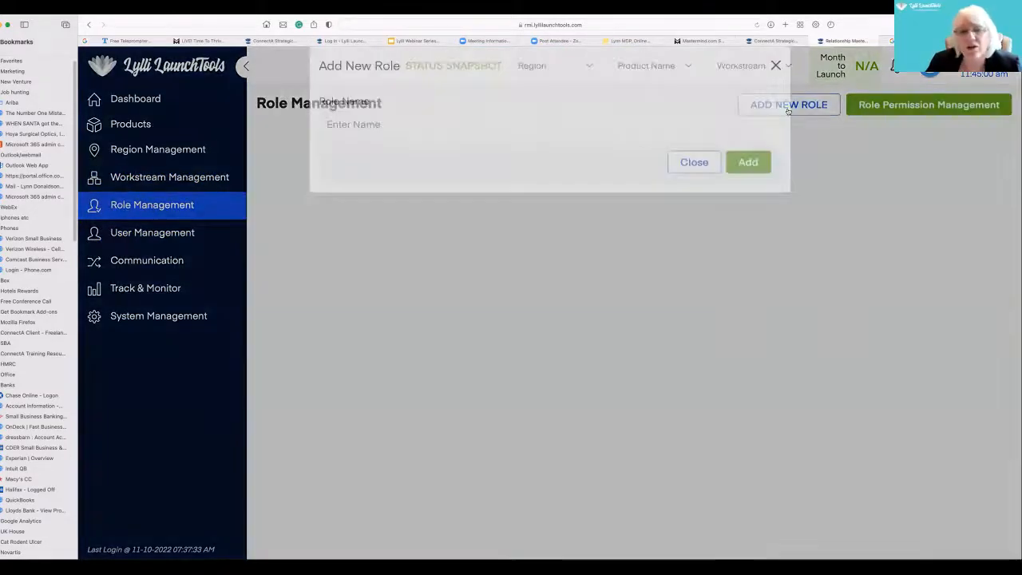
left_click(440, 144)
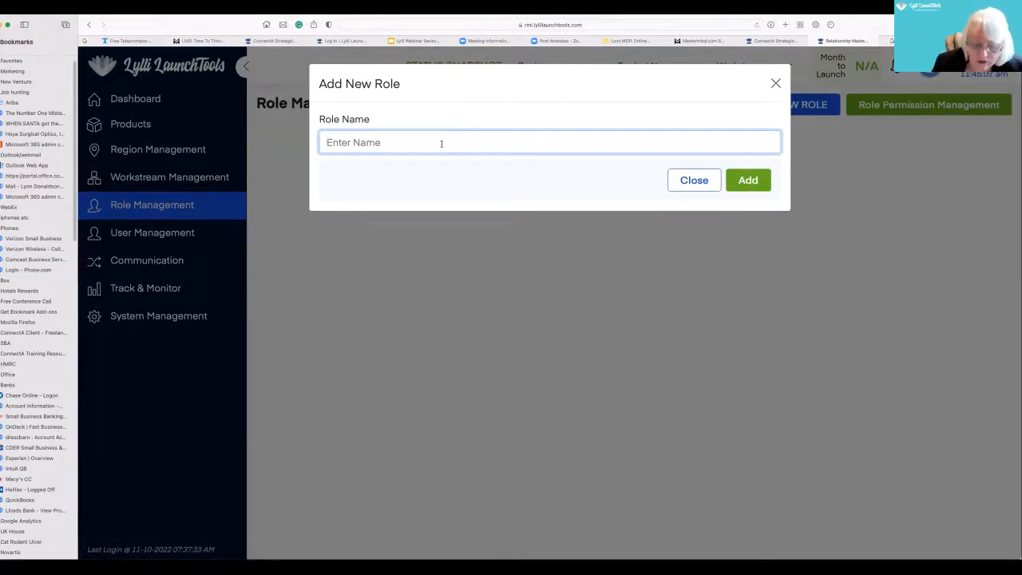
type("Team Leaders")
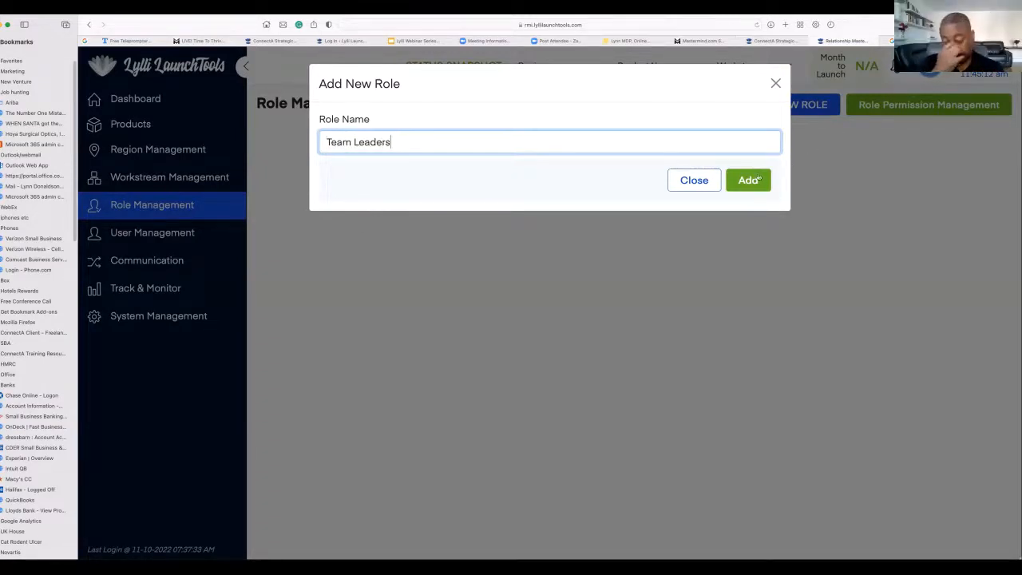
left_click(755, 179)
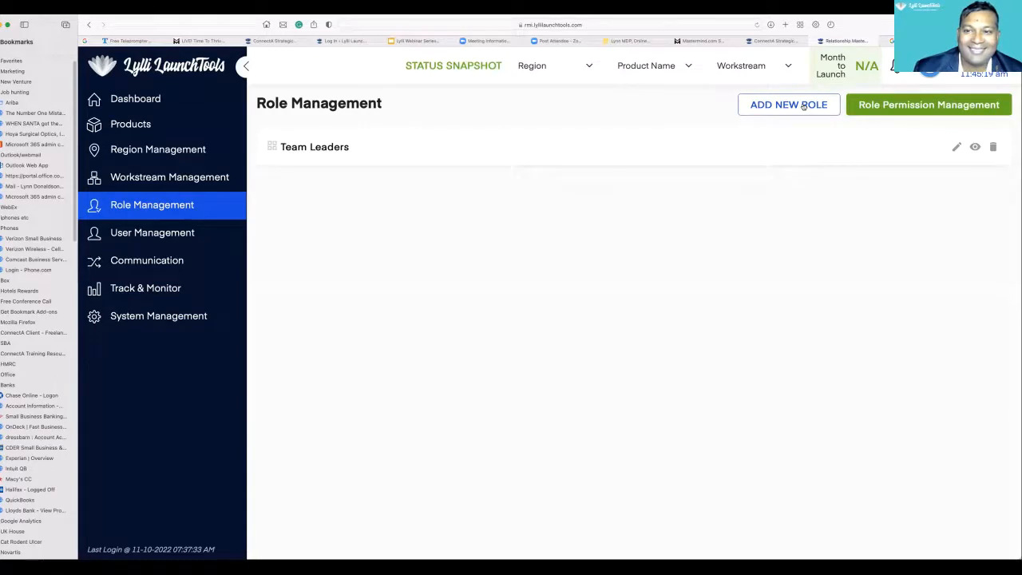
- Add a role named Project Manager to the role list
left_click(804, 106)
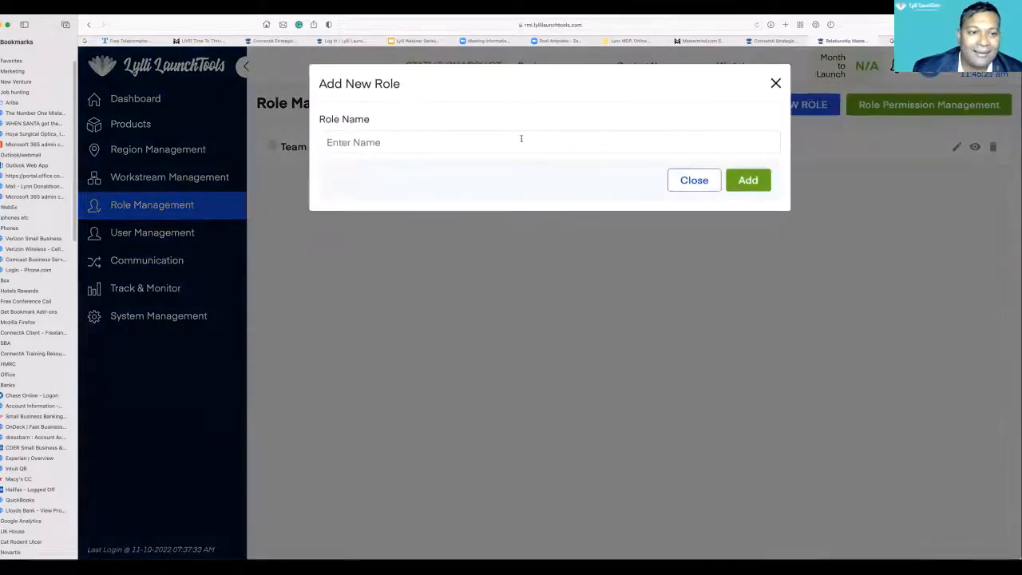
left_click(521, 139)
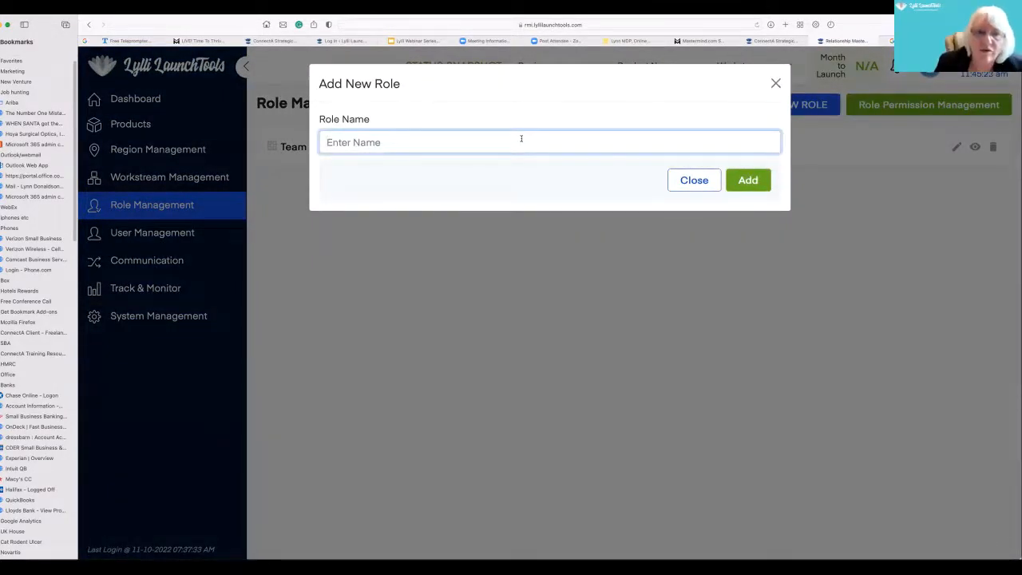
type("Pr")
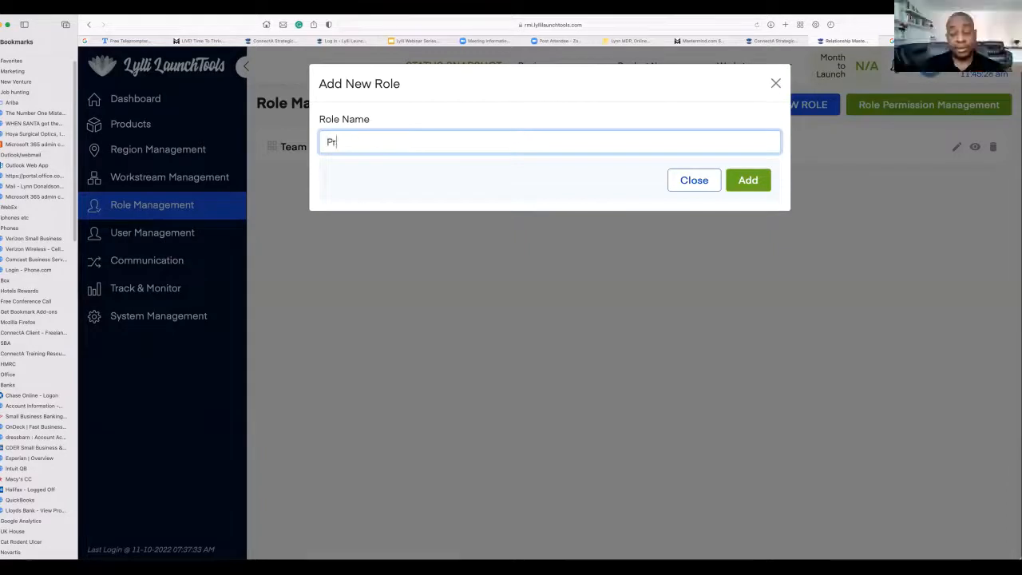
type("oject Manager")
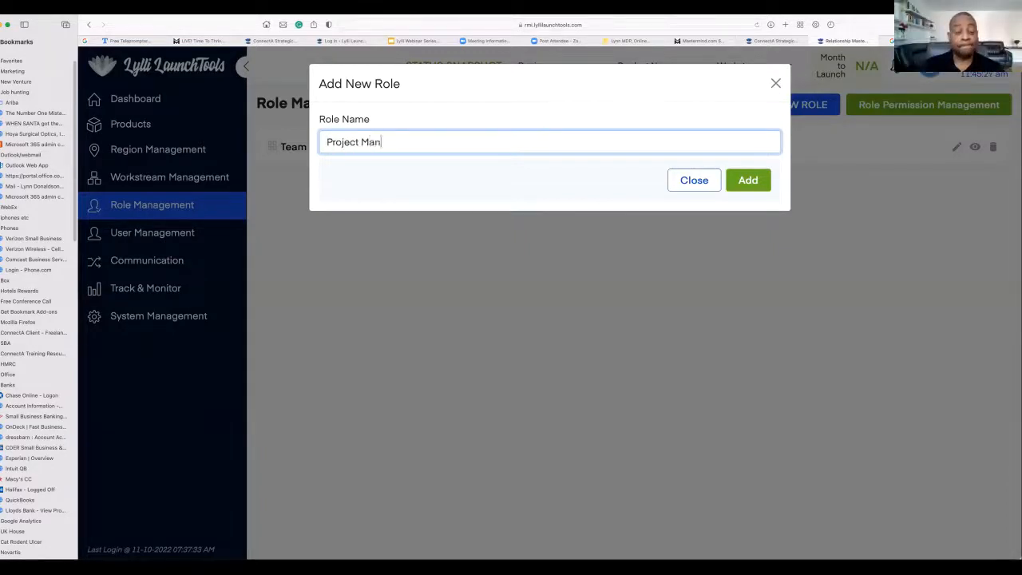
left_click(746, 180)
- Add a role named Consultant, fixing the missing initial capital before creating it
left_click(806, 106)
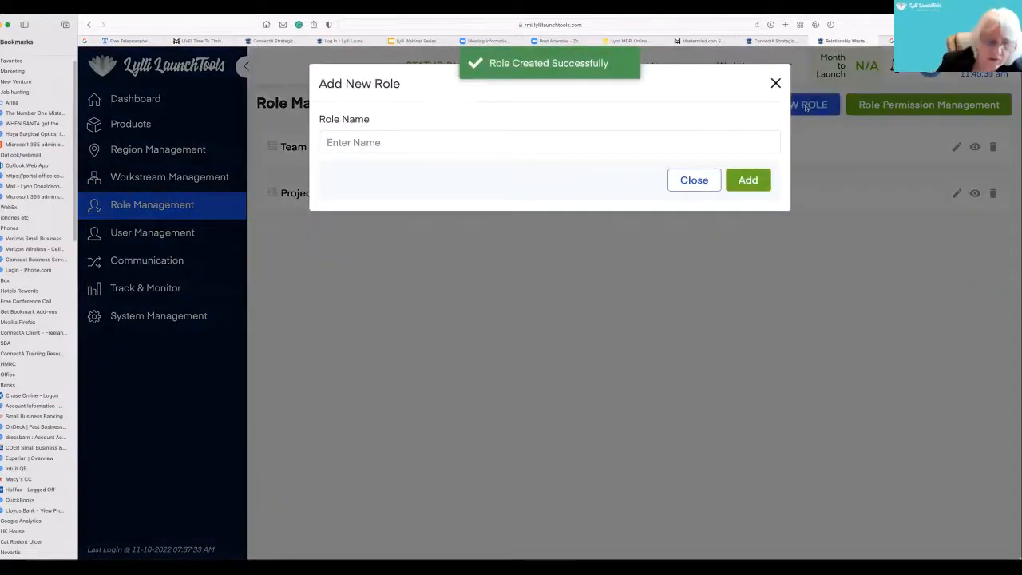
left_click(671, 136)
type("onsultant")
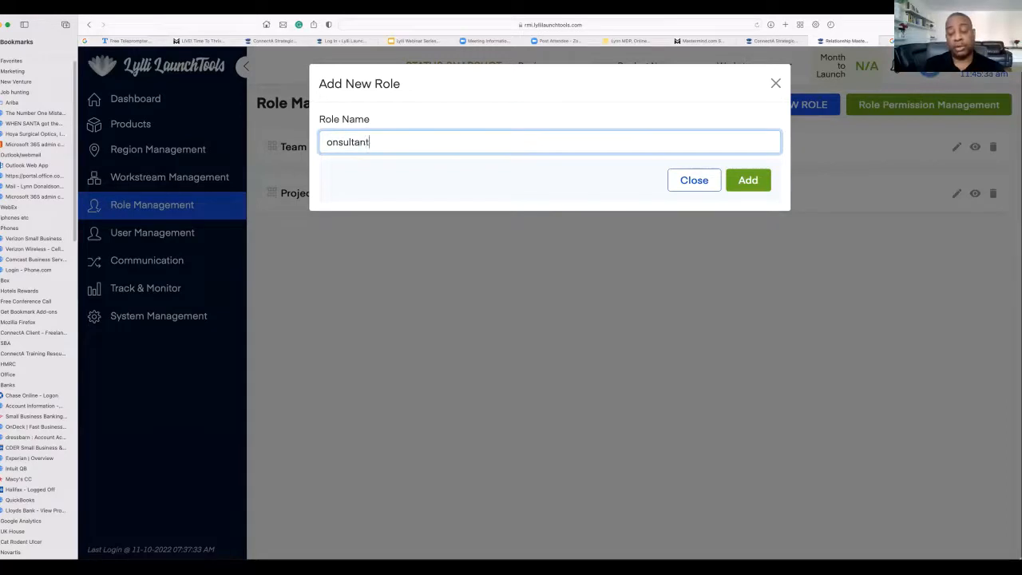
left_click(326, 141)
type("C")
left_click(751, 179)
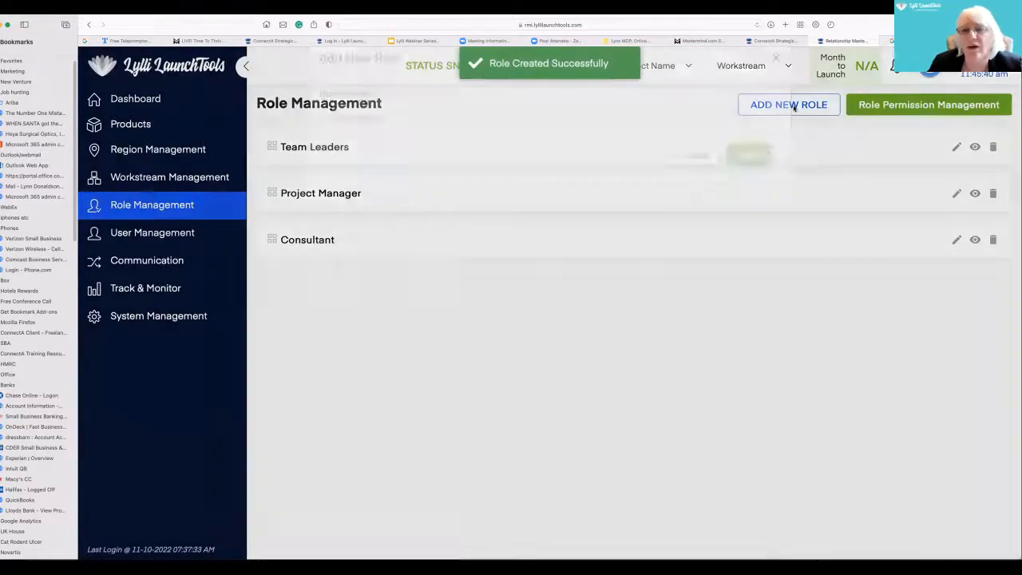
- Add a role named Marketing Manager (CMO) to the role list
left_click(793, 105)
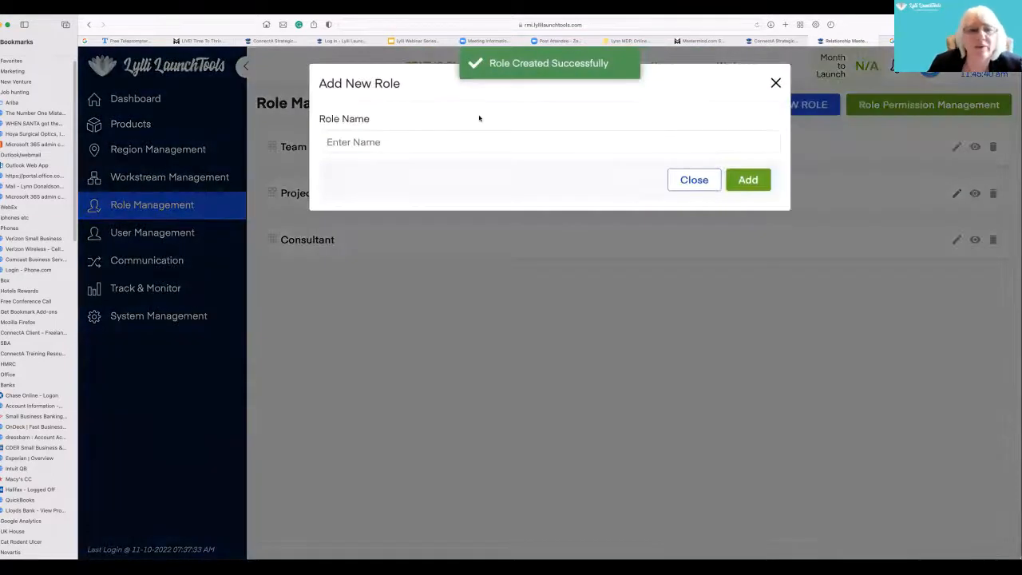
left_click(411, 144)
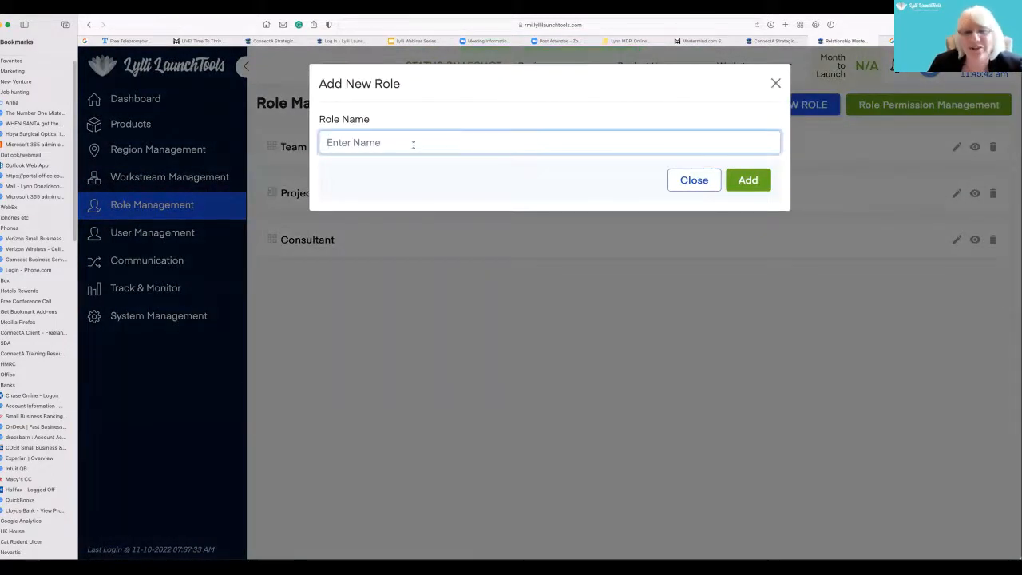
type("Marketing Manager (CM")
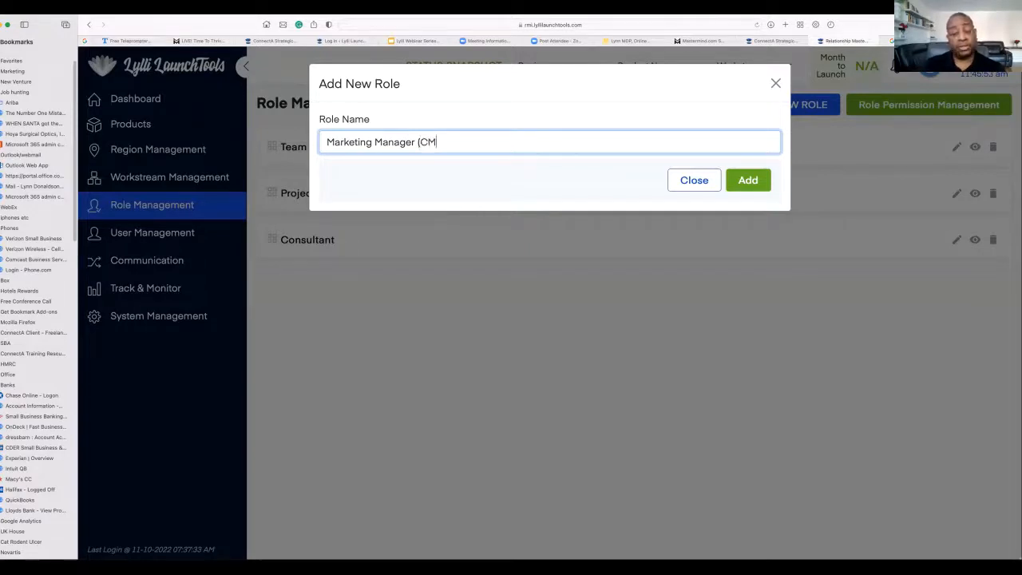
key("Return")
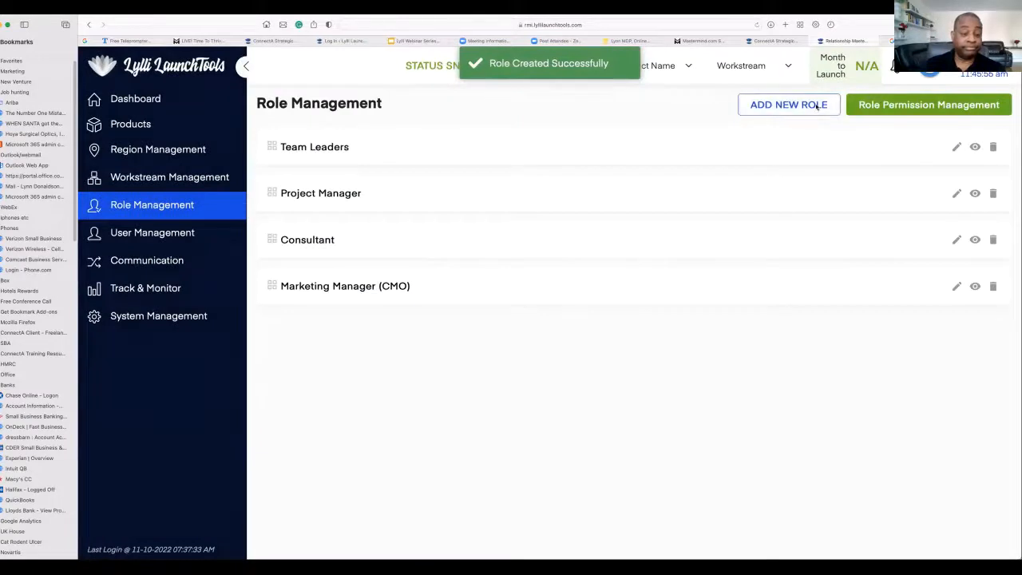
- Add a role named CFO to the role list
left_click(816, 106)
left_click(460, 144)
type("C")
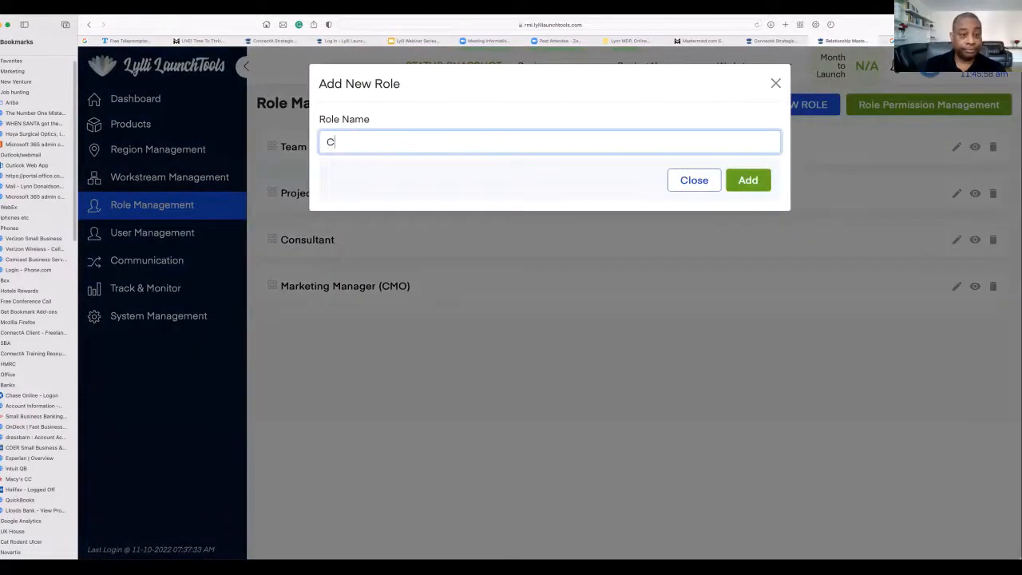
type("FO")
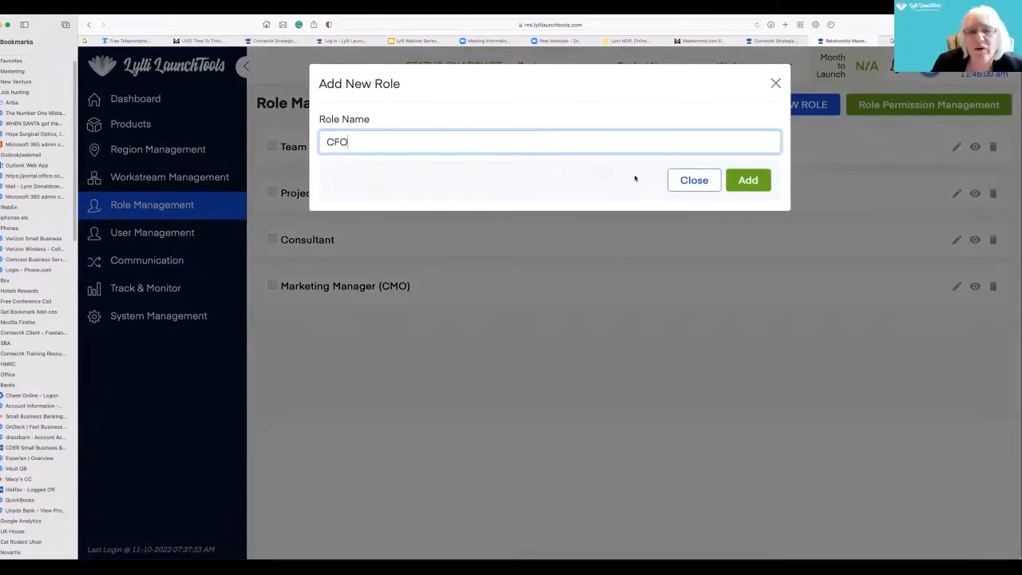
left_click(747, 183)
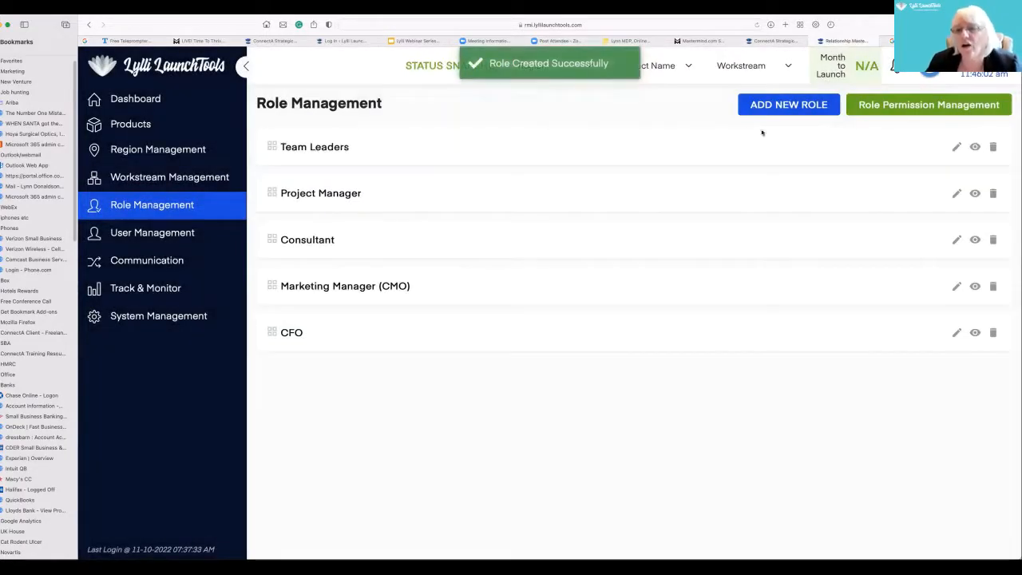
- Add a role named Chief of Staff, correcting the capitalisation of "Staff" before creating it
left_click(801, 112)
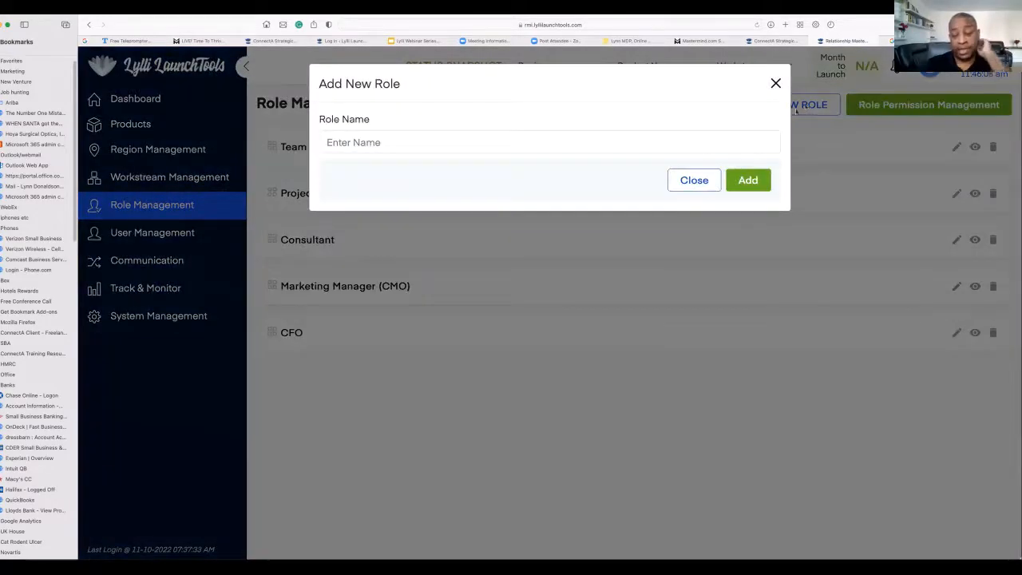
left_click(677, 137)
type("Chie")
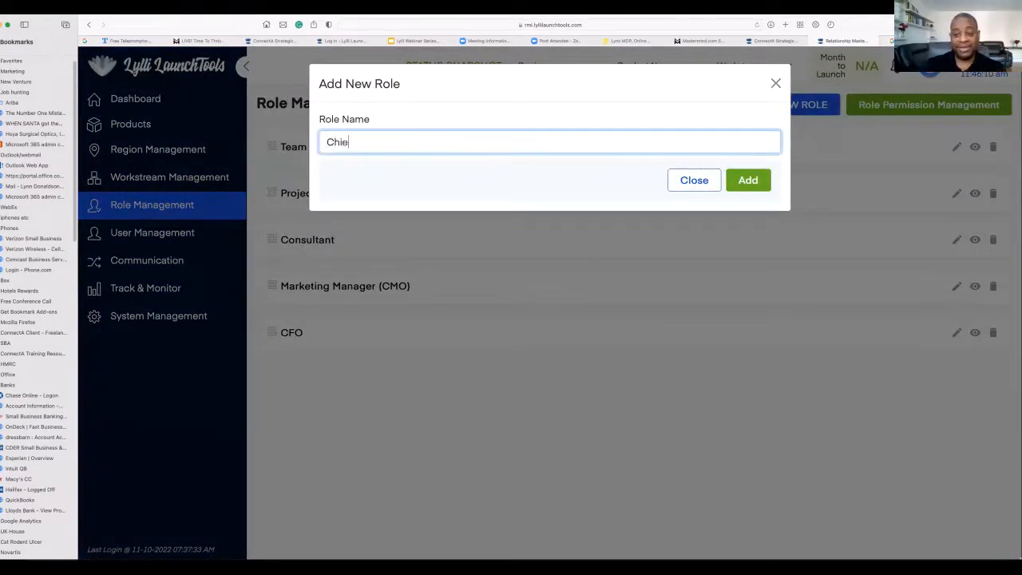
type("f of STaff")
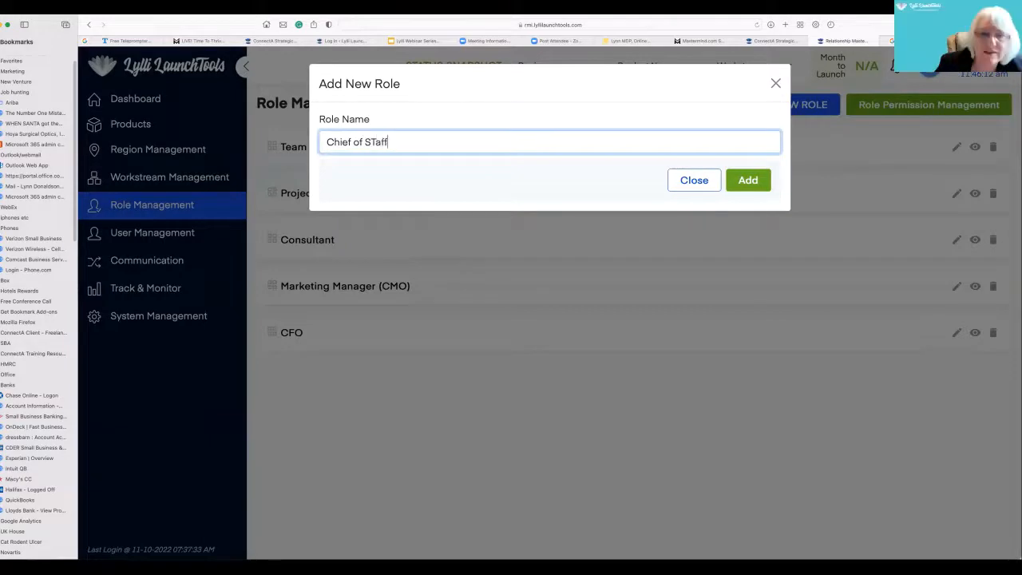
left_click(376, 142)
key("BackSpace")
type("t")
left_click(748, 181)
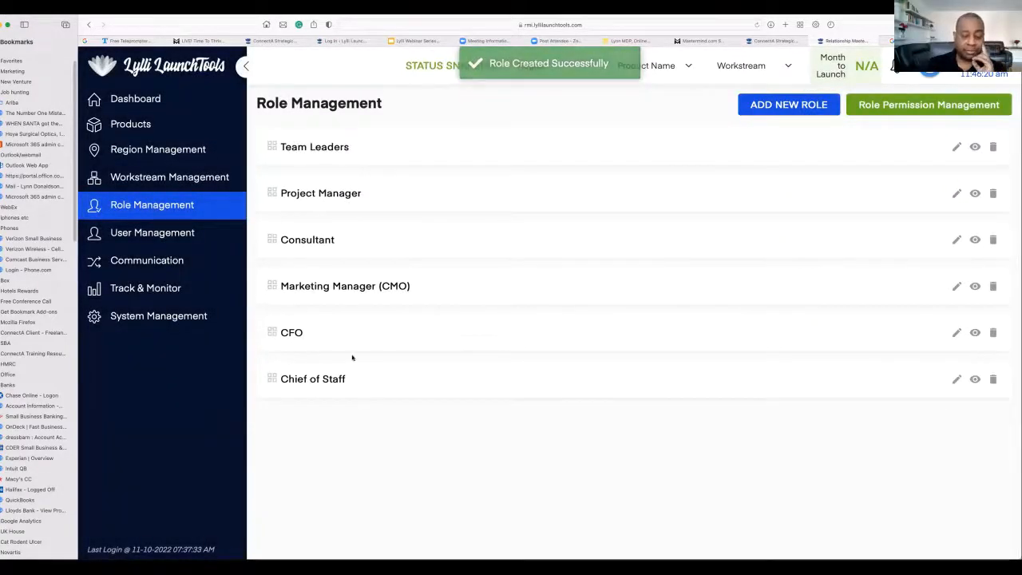
- Add a role named Content Creation Team to the role list
left_click(811, 107)
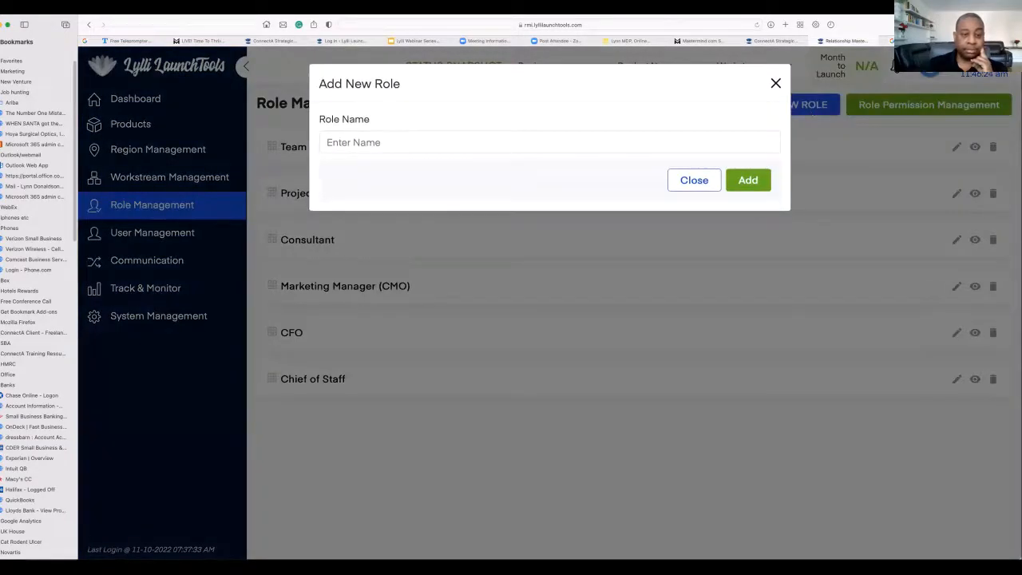
left_click(694, 180)
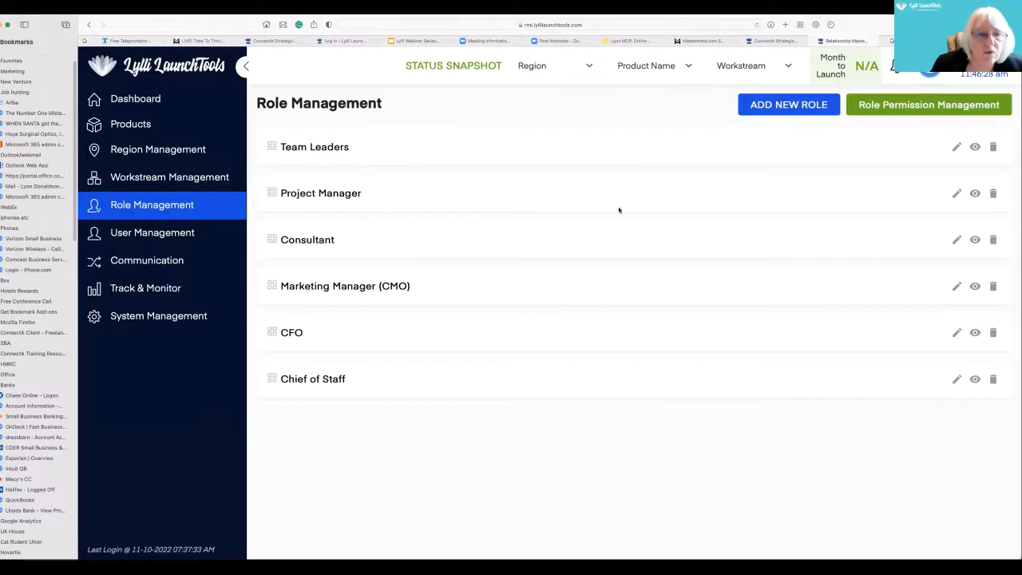
left_click(782, 104)
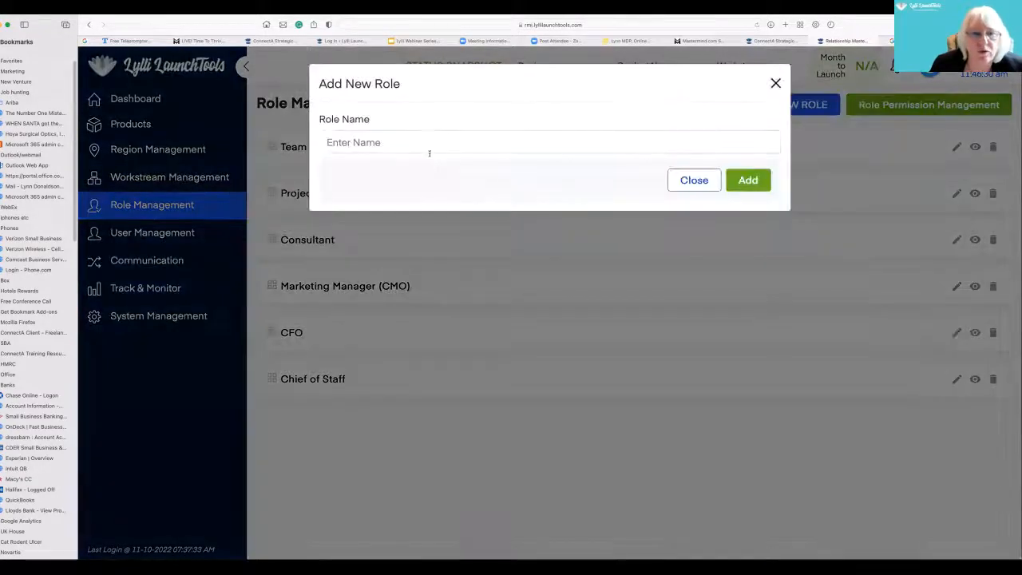
left_click(426, 143)
type("Conte")
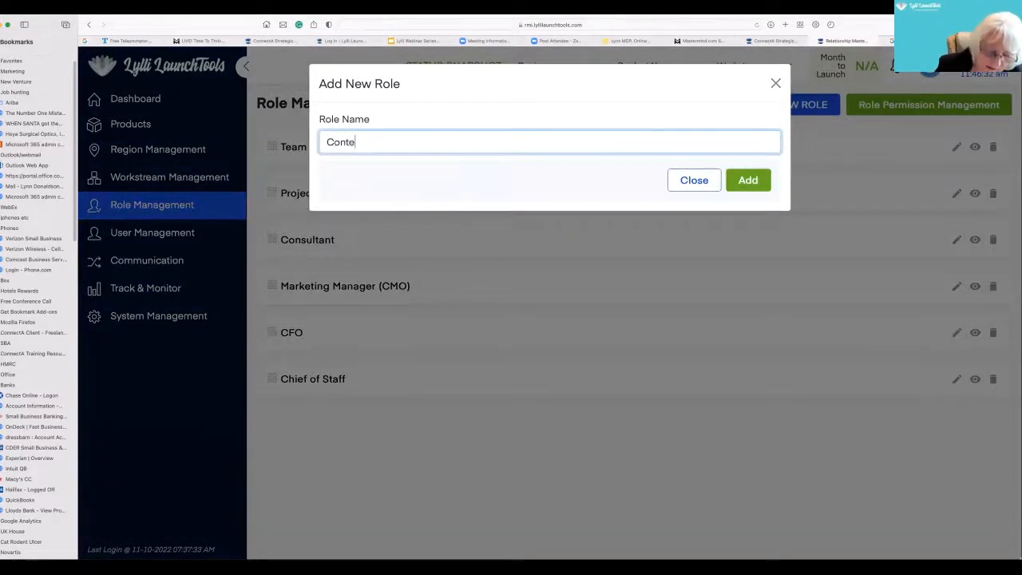
type("nt Creation Team")
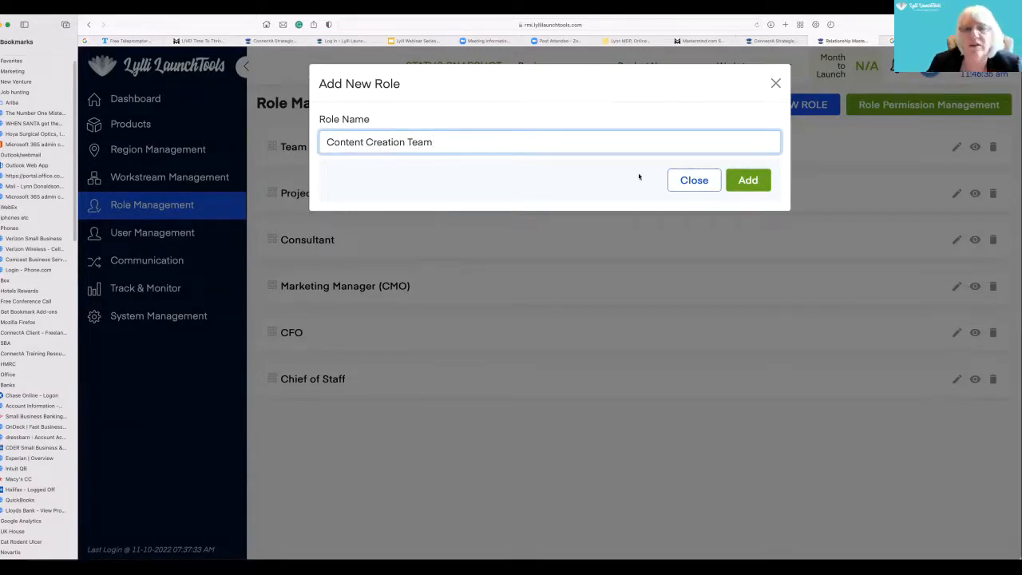
left_click(751, 180)
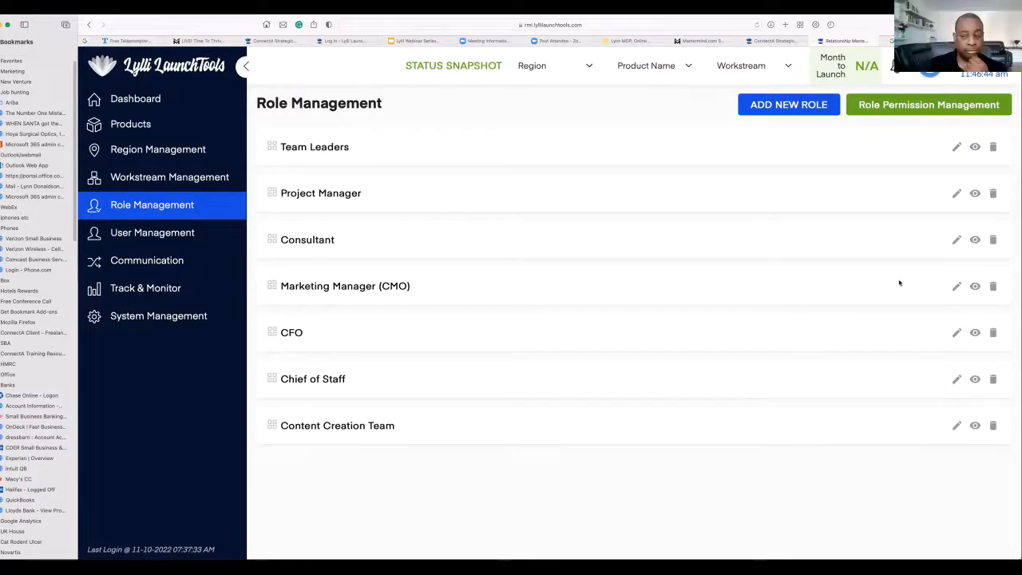
- In role permission management, grant the Chief of Staff role every permission for all modules
left_click(892, 109)
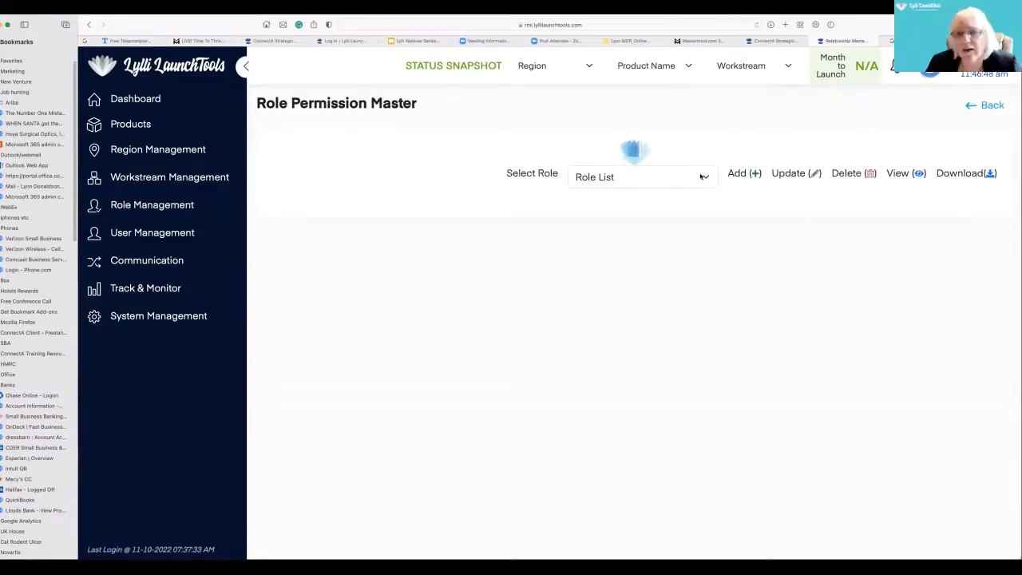
left_click(642, 177)
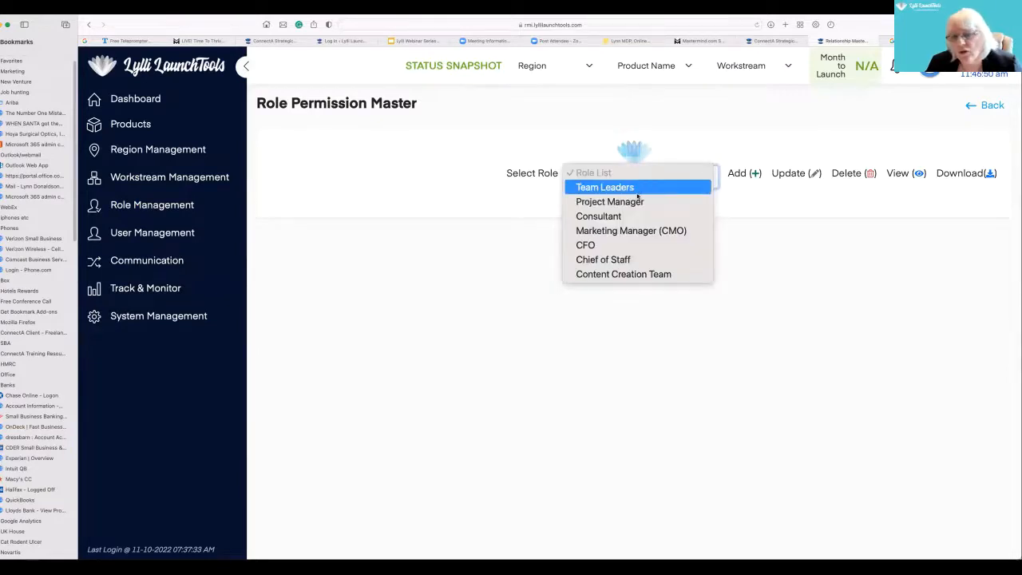
left_click(634, 260)
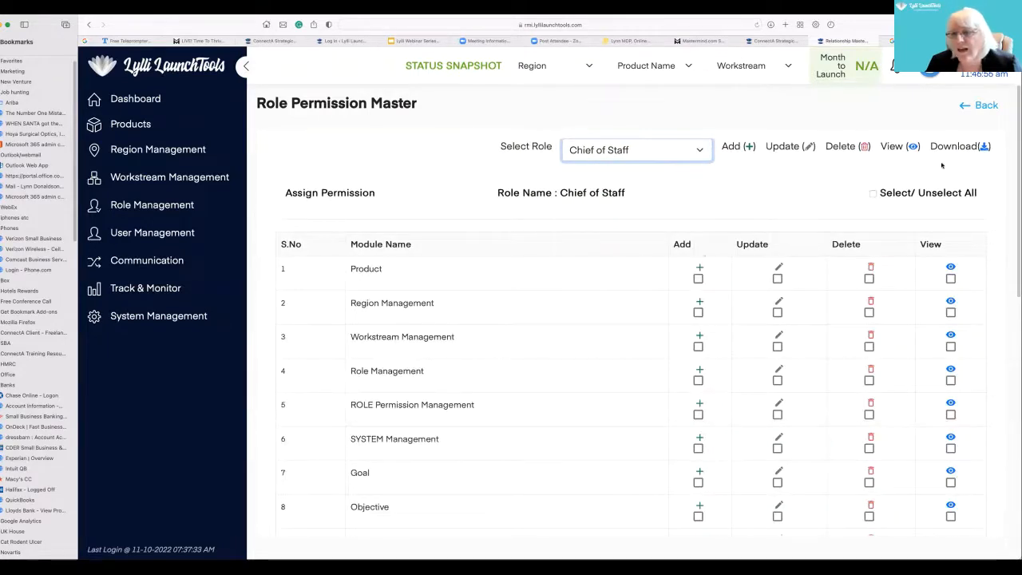
left_click(872, 193)
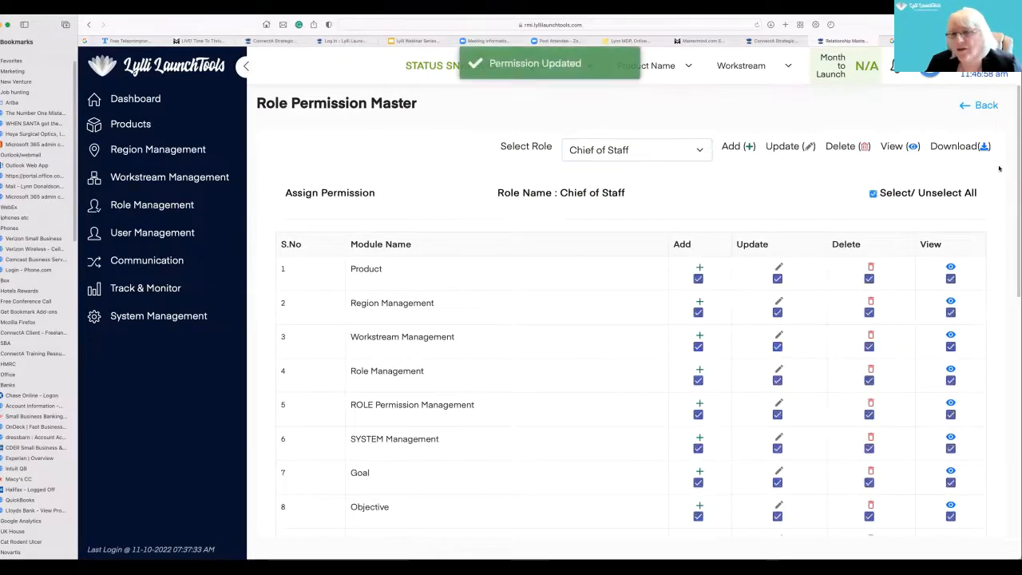
- Review the full module list and the add, update, delete, view and download permissions assigned to Chief of Staff
scroll(872, 193, "down", 1)
scroll(1013, 190, "down", 2)
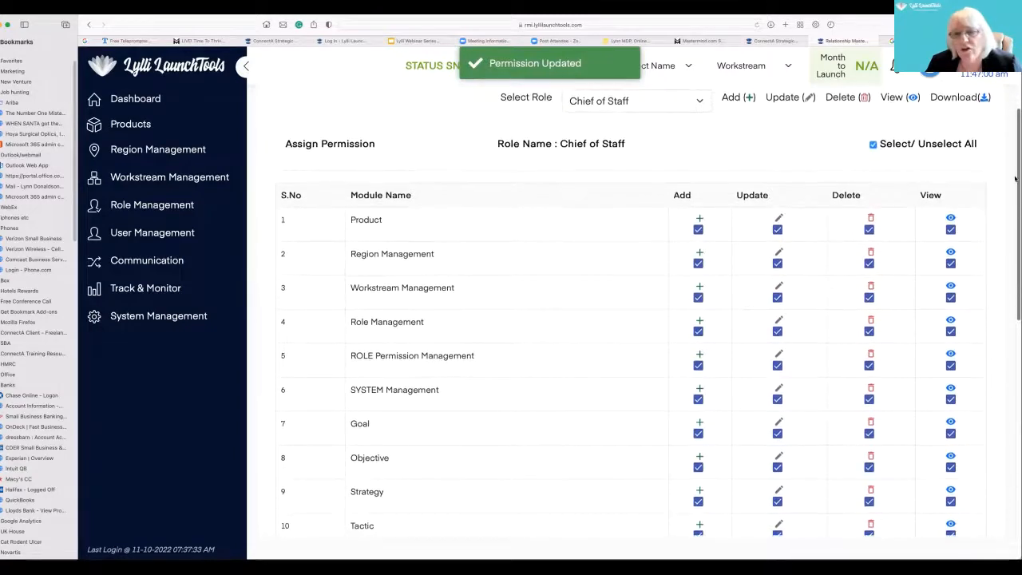
scroll(1014, 190, "down", 2)
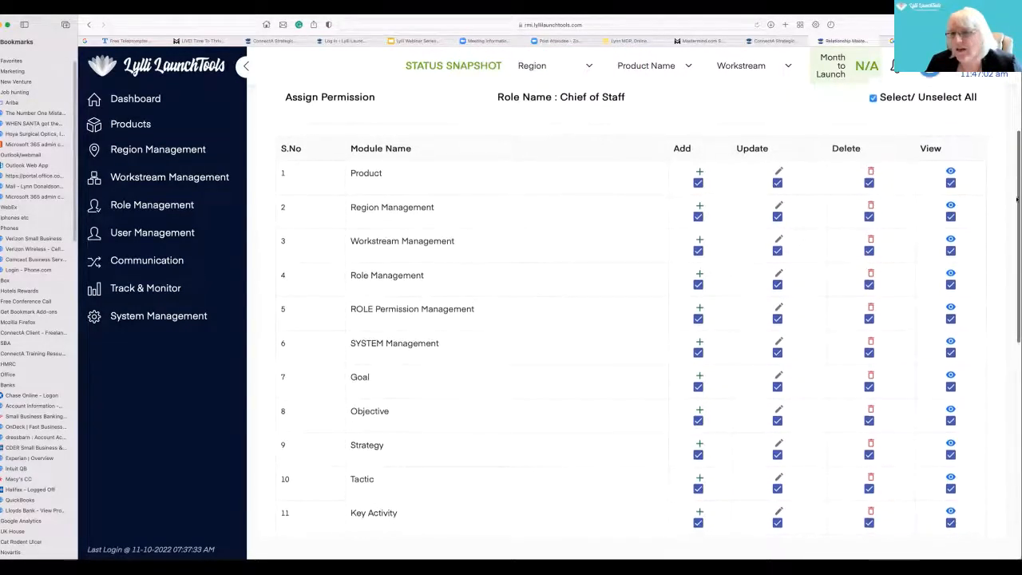
scroll(1016, 299, "down", 5)
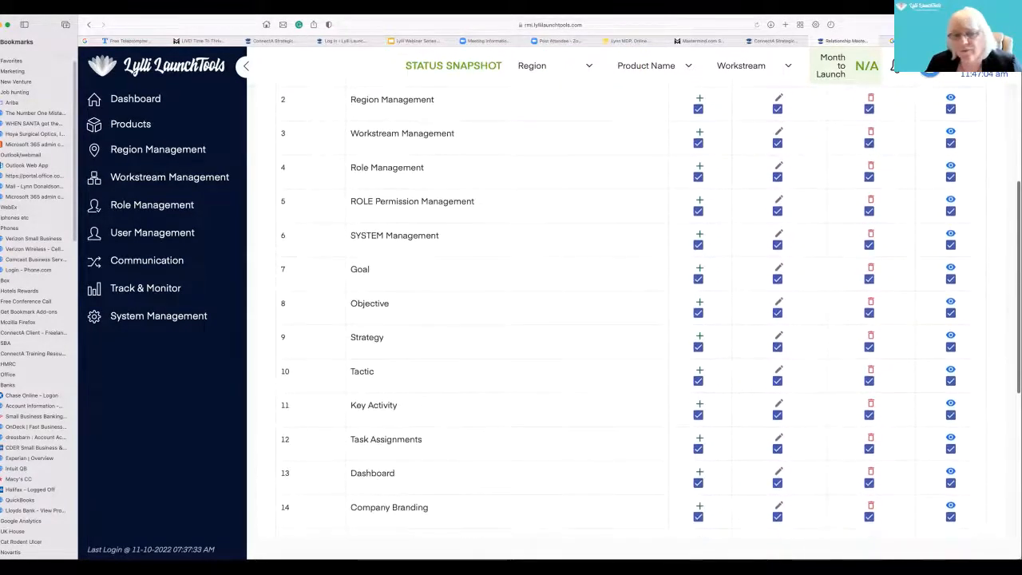
scroll(1012, 239, "up", 8)
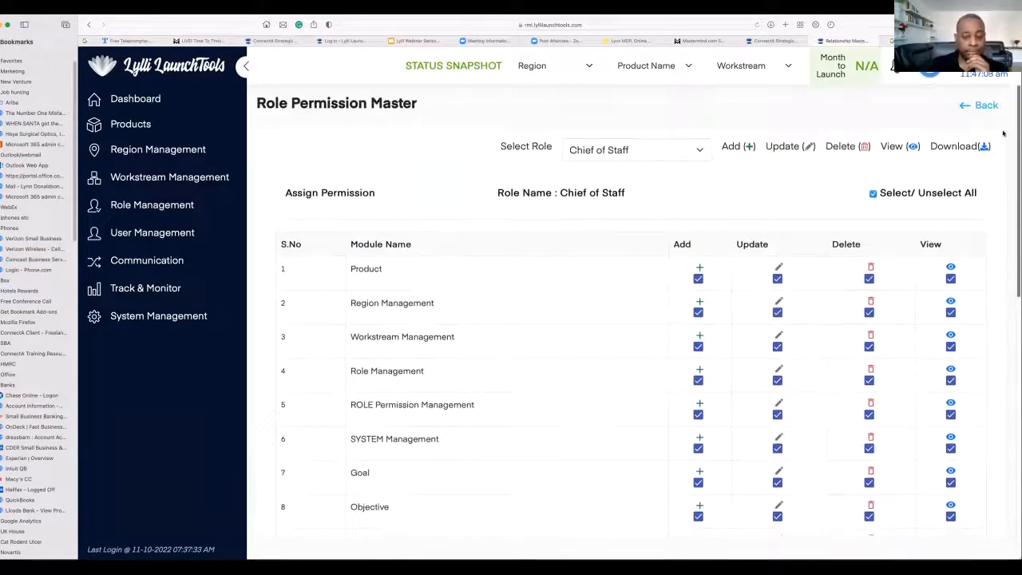
scroll(1002, 134, "down", 10)
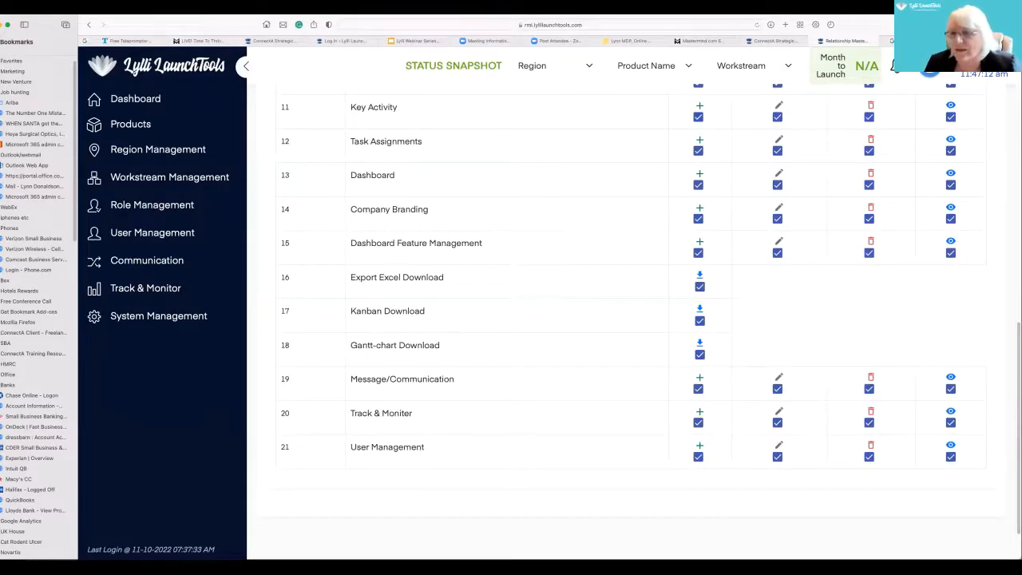
scroll(729, 179, "up", 10)
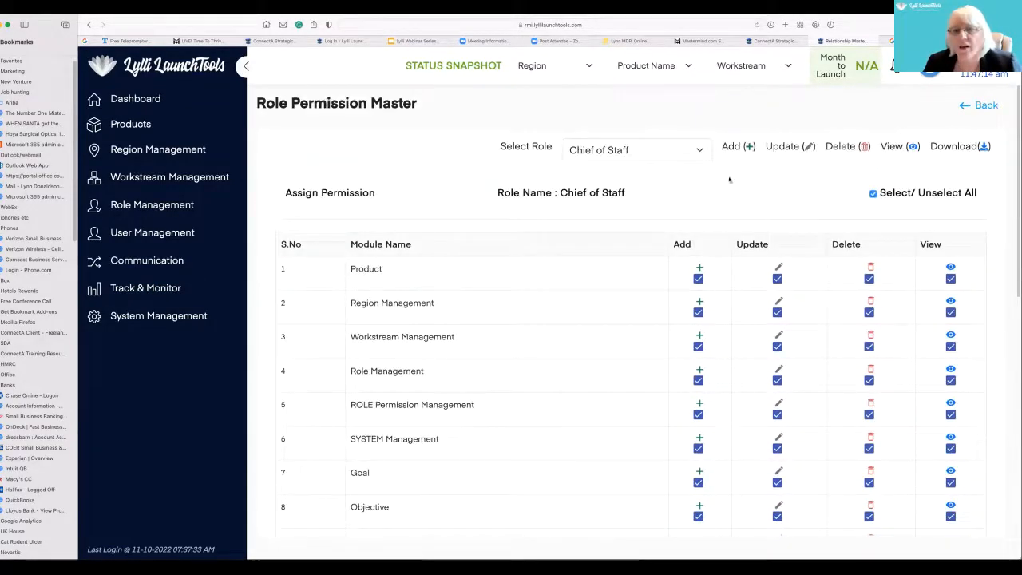
- Grant the Consultant role view permission for the first seven modules, from Product through Goal
left_click(697, 152)
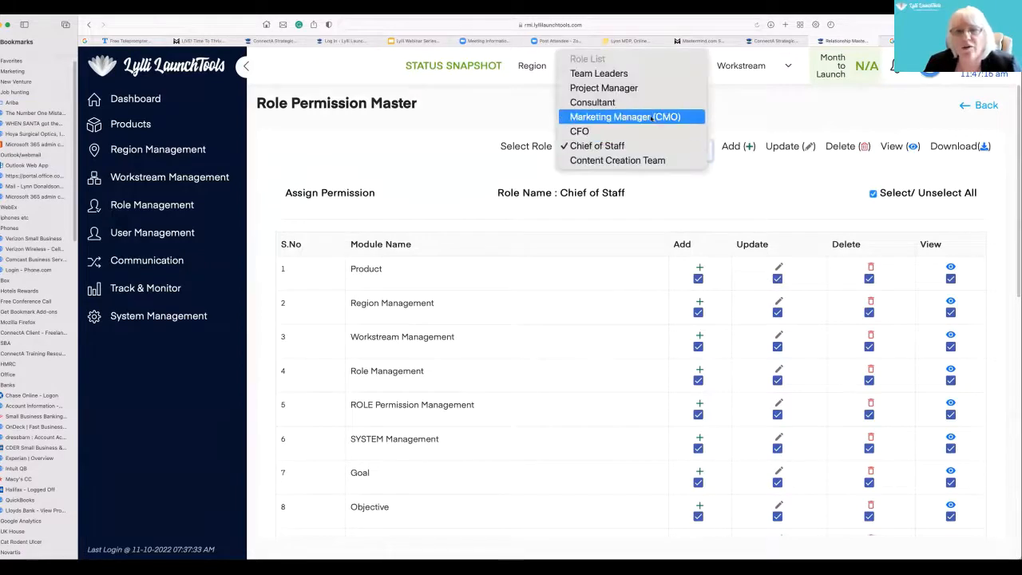
left_click(606, 102)
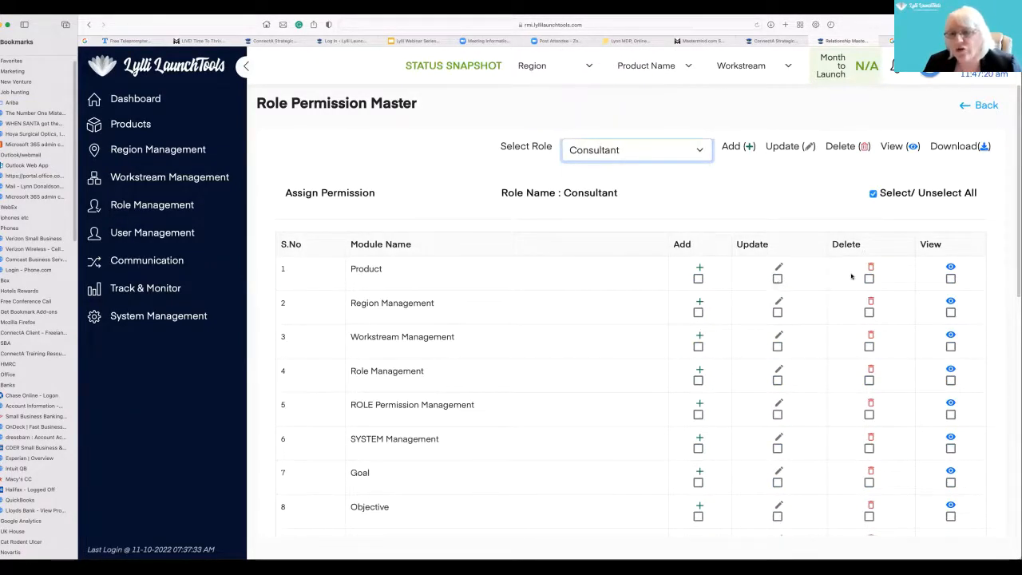
left_click(951, 278)
left_click(951, 312)
scroll(949, 319, "down", 2)
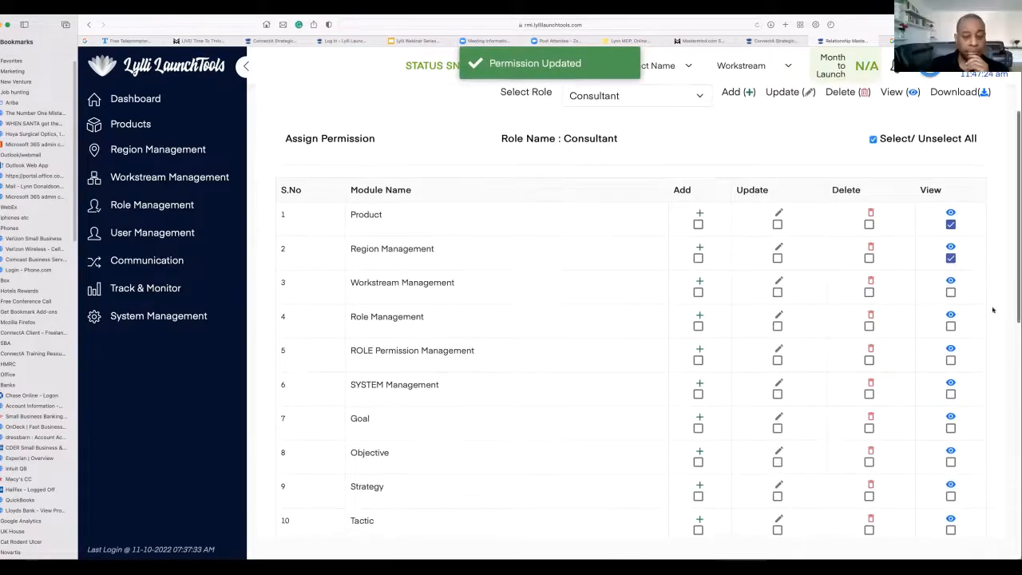
left_click(949, 291)
left_click(951, 325)
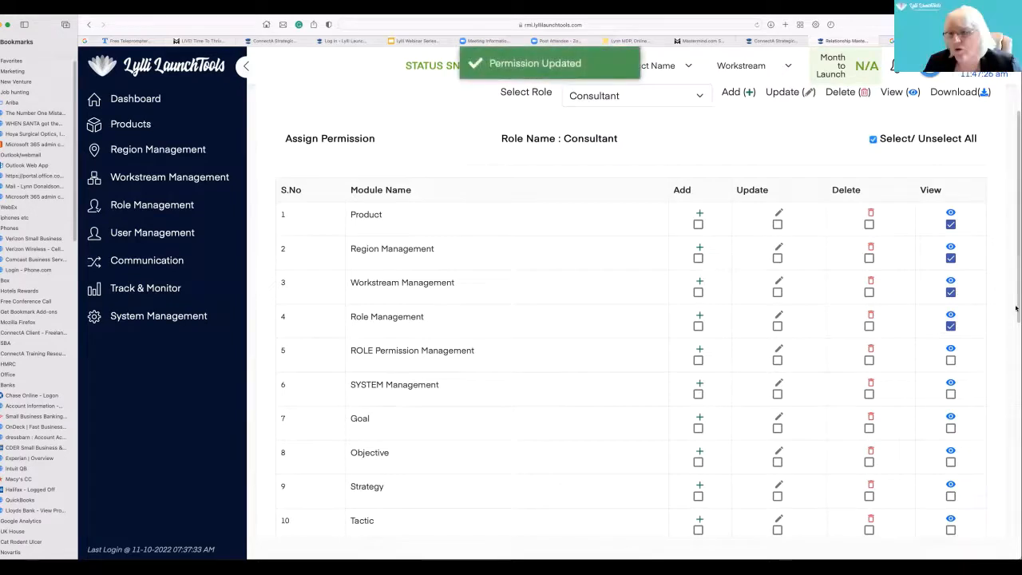
scroll(943, 302, "down", 2)
left_click(950, 303)
left_click(950, 336)
left_click(950, 371)
left_click_drag(1018, 328, 1018, 274)
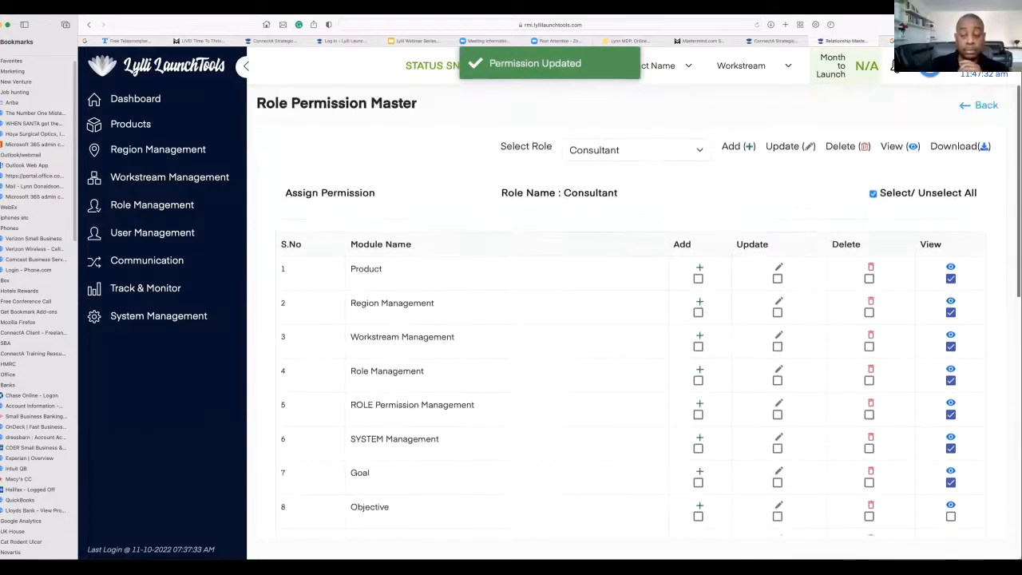
- Grant the CFO role add permission for the first five modules, from Product through ROLE Permission Management
left_click(691, 157)
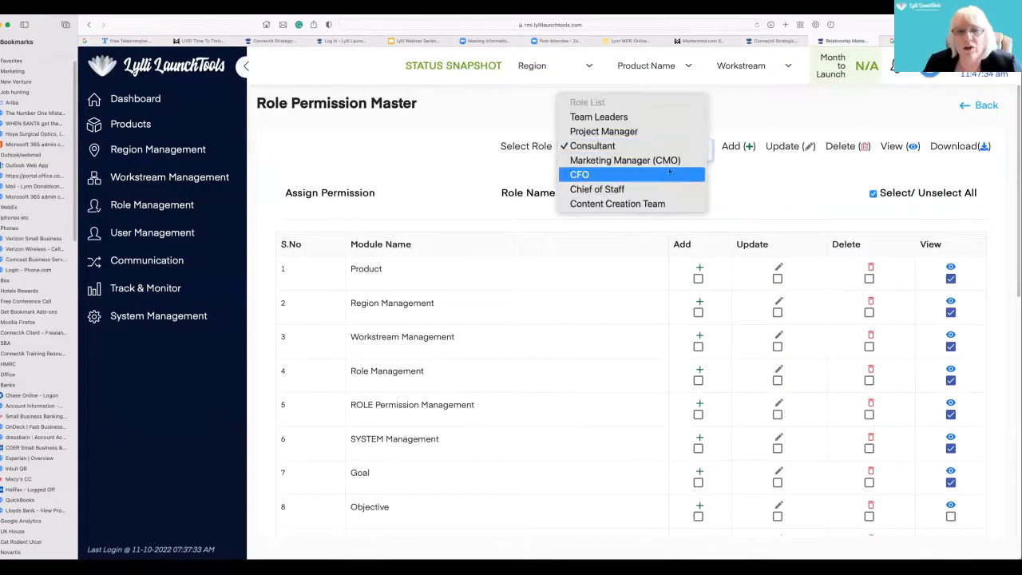
left_click(663, 175)
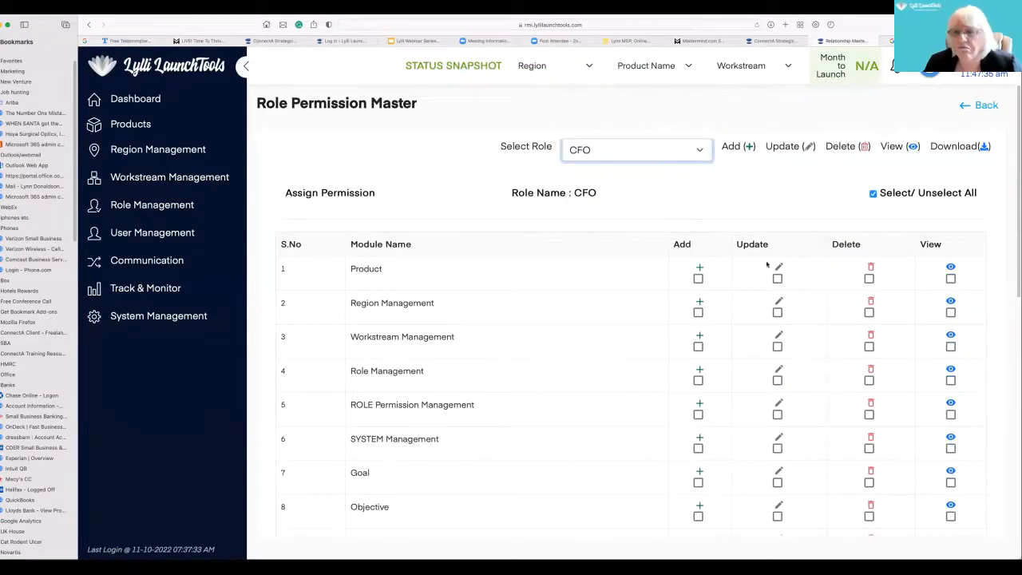
left_click(697, 278)
left_click(698, 311)
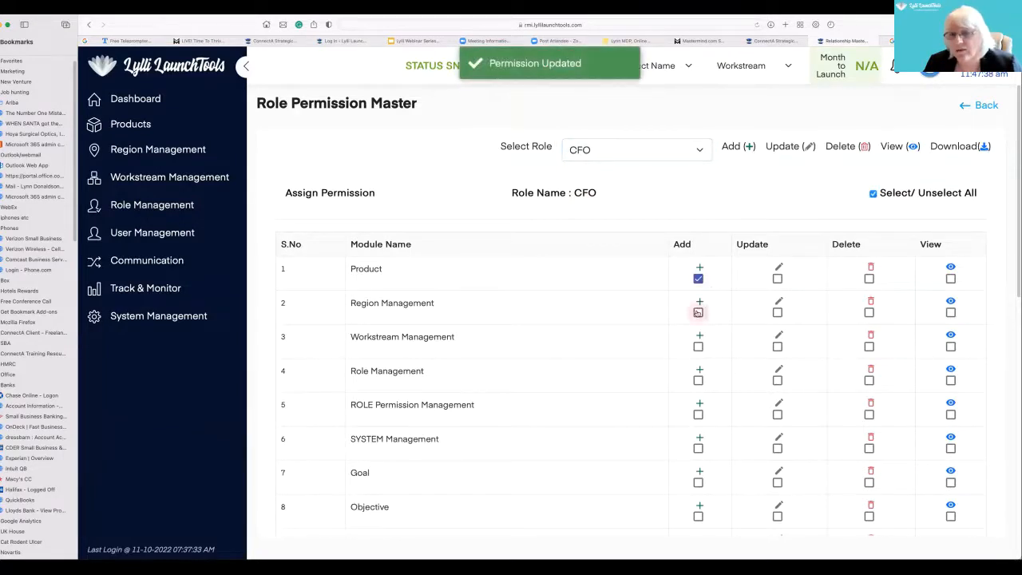
left_click(698, 346)
left_click(699, 380)
left_click(698, 414)
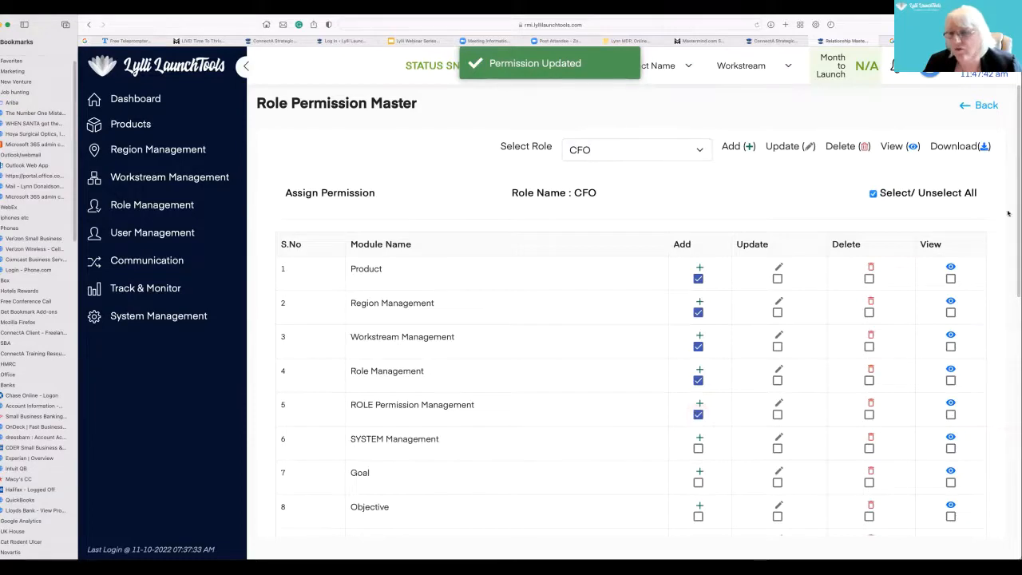
left_click_drag(1016, 193, 1013, 233)
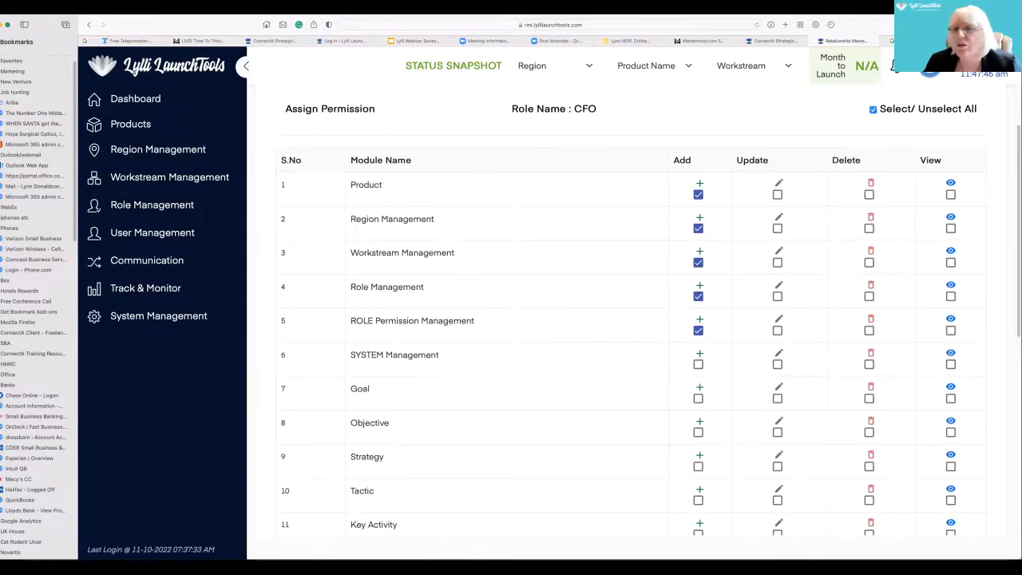
scroll(1016, 129, "up", 2)
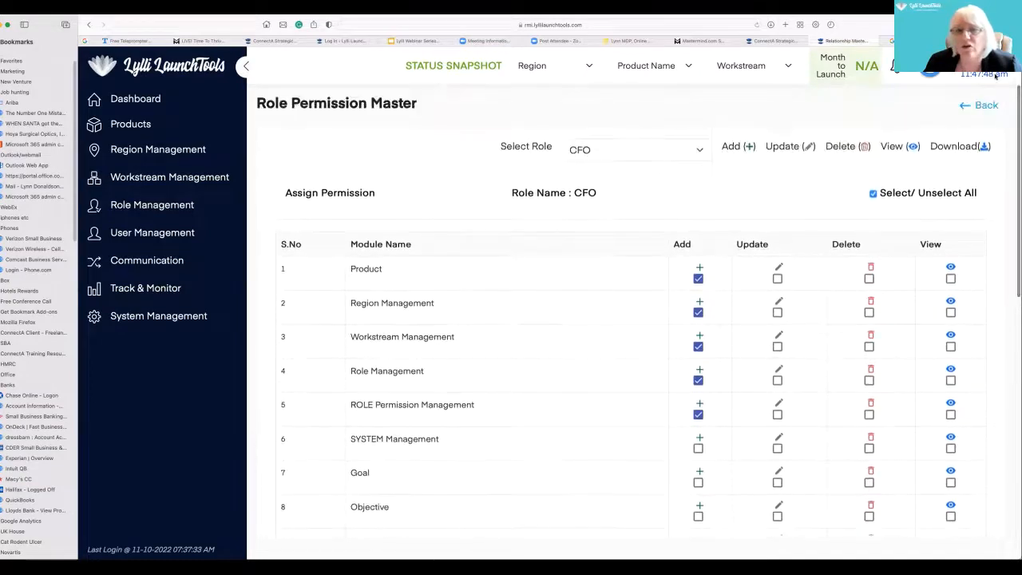
- Go to user management and open the form for creating a new user
left_click(192, 232)
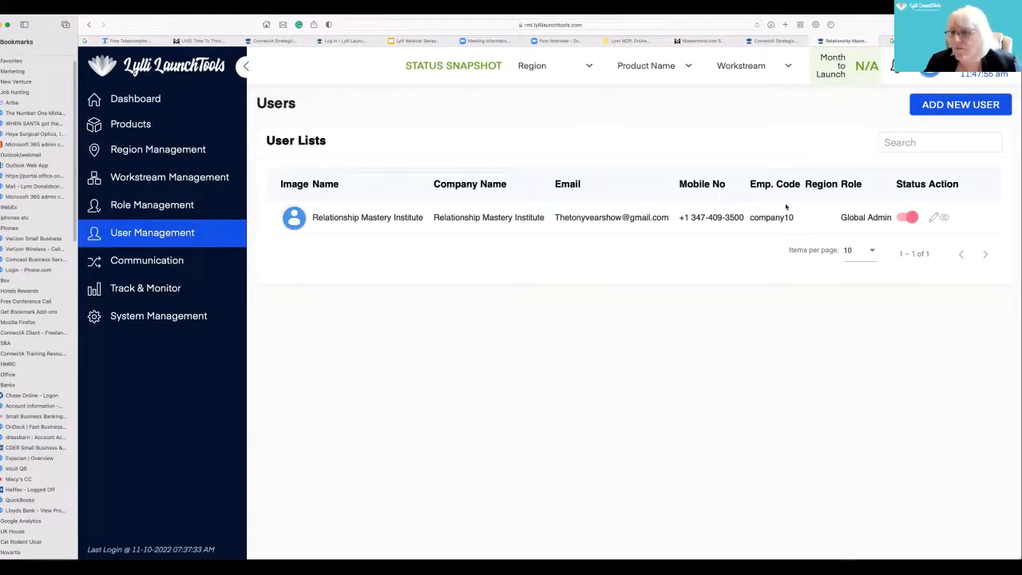
left_click(949, 106)
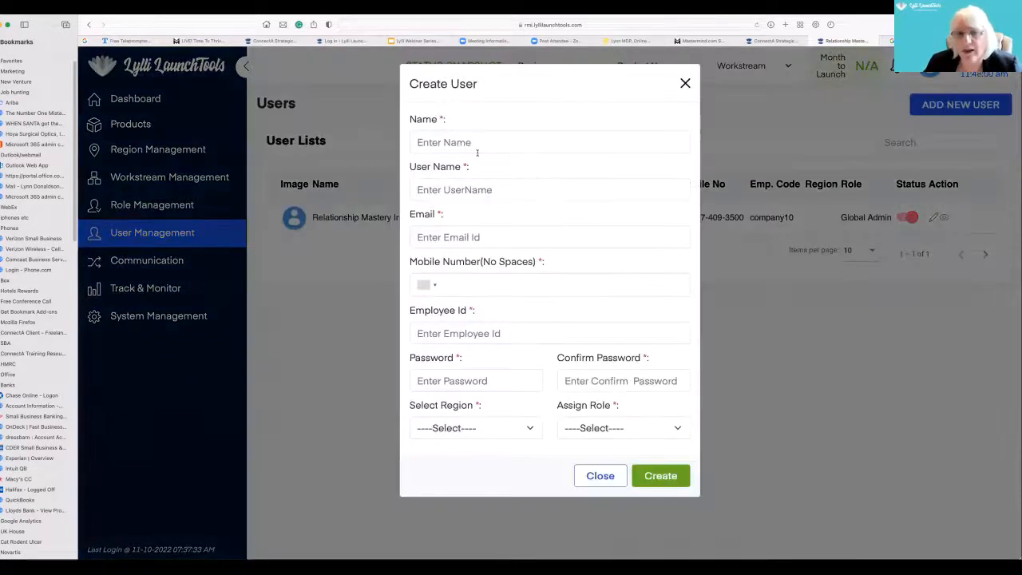
left_click(474, 144)
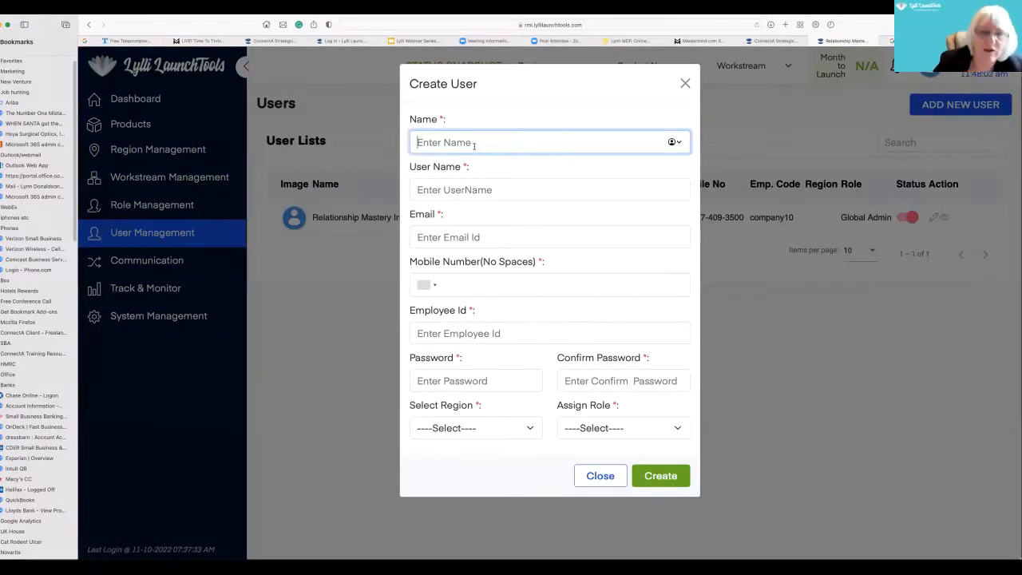
type("s")
key("BackSpace")
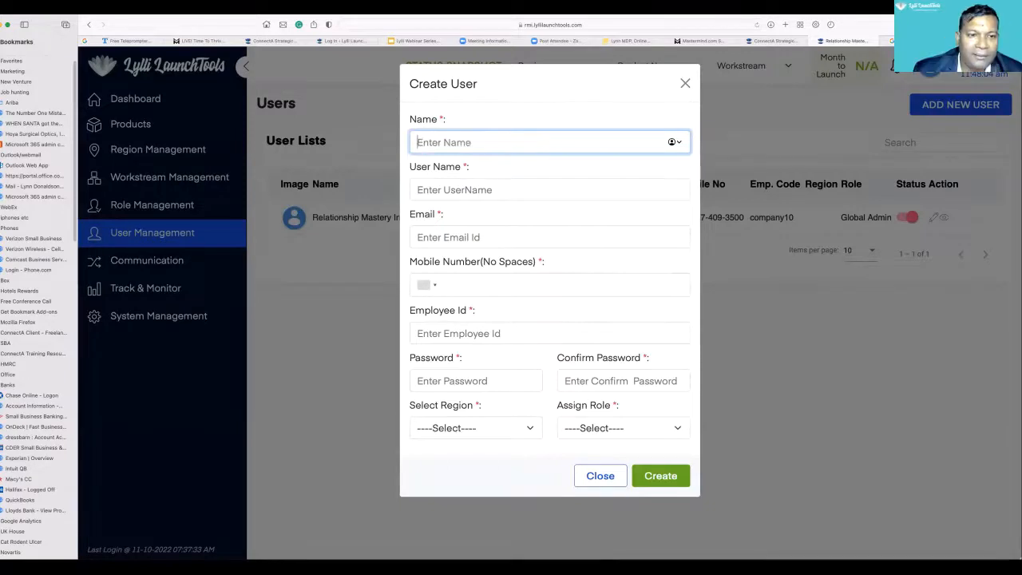
type("Con")
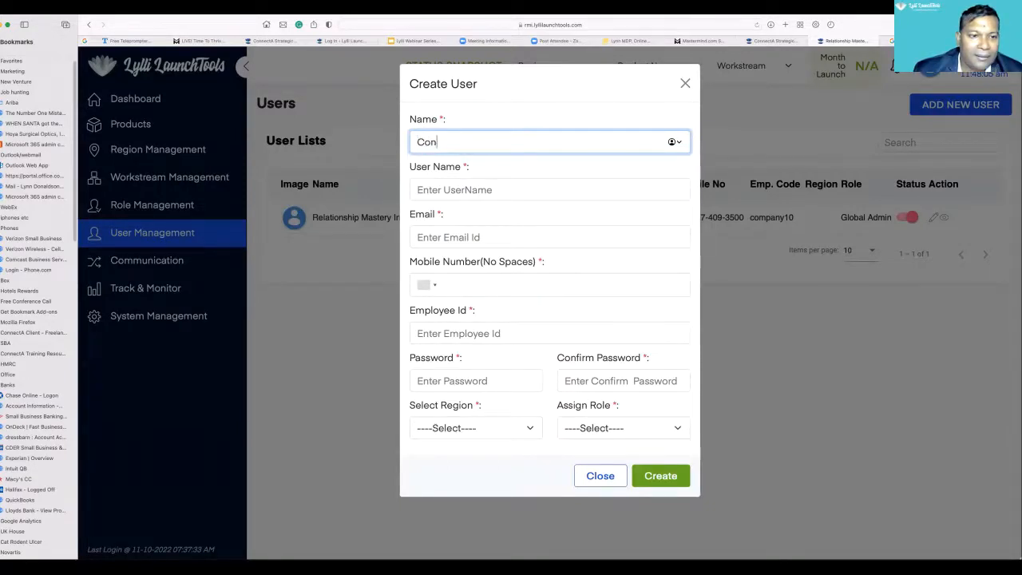
type("ell")
left_click(454, 189)
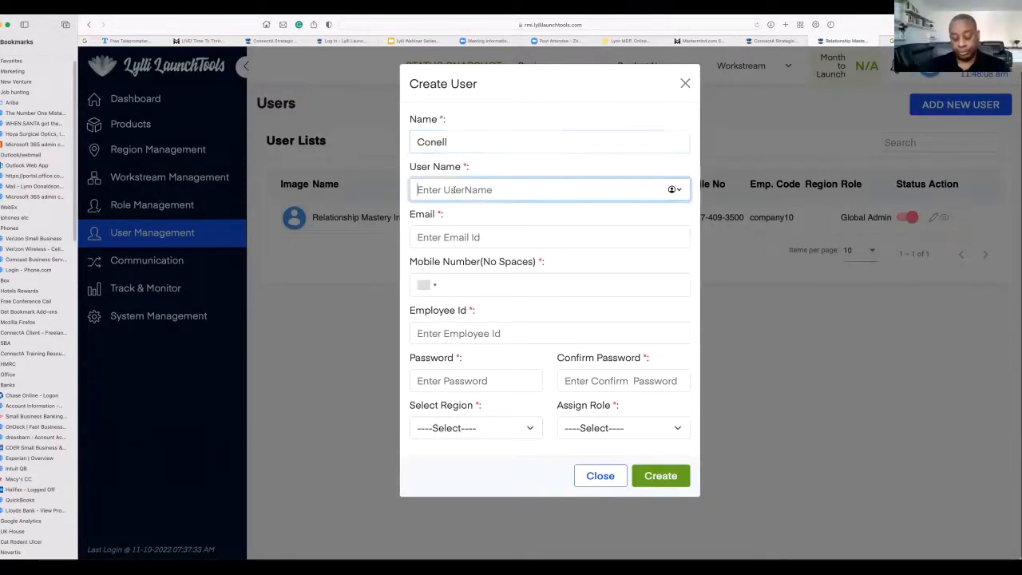
type("Cornell")
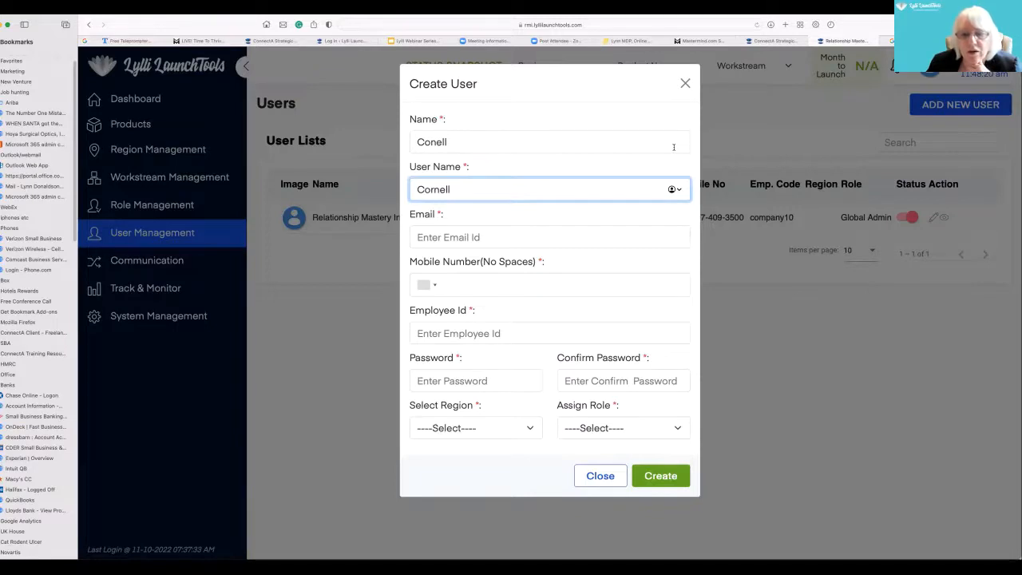
- Replace the new user's name with a different team member's first name and the user name with that person's full name without spaces
left_click(455, 141)
left_click_drag(456, 140, 407, 142)
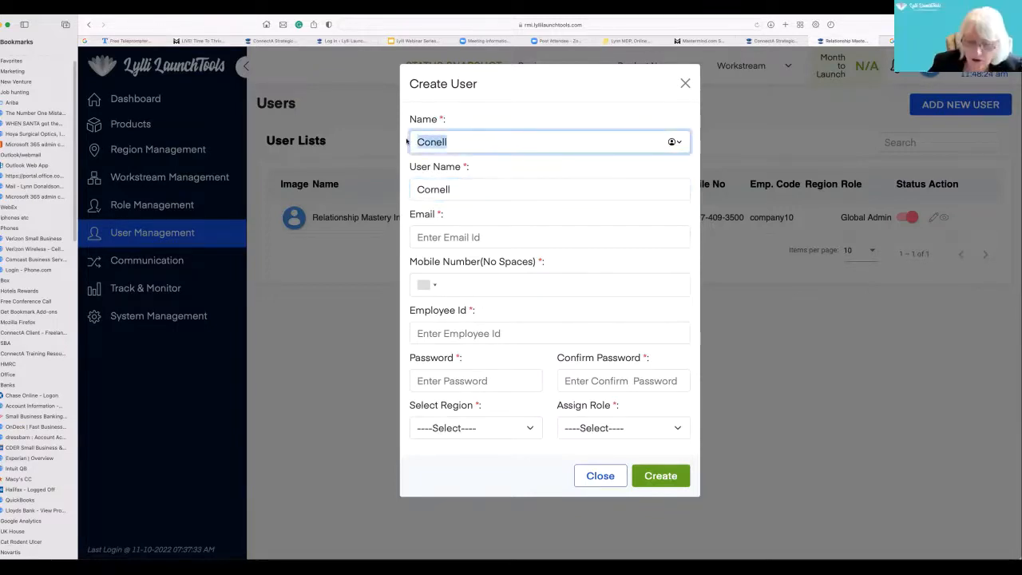
key("BackSpace")
type("Lyn")
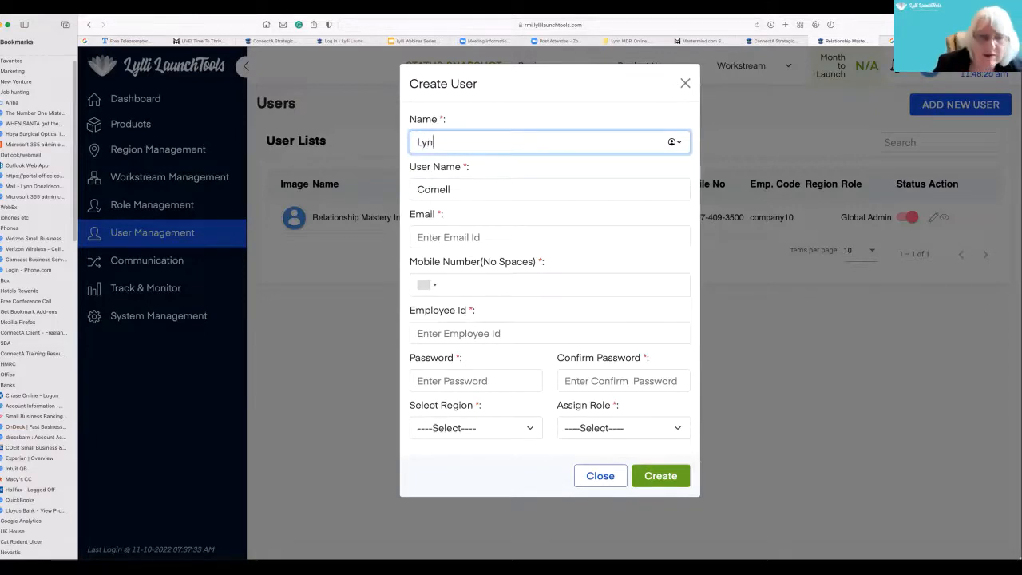
left_click(452, 189)
key("BackSpace")
key("BackSpace")
key("BackSpace")
key("BackSpace")
key("BackSpace")
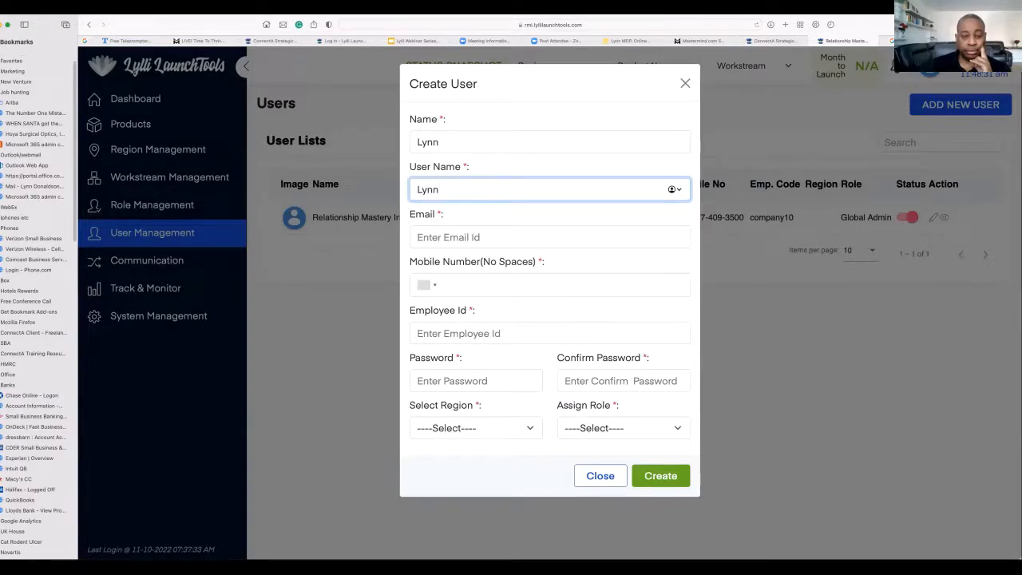
- Fill in the new user's e-mail address and mobile number
left_click(436, 230)
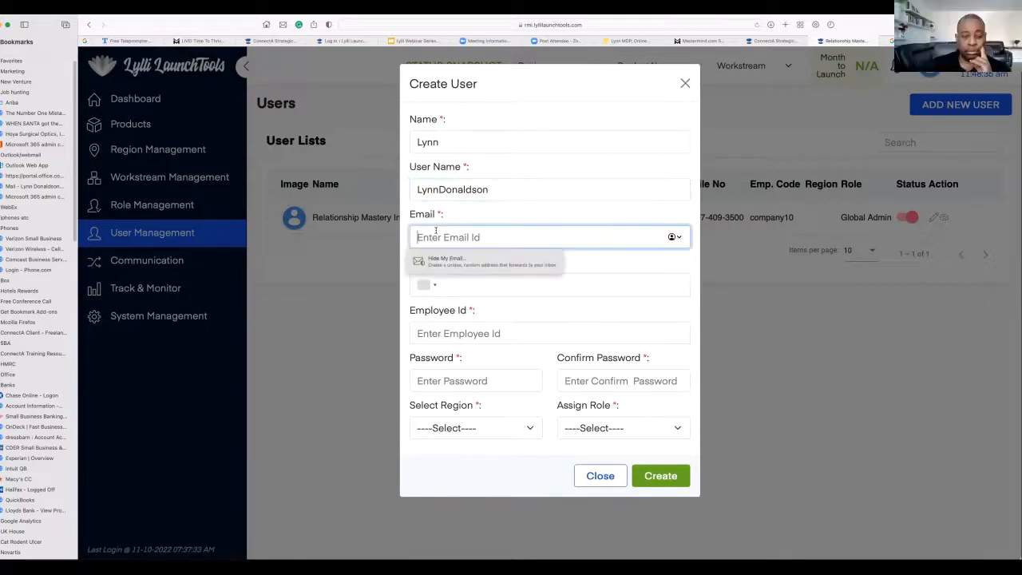
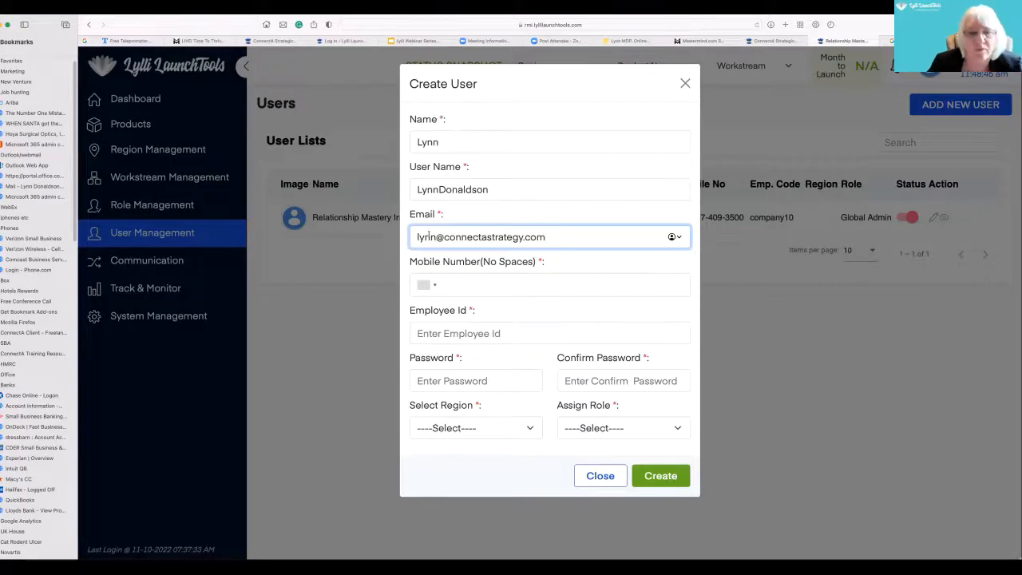
left_click(471, 284)
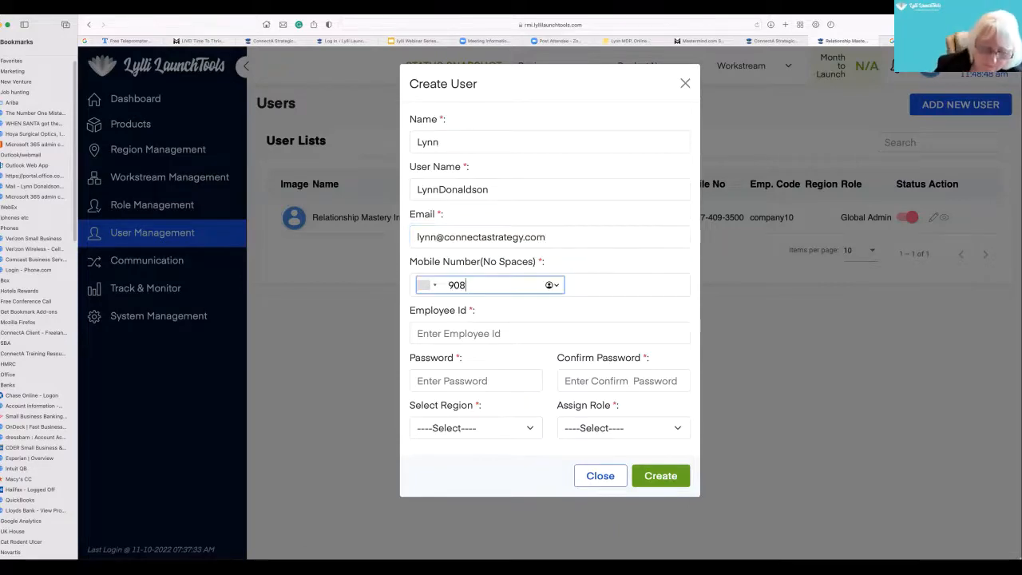
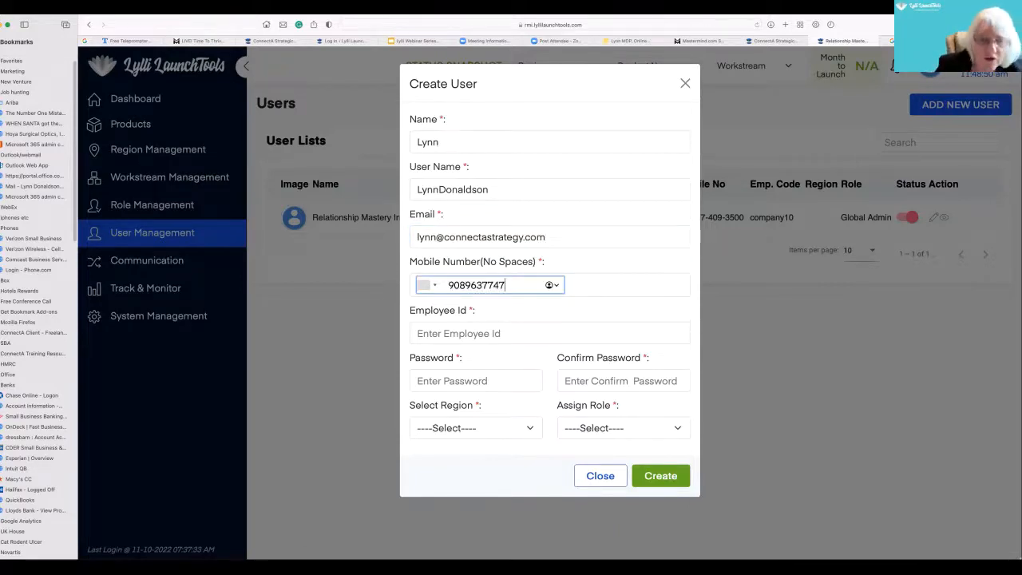
- Check the error marker on the mobile number and fill in the employee ID
left_click(470, 332)
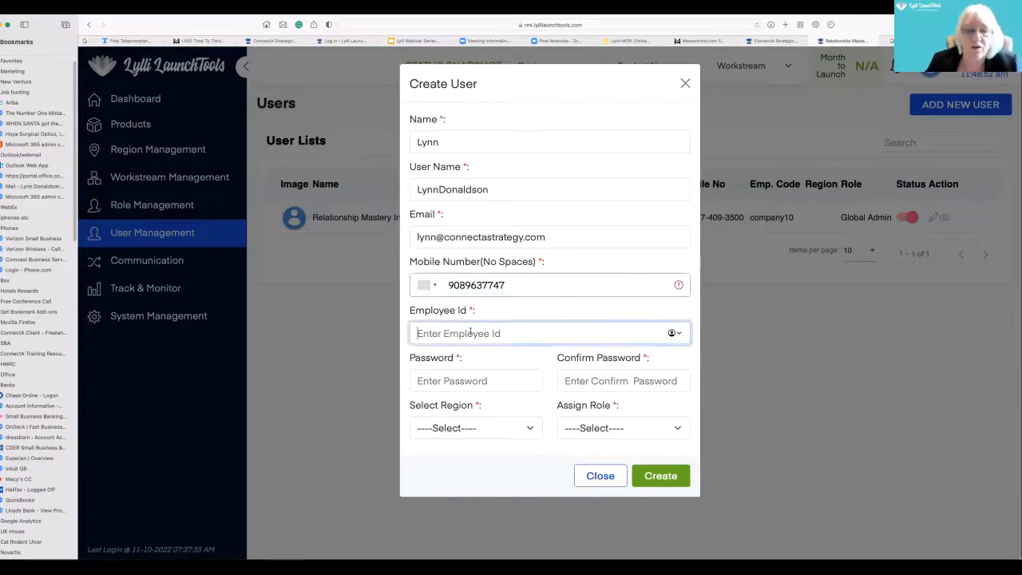
left_click(678, 286)
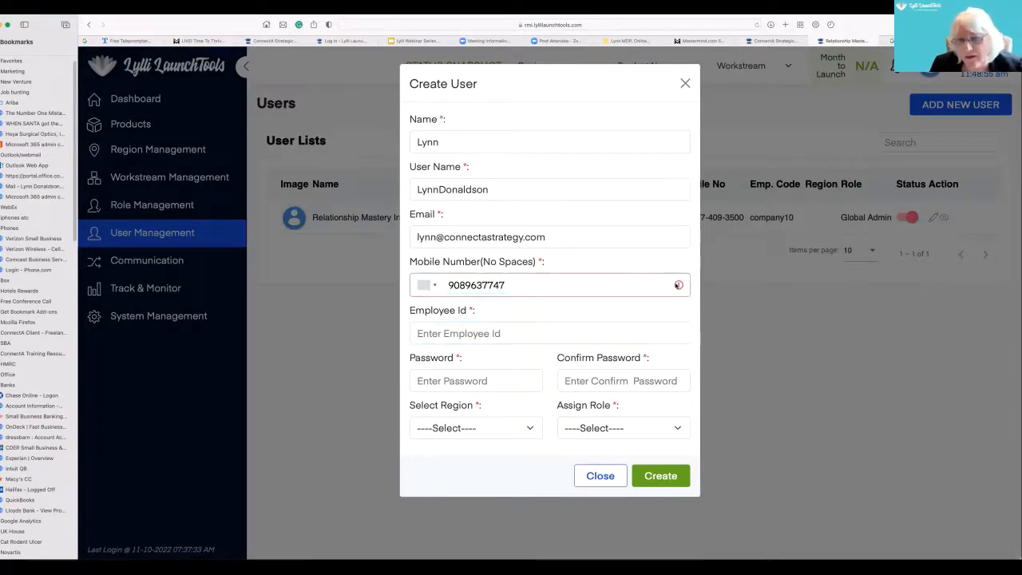
left_click(534, 287)
left_click(600, 287)
left_click(470, 332)
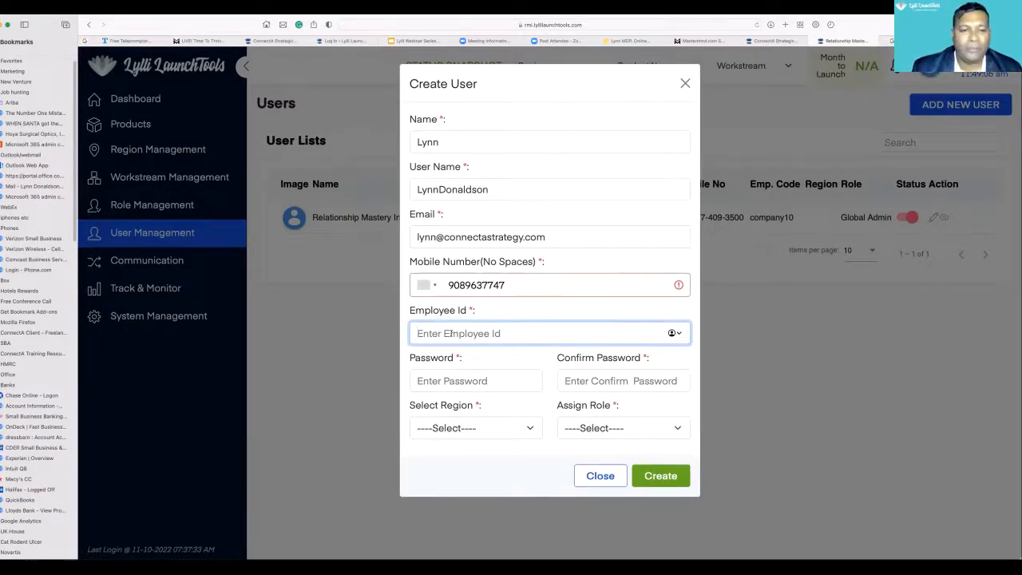
type("))")
- Revise the last digits of the mobile number and set its country code to the United States
left_click(506, 284)
key("BackSpace")
key("BackSpace")
type("6")
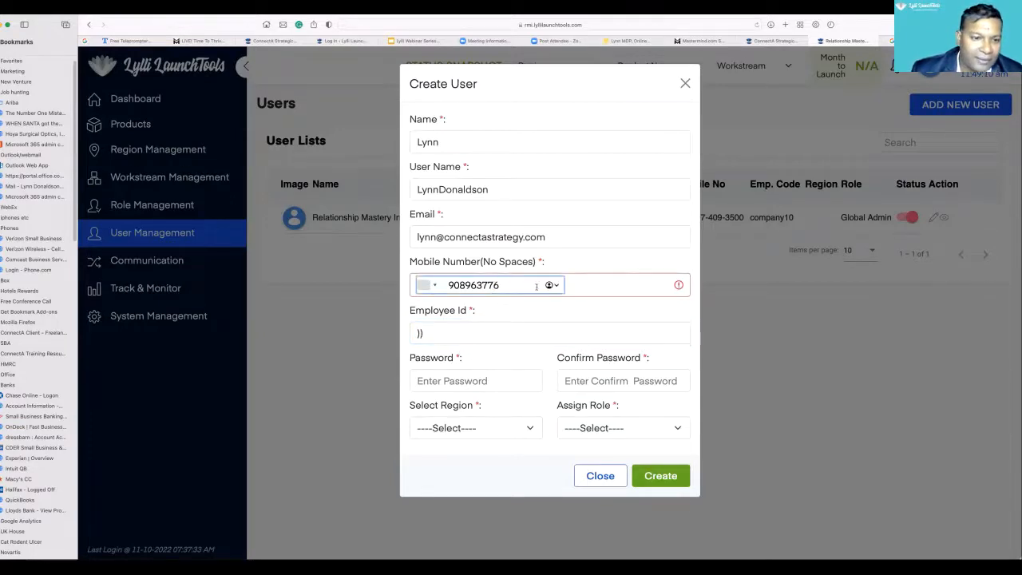
left_click(551, 334)
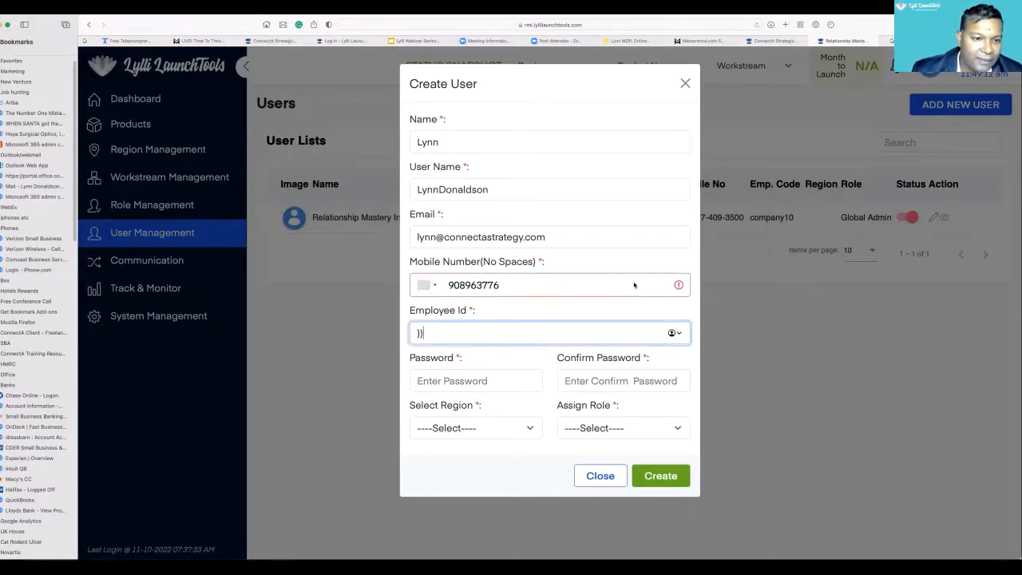
left_click(681, 285)
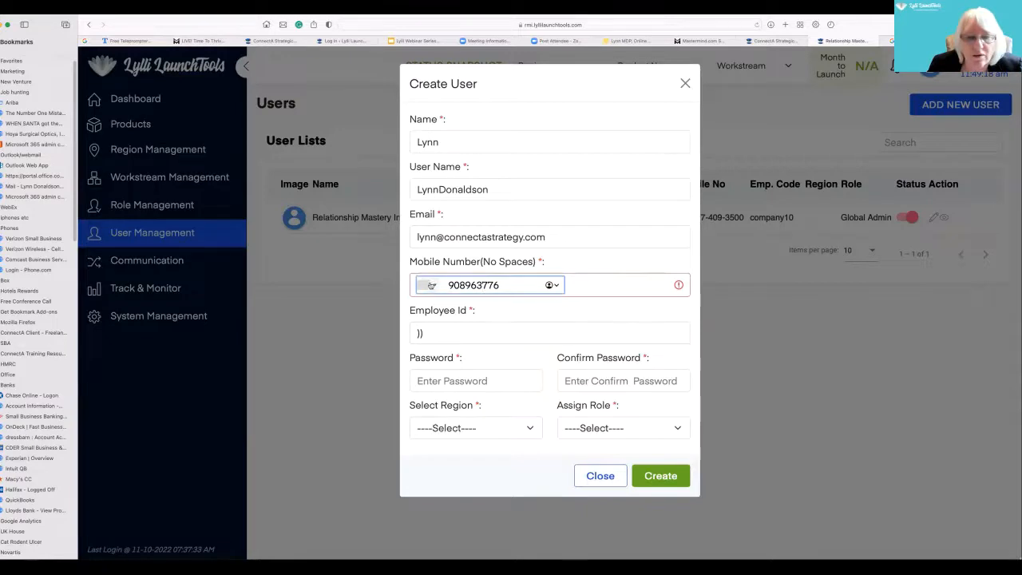
left_click(427, 285)
left_click(436, 323)
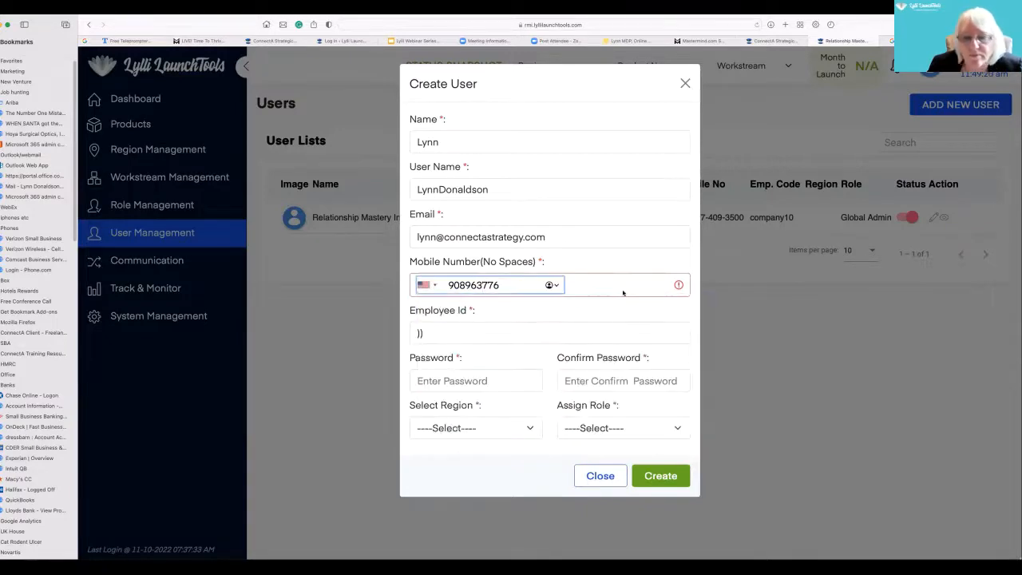
- Fill both password fields with the suggested strong password, and set the new user's region to US and role to Project Manager
left_click(453, 376)
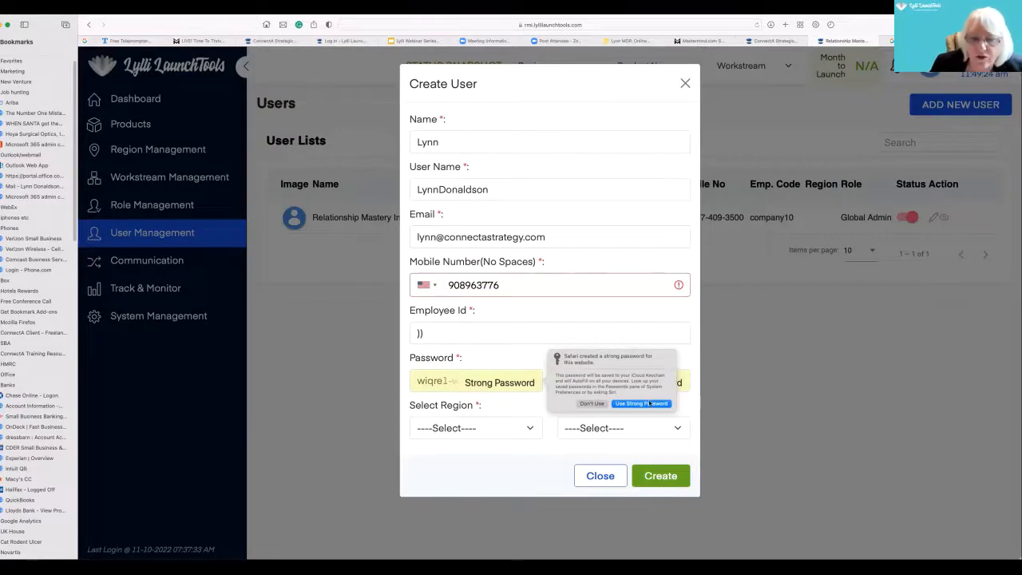
left_click(649, 403)
left_click(525, 435)
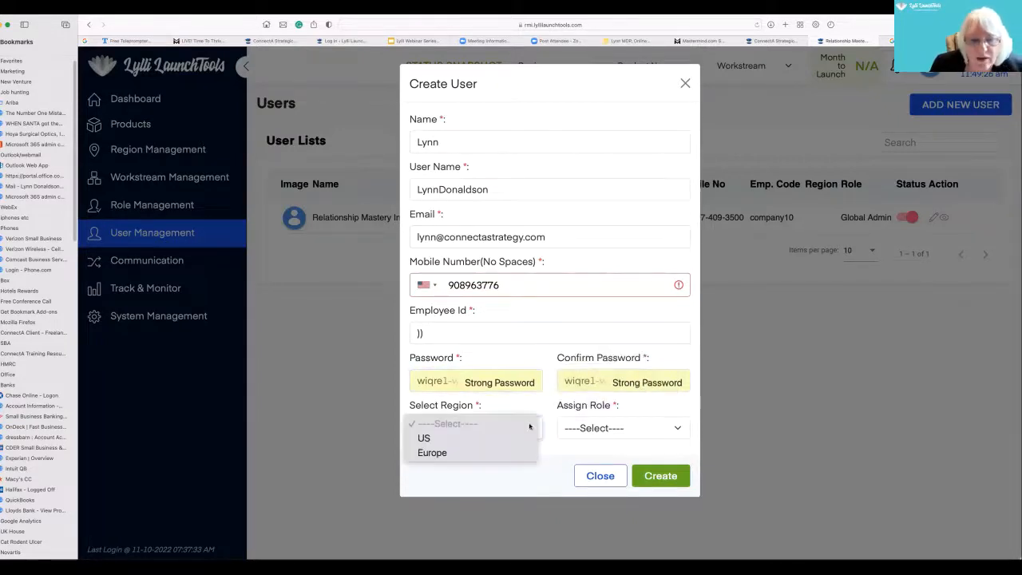
left_click(529, 439)
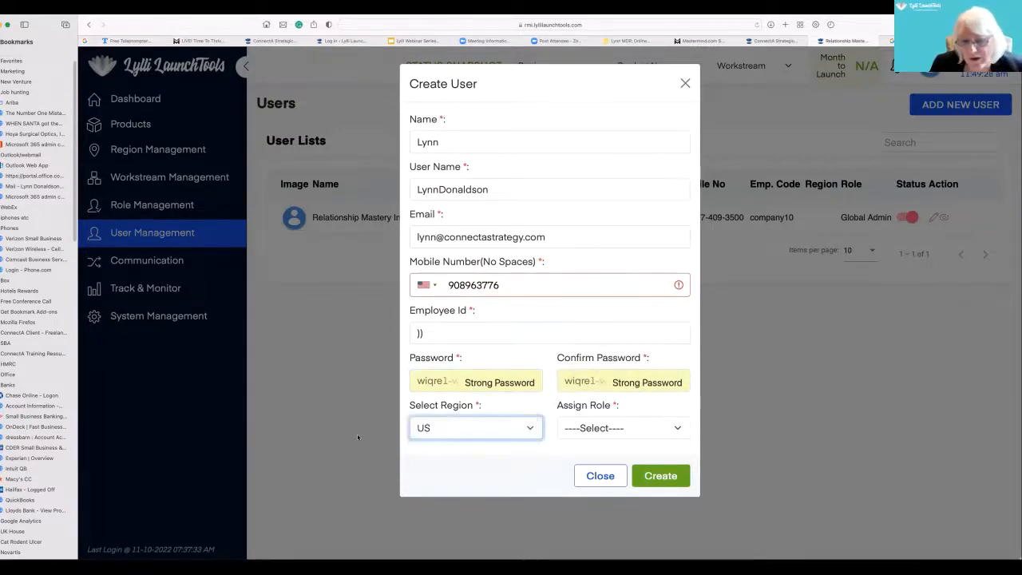
left_click(669, 427)
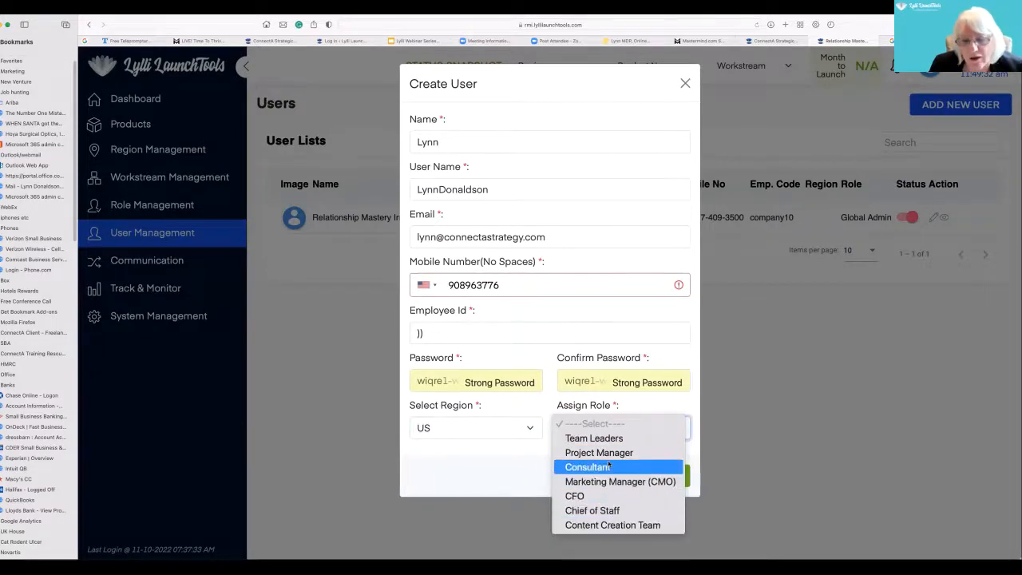
left_click(607, 452)
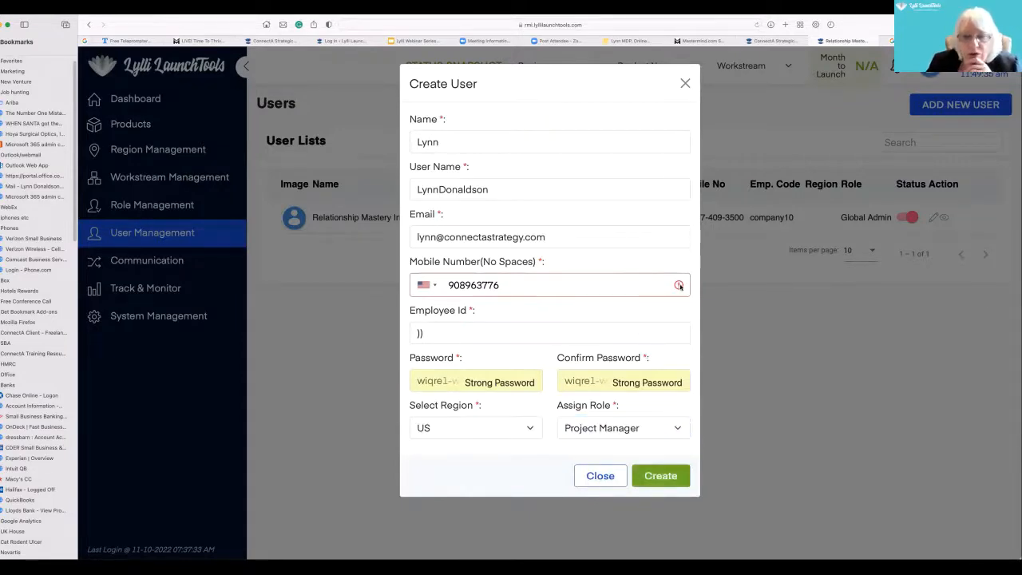
- Revise the last digits of the mobile number, try to create the user, and close the user form
left_click(469, 284)
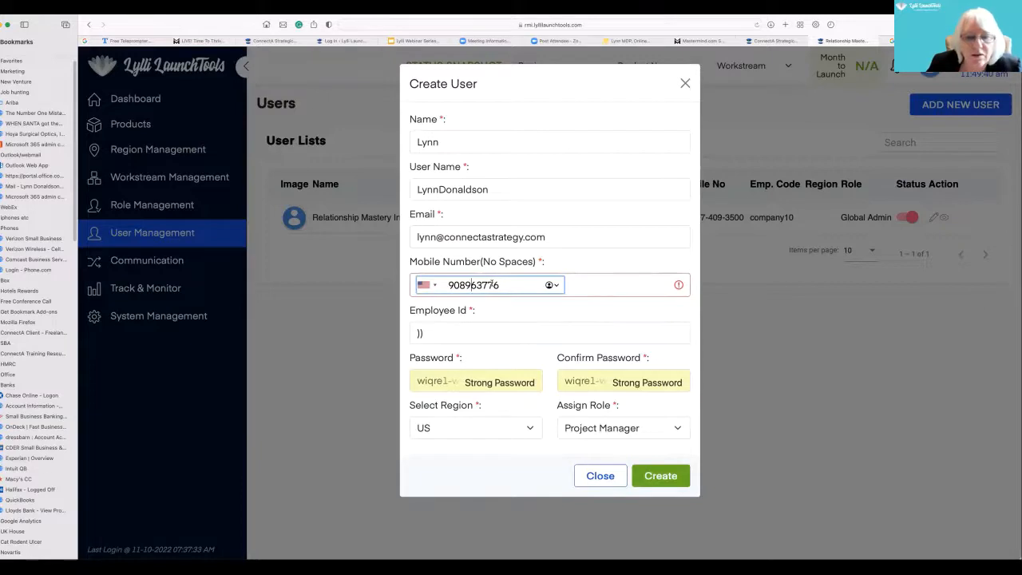
type("77")
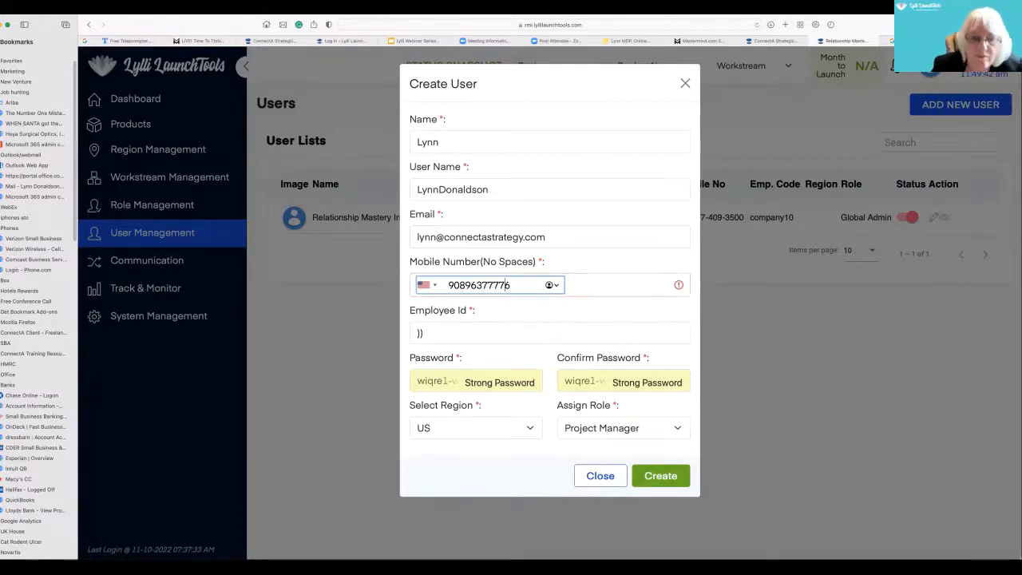
key("BackSpace")
key("BackSpace")
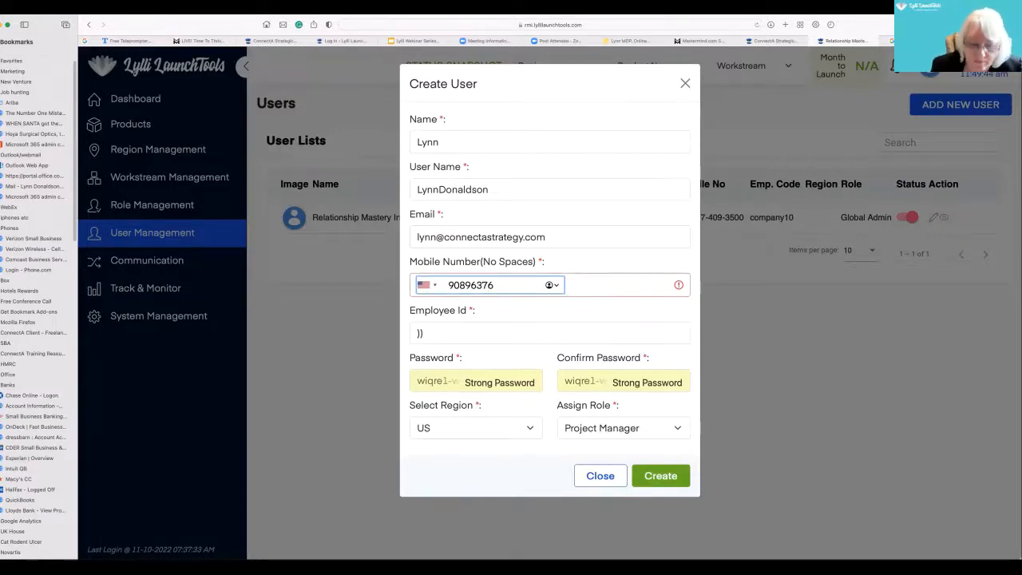
type("9")
left_click(659, 473)
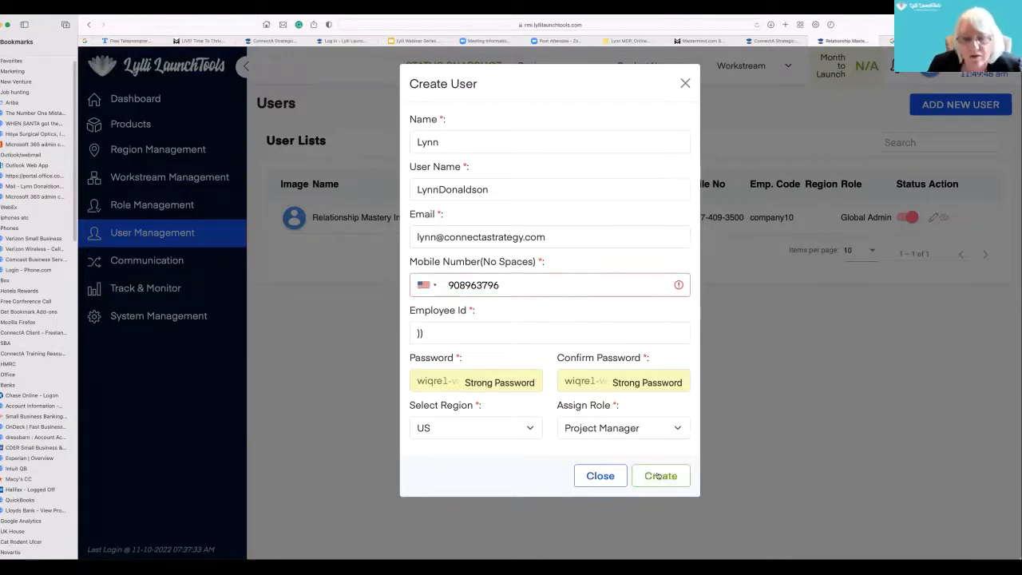
left_click(482, 236)
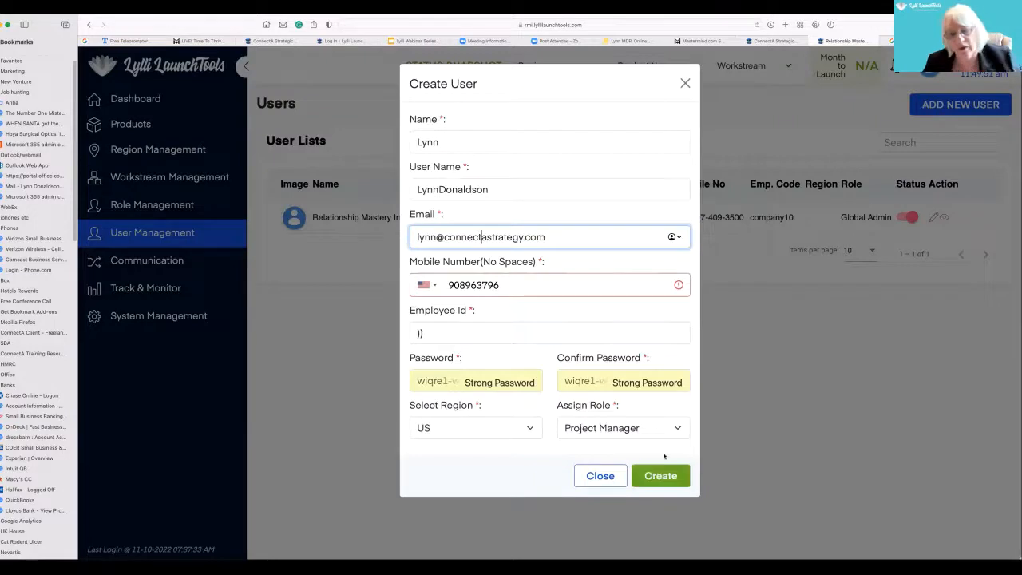
left_click(599, 476)
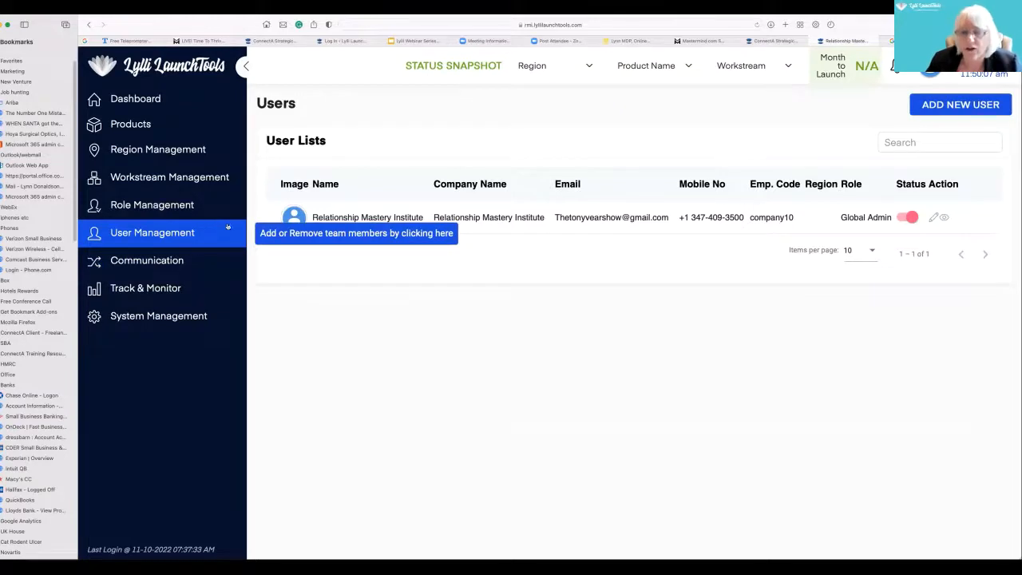
- Start a new product and name it "Relationship Mastery Insitute"
left_click(151, 124)
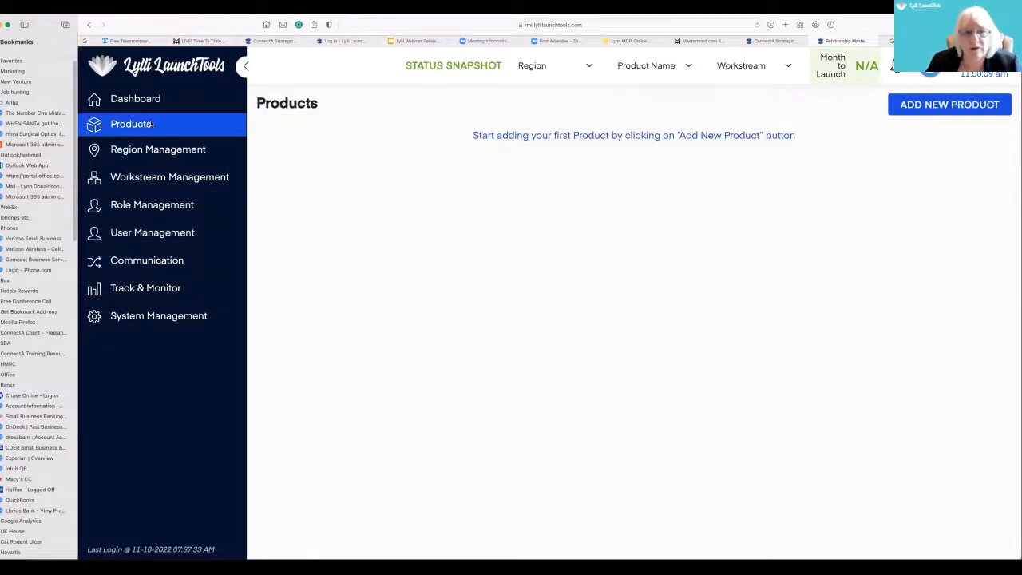
left_click(943, 107)
left_click(479, 141)
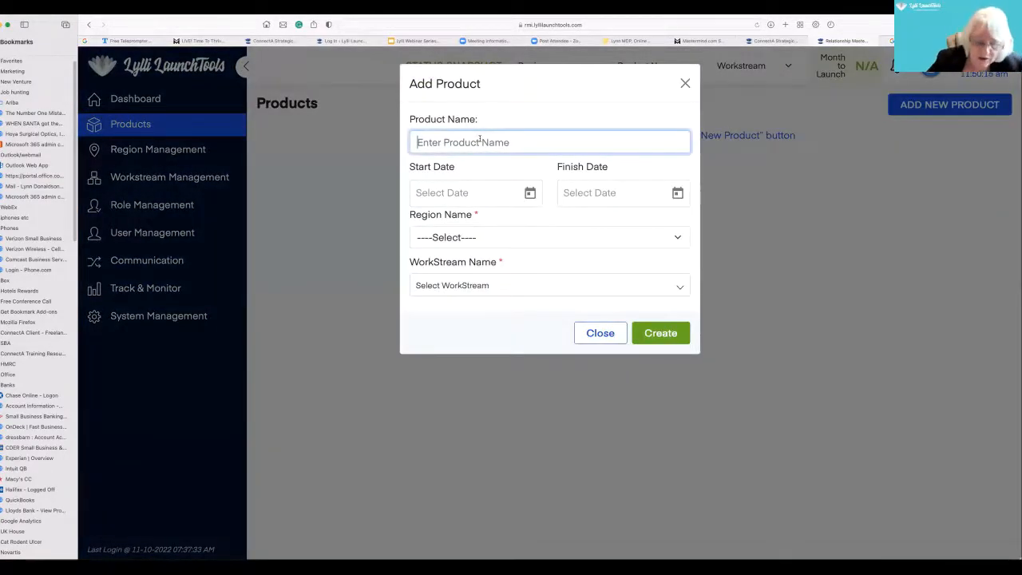
type("Relationship Matery In")
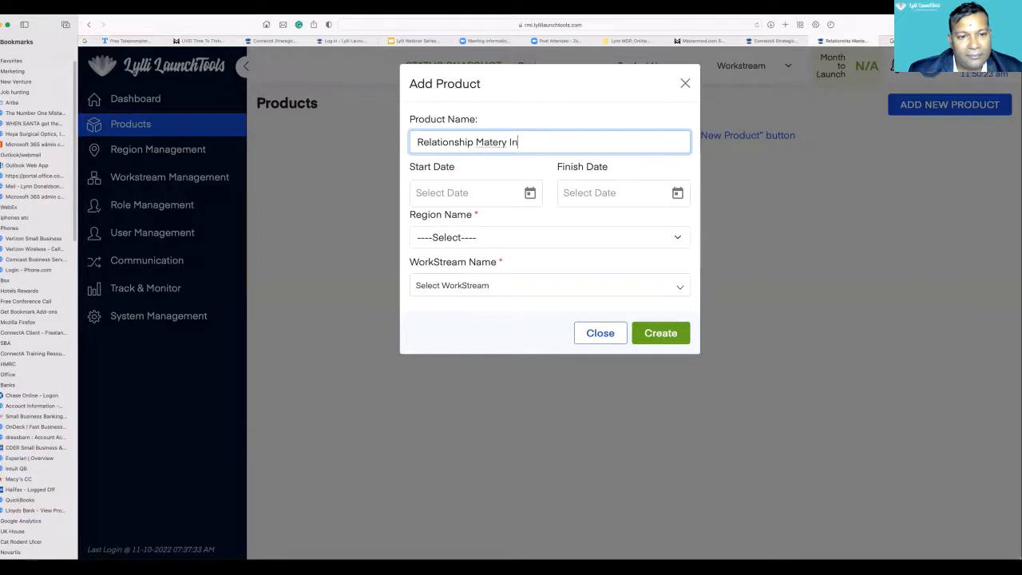
type("situte")
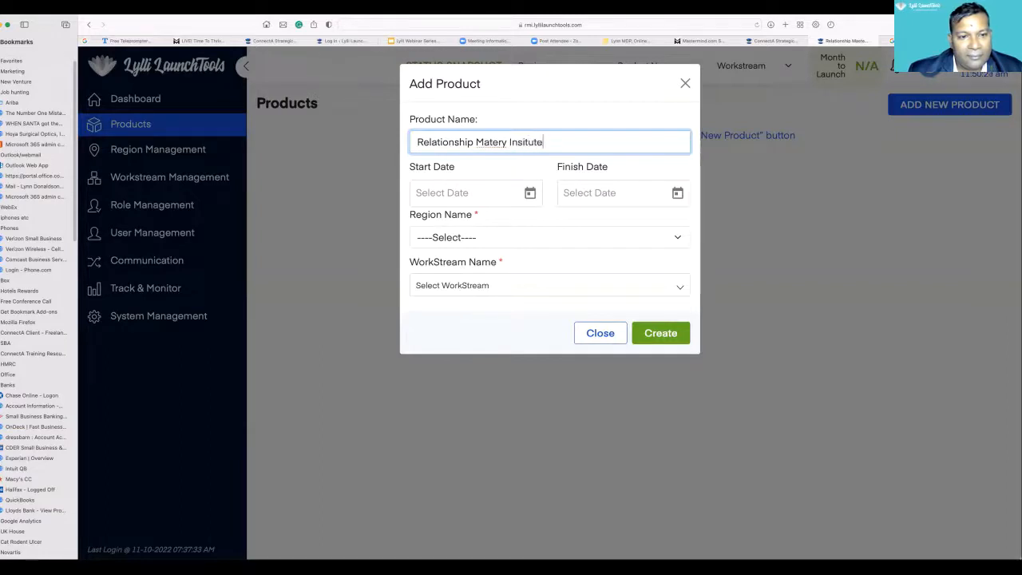
left_click(487, 142)
type("s")
- Set the product's start date to 10/11/2022 and its finish date to 12/31/2032
left_click(515, 191)
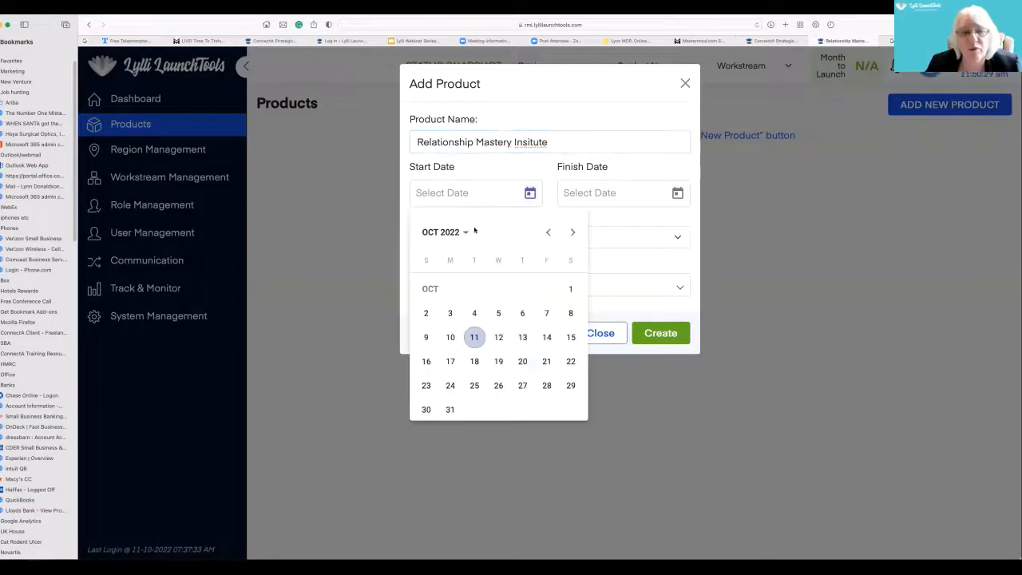
left_click(475, 337)
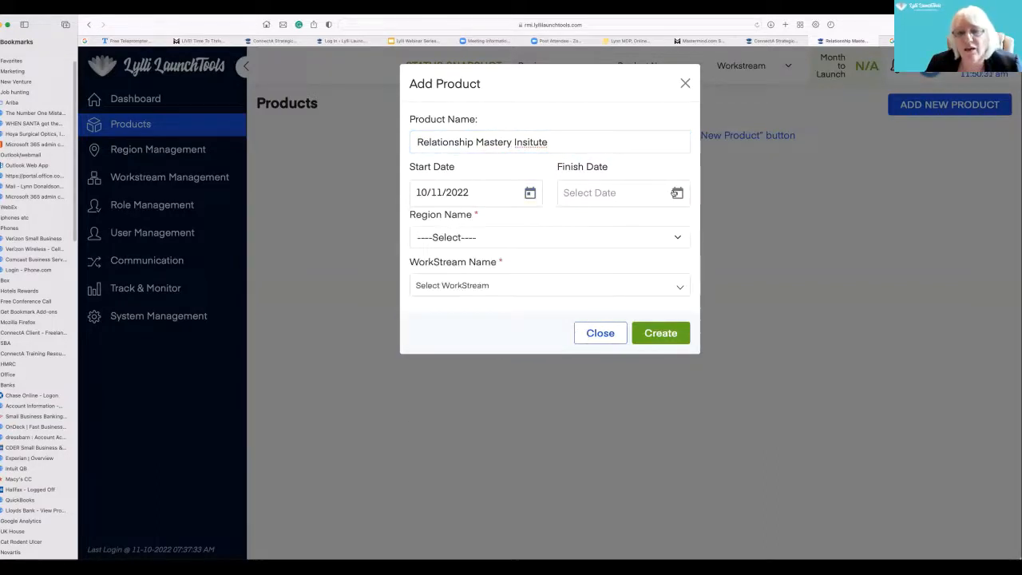
left_click(674, 193)
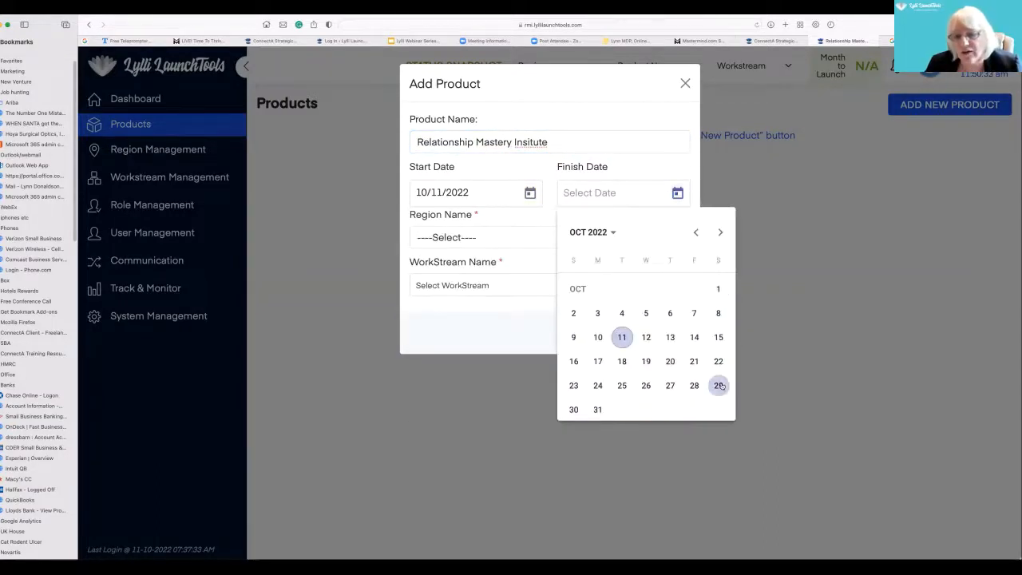
left_click(719, 232)
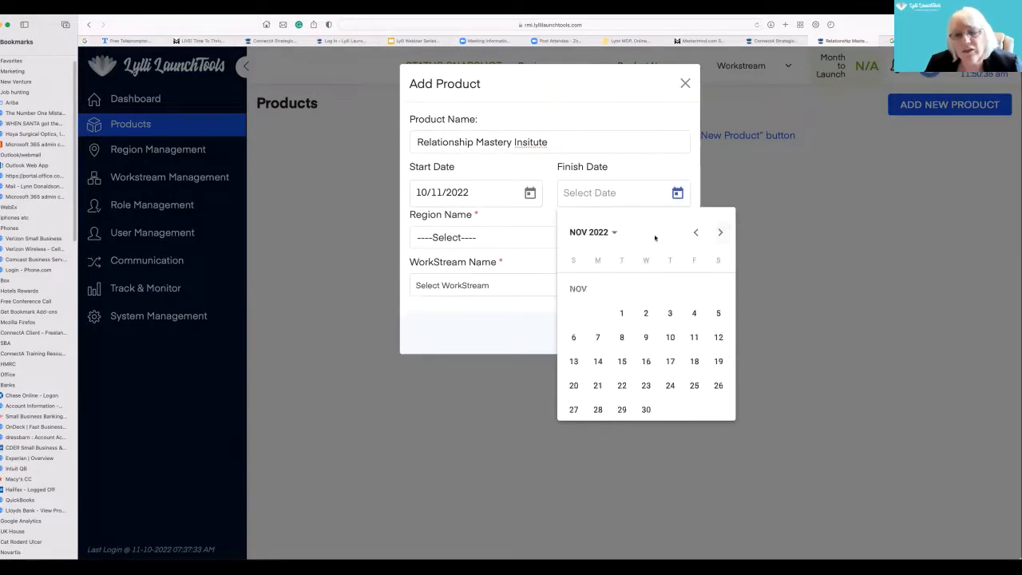
left_click(616, 233)
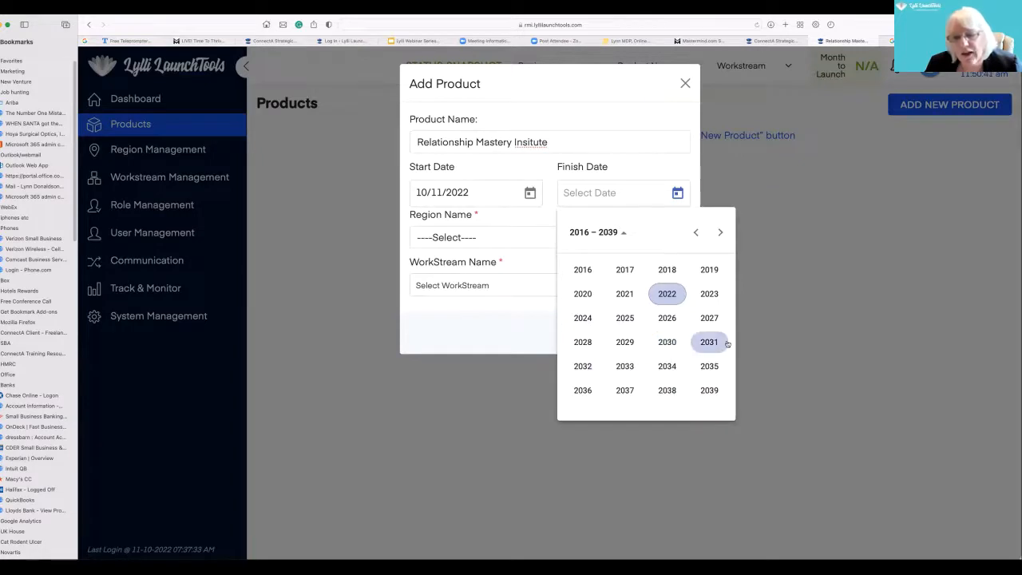
left_click(584, 364)
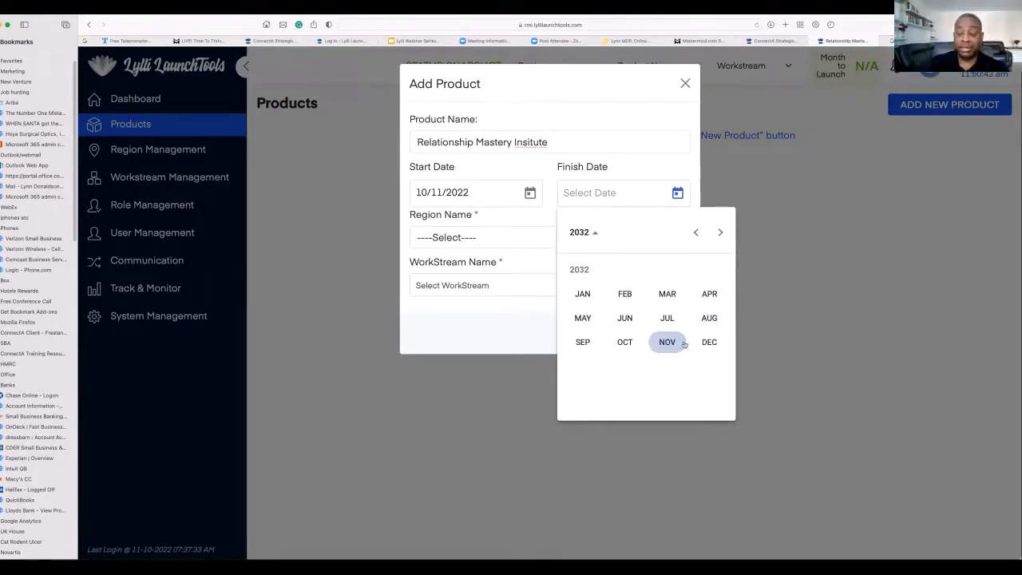
left_click(707, 342)
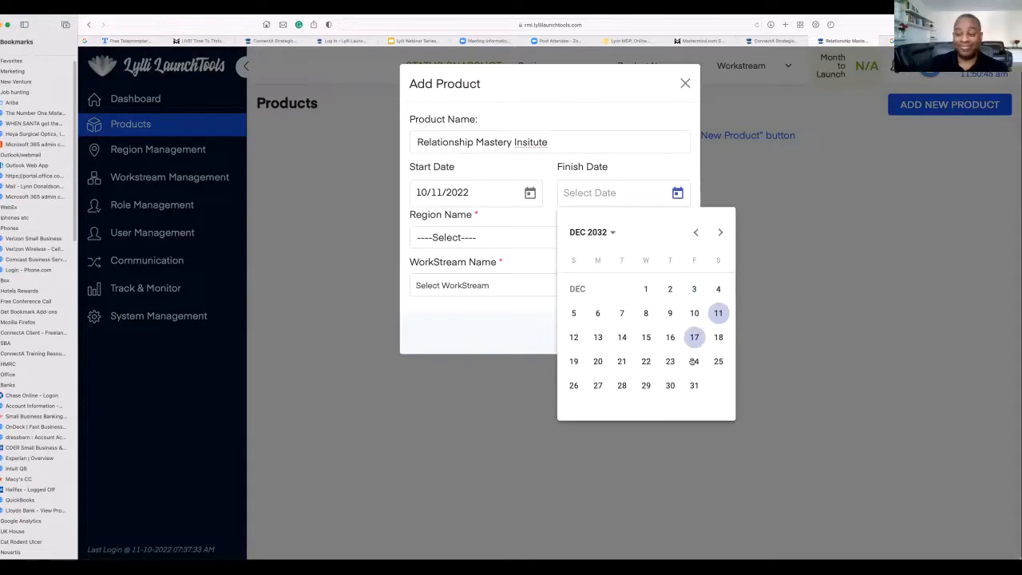
left_click(693, 384)
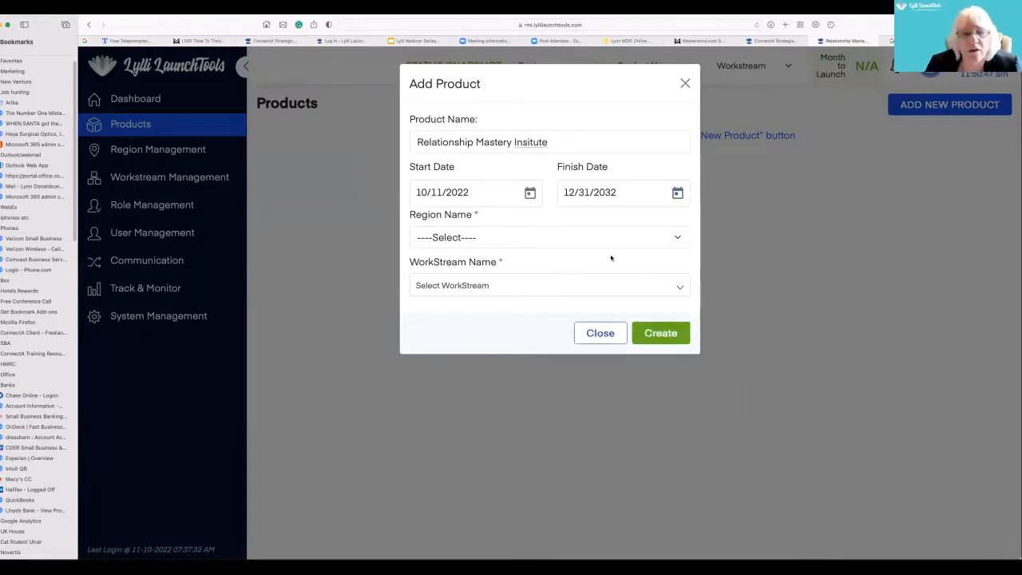
- Assign the US region and all workstreams to the product and create it
left_click(675, 237)
left_click(703, 268)
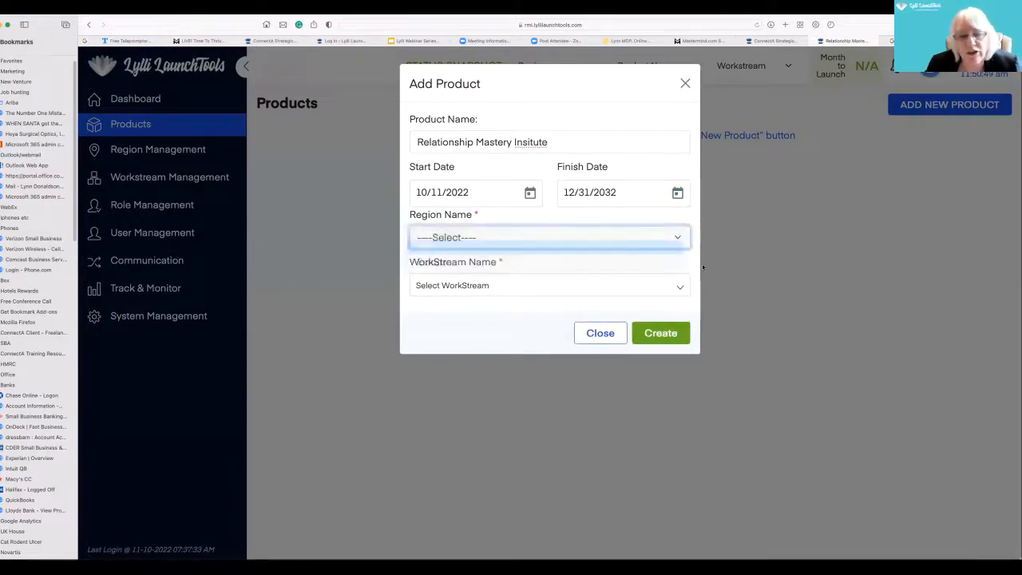
left_click(675, 288)
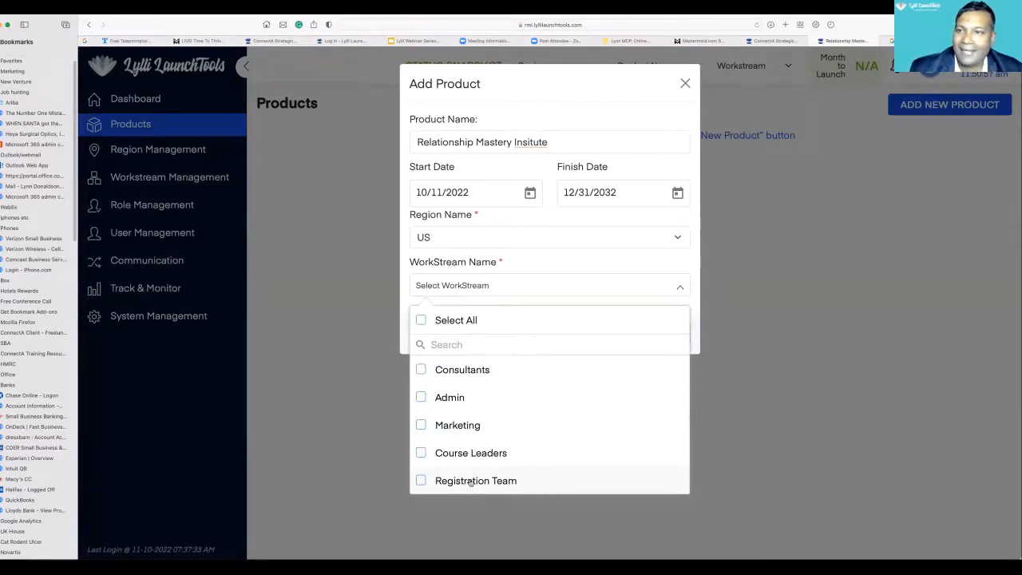
left_click(421, 320)
left_click(690, 334)
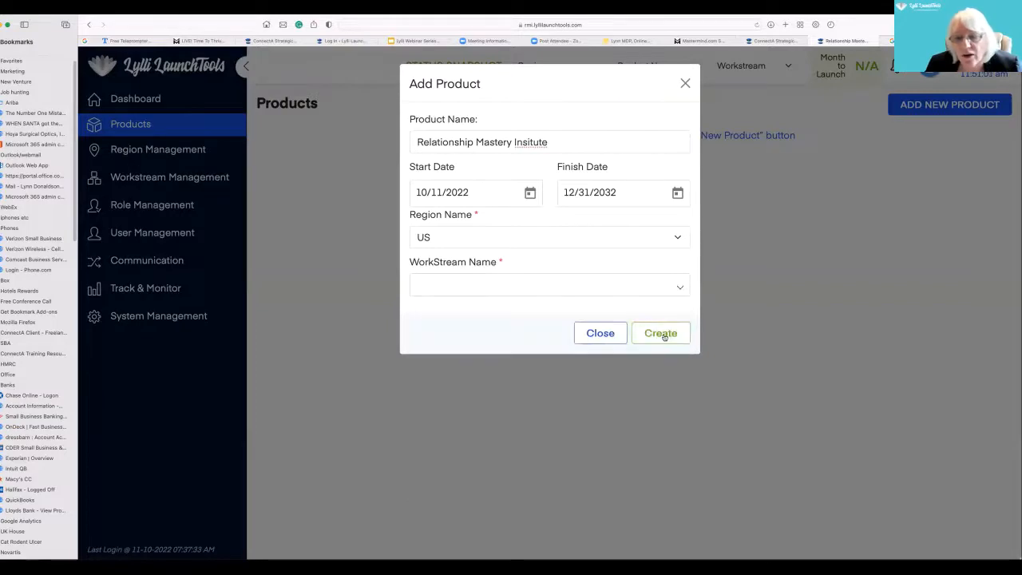
left_click(662, 335)
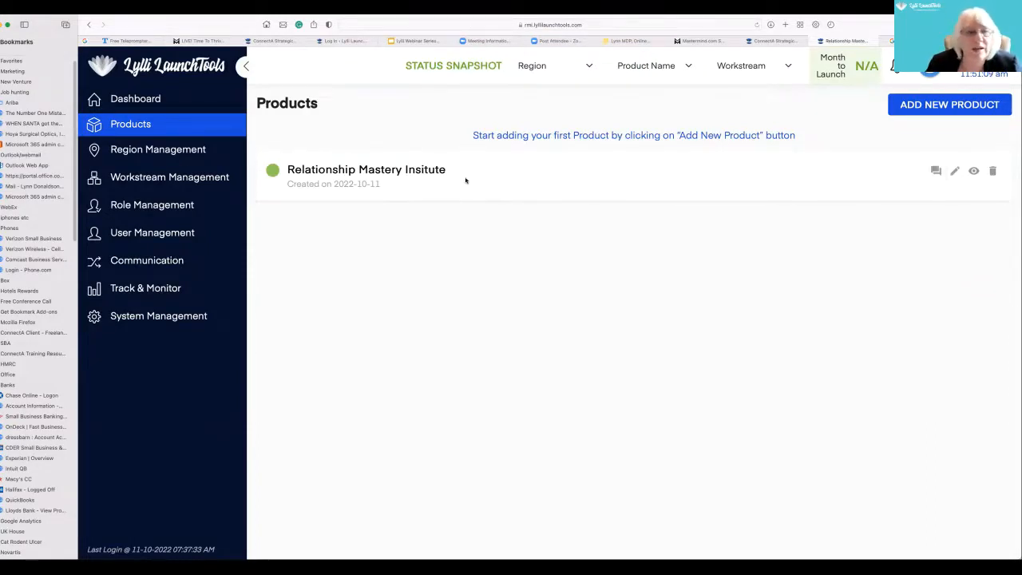
- Open the Relationship Mastery Insitute product and start a new goal titled "Create ourselves as a Education & MatchMaking Organization"
left_click(367, 170)
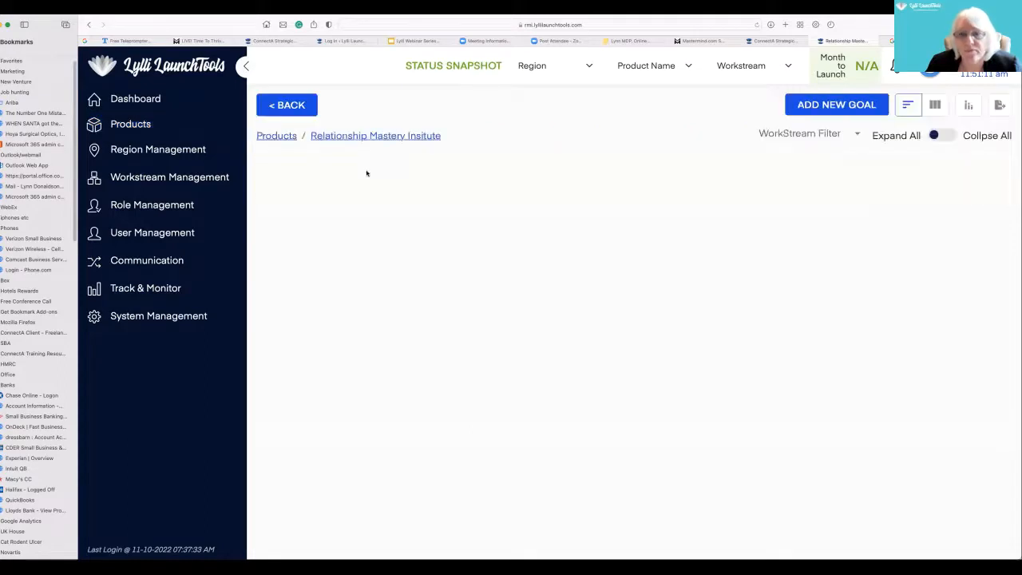
left_click(835, 107)
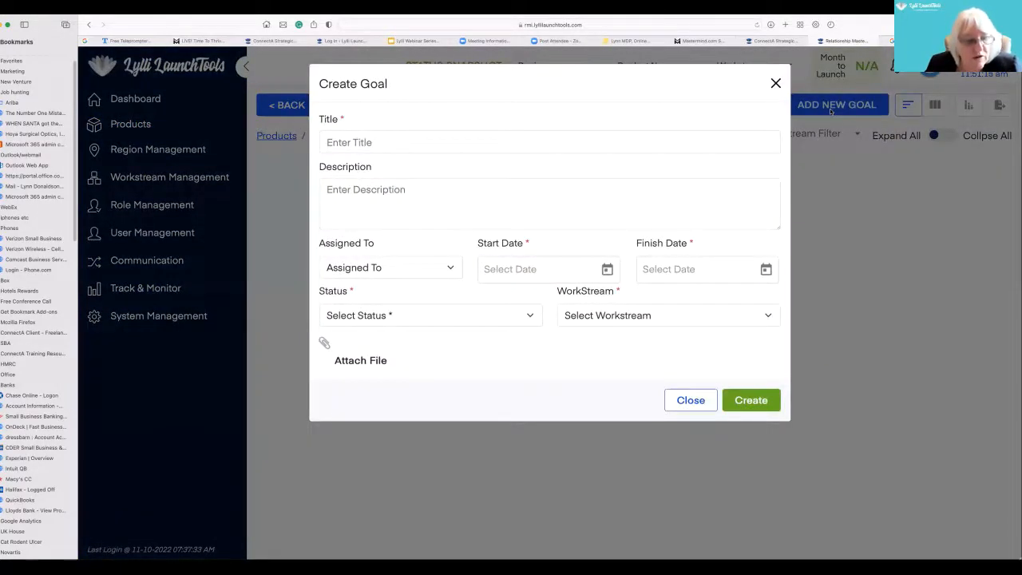
left_click(554, 144)
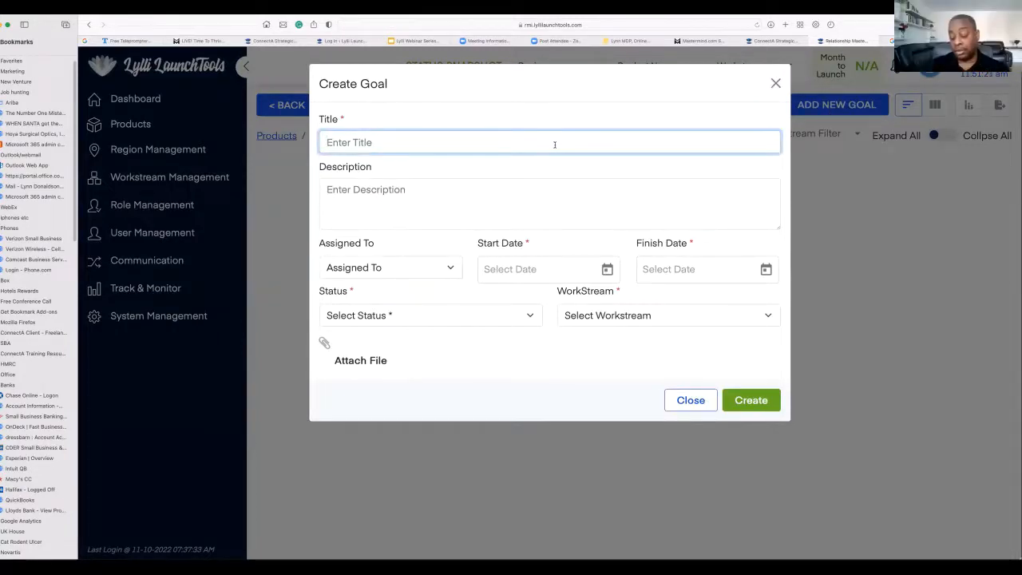
type("Go")
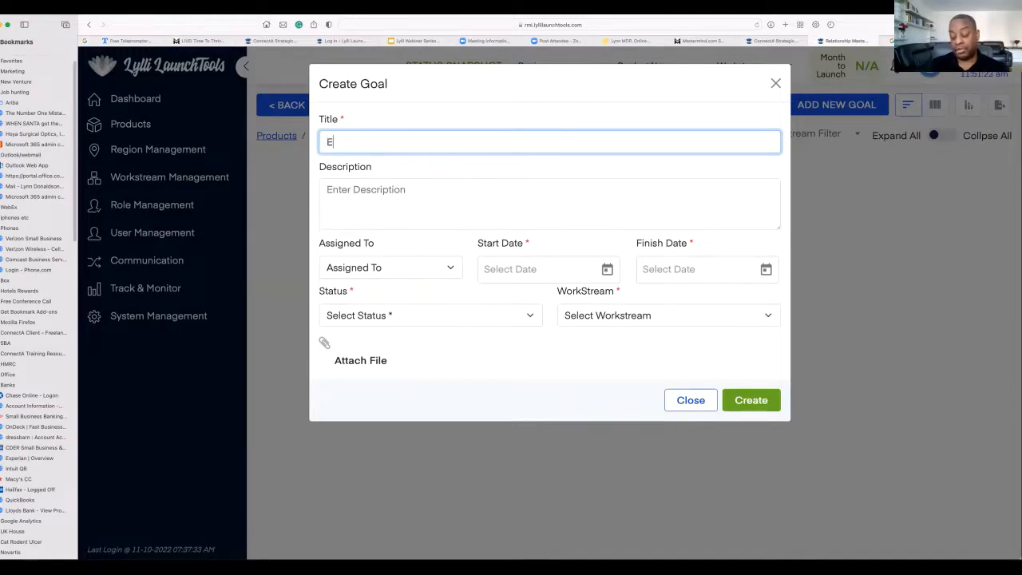
key("BackSpace")
key("BackSpace")
type("Crea")
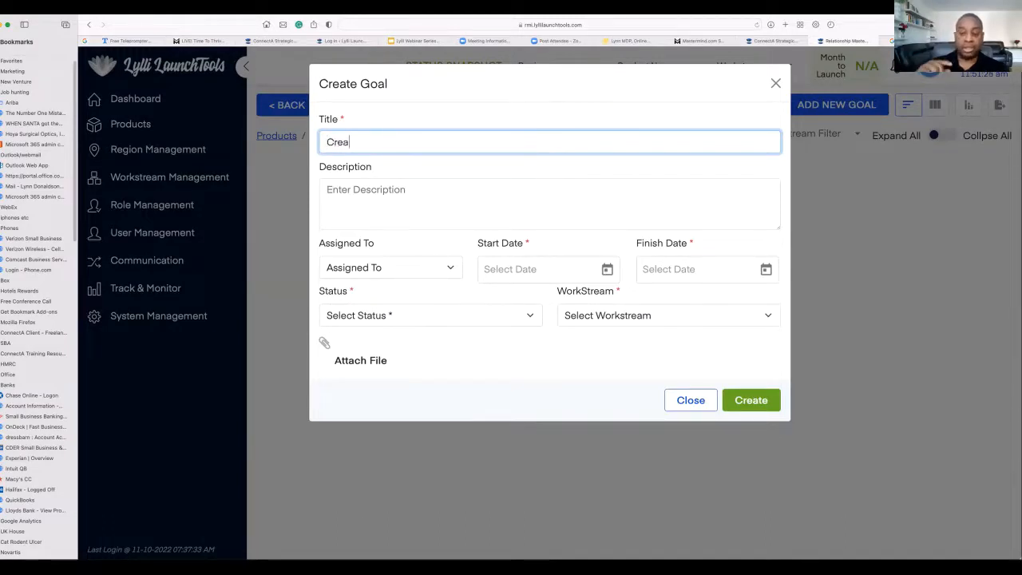
type("te ")
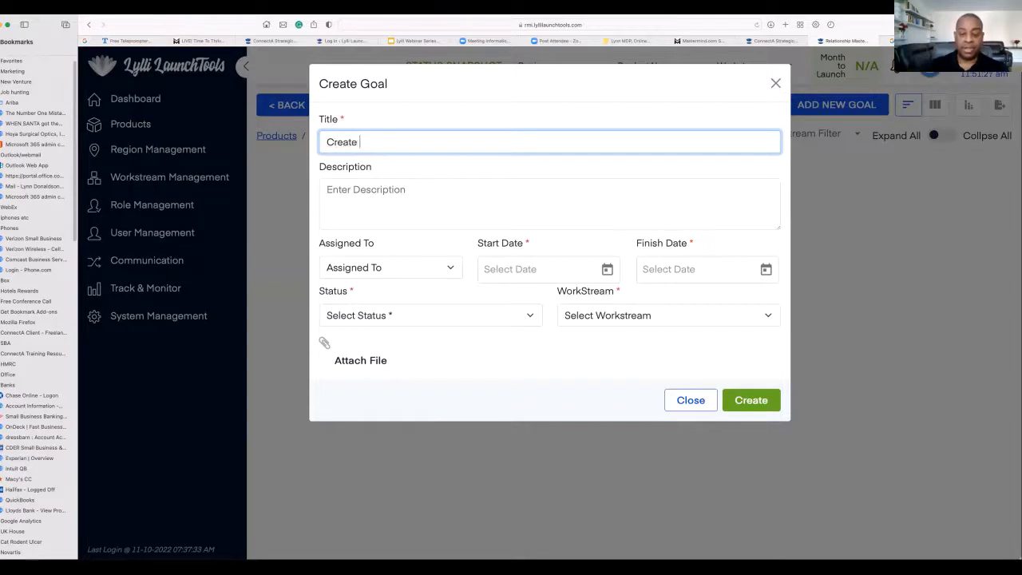
type("ourselves as a ")
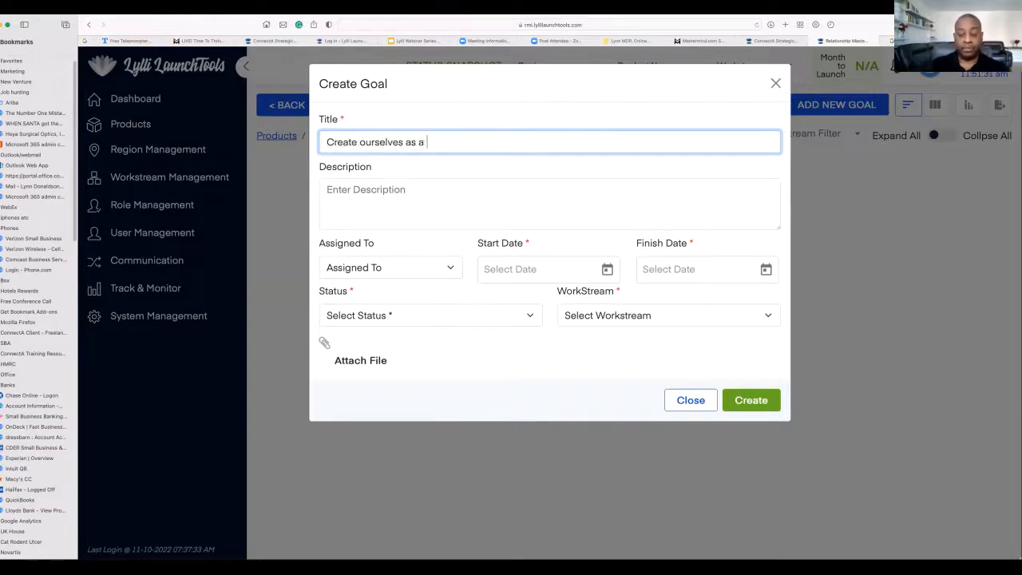
type("Educati")
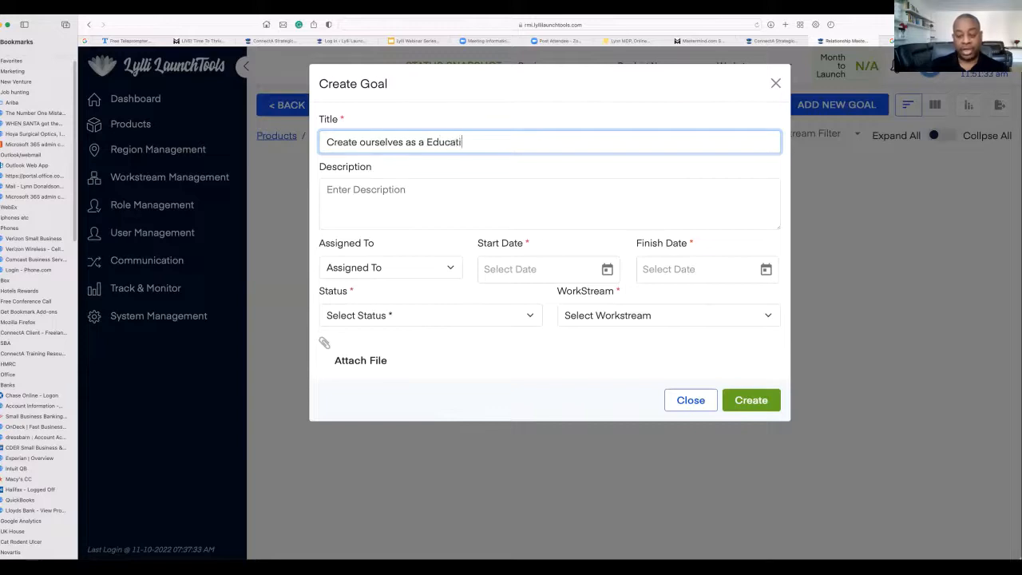
type("on & MatchM")
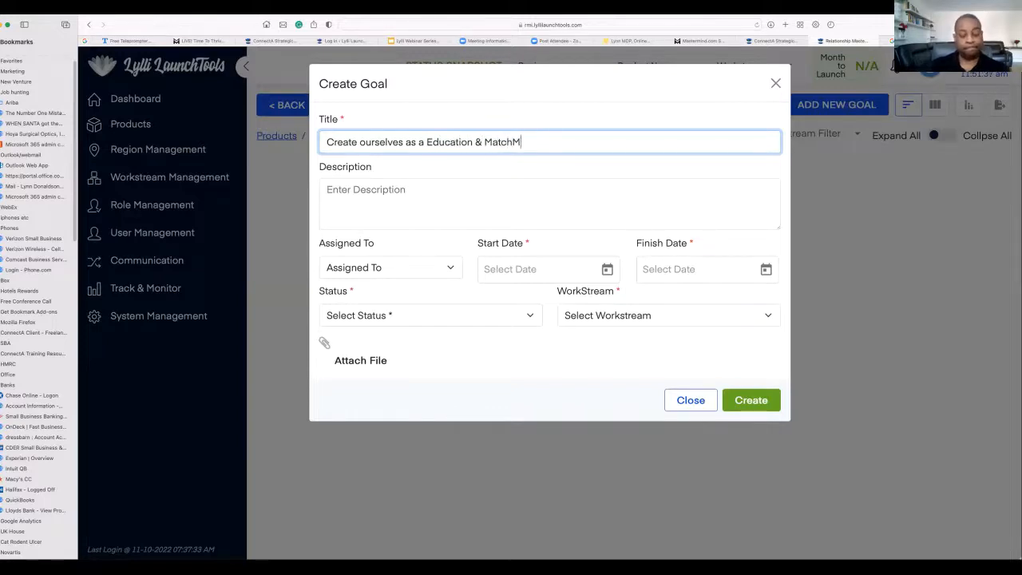
type("aking Or")
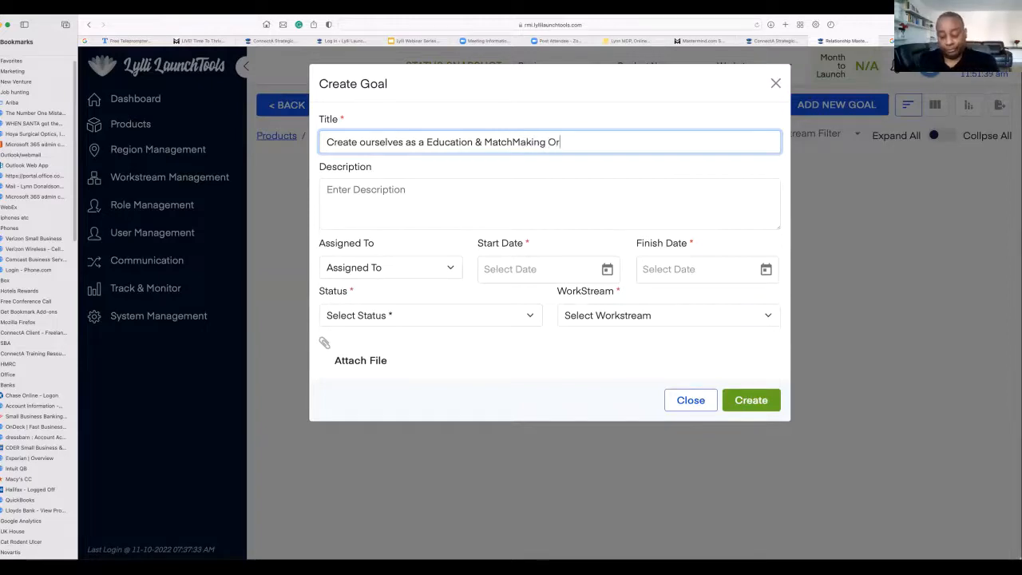
type("ganization")
- Begin the goal's description with "WE want to help people connect"
left_click(438, 192)
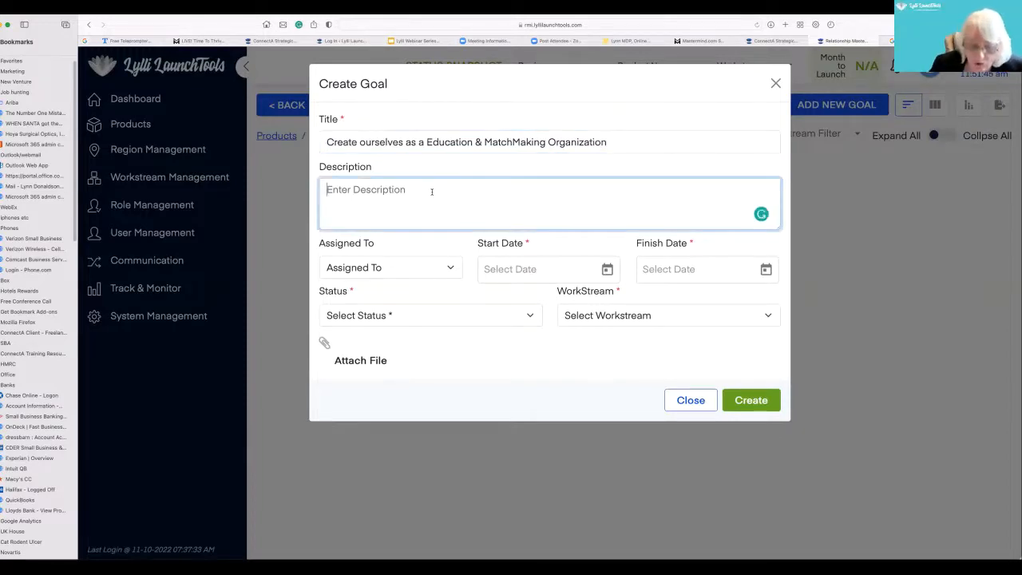
type("WE")
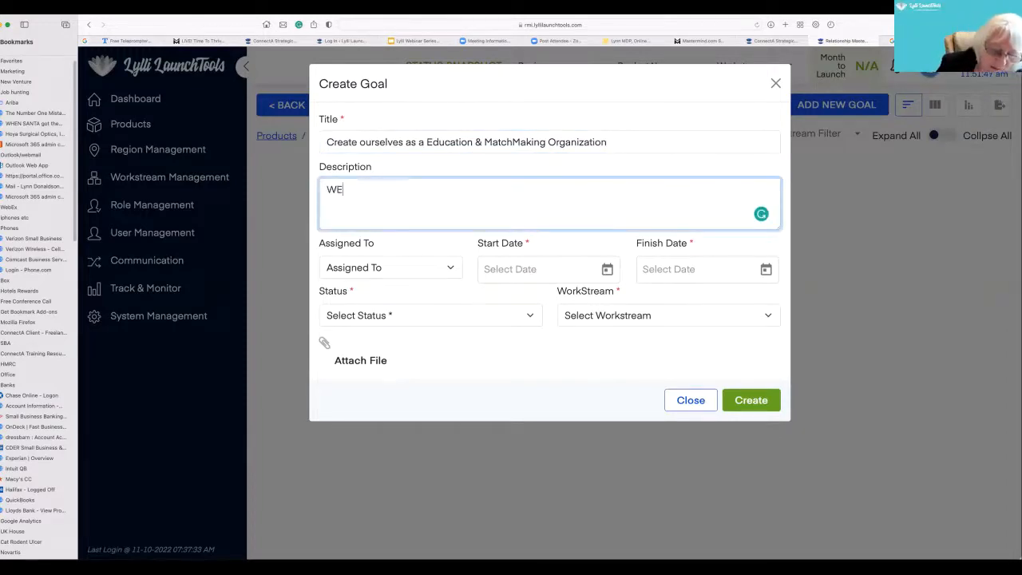
type(" want to help")
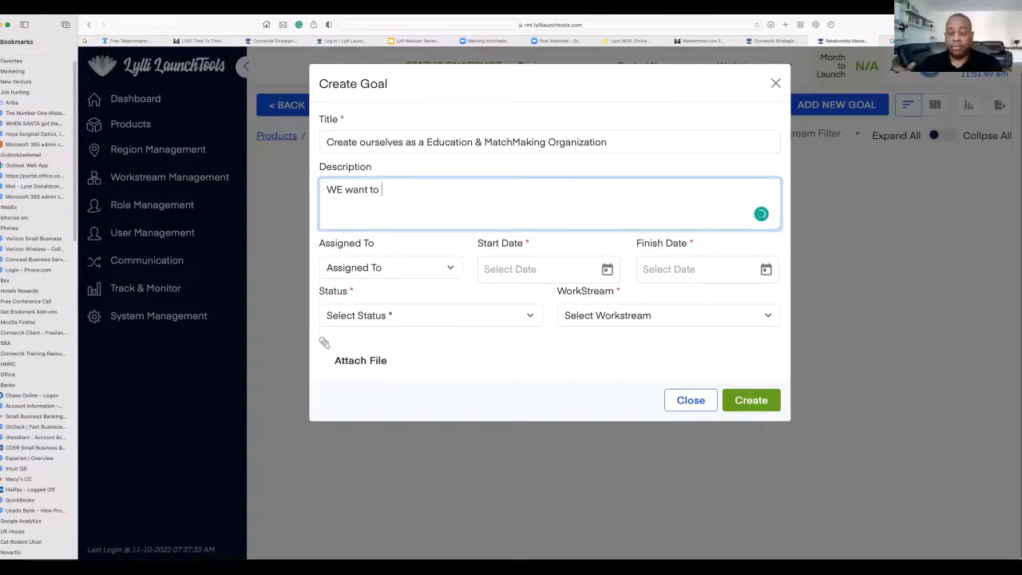
type("eople connect")
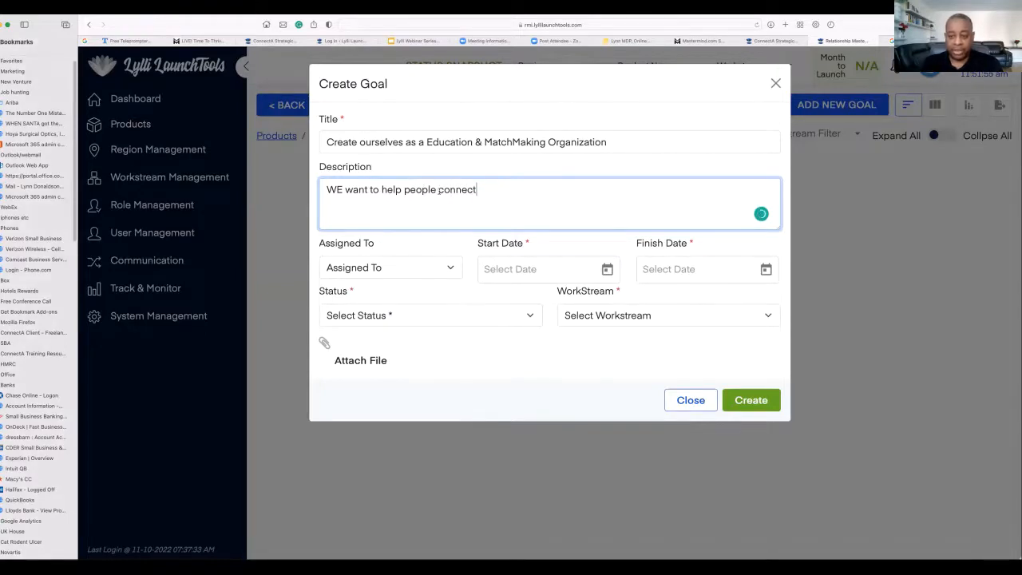
- Insert "educate people to" before "help" in the goal's description
left_click(382, 189)
type("educate po")
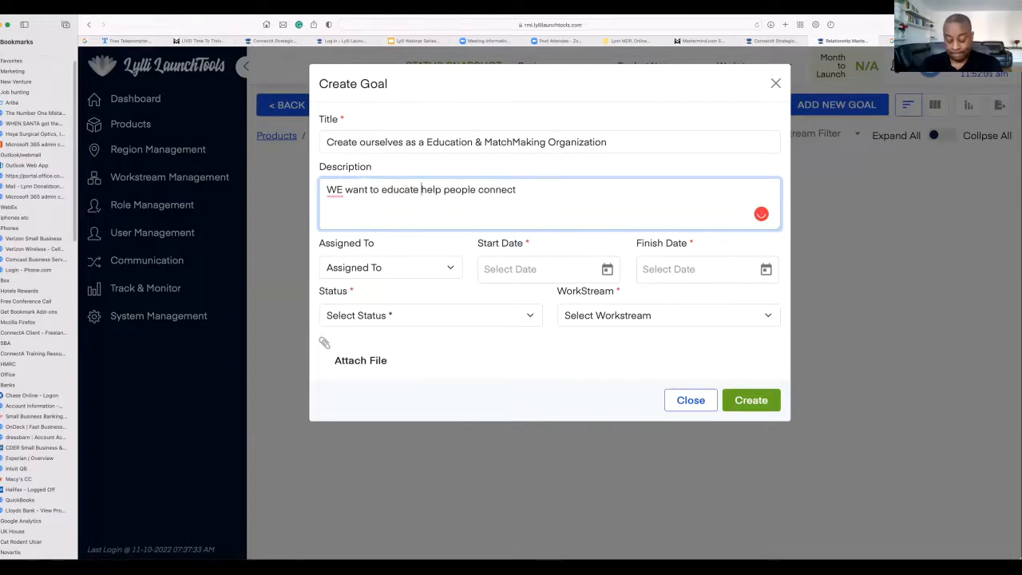
key("BackSpace")
type("eople to")
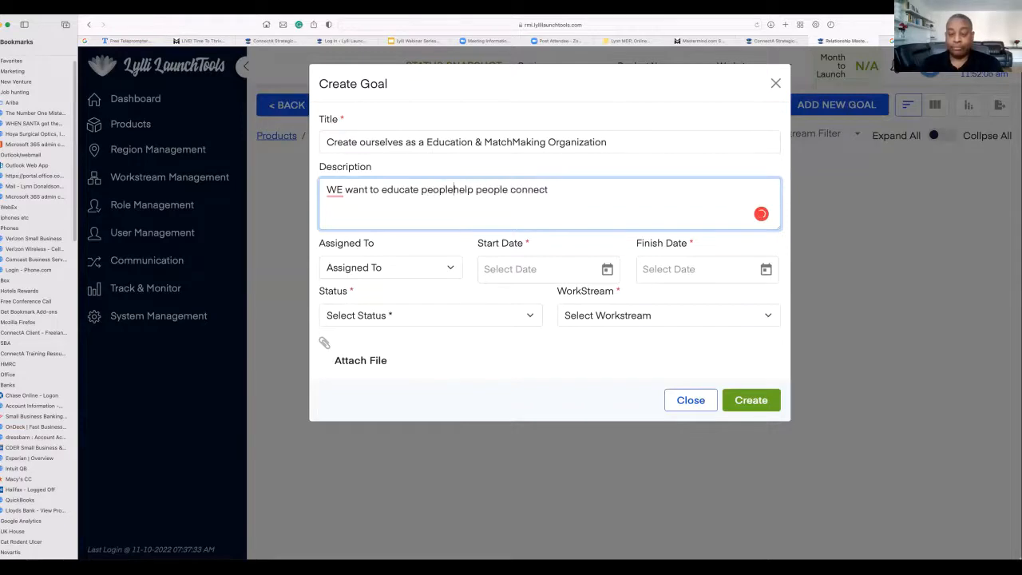
- Replace the second "people" in the description with "them" and correct the spelling of "WE" to "We"
left_click(522, 189)
key("BackSpace")
key("BackSpace")
key("BackSpace")
key("BackSpace")
key("BackSpace")
key("BackSpace")
type("them")
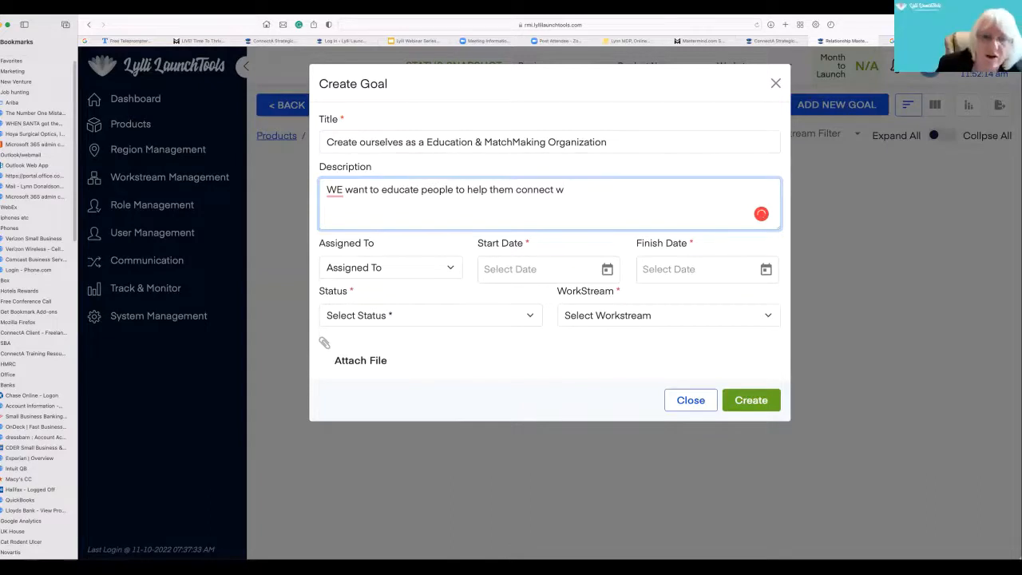
mouse_move(341, 189)
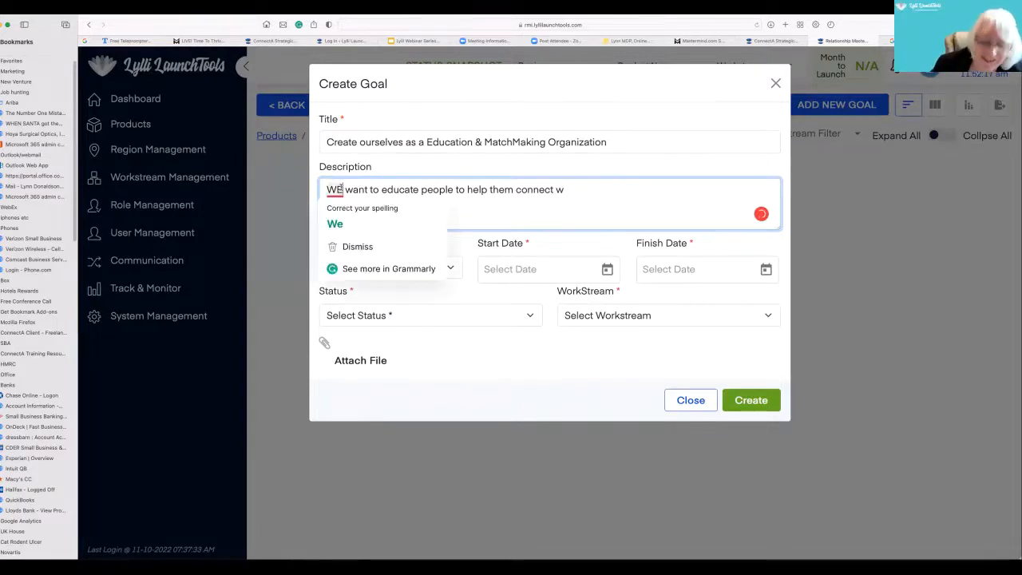
left_click(335, 224)
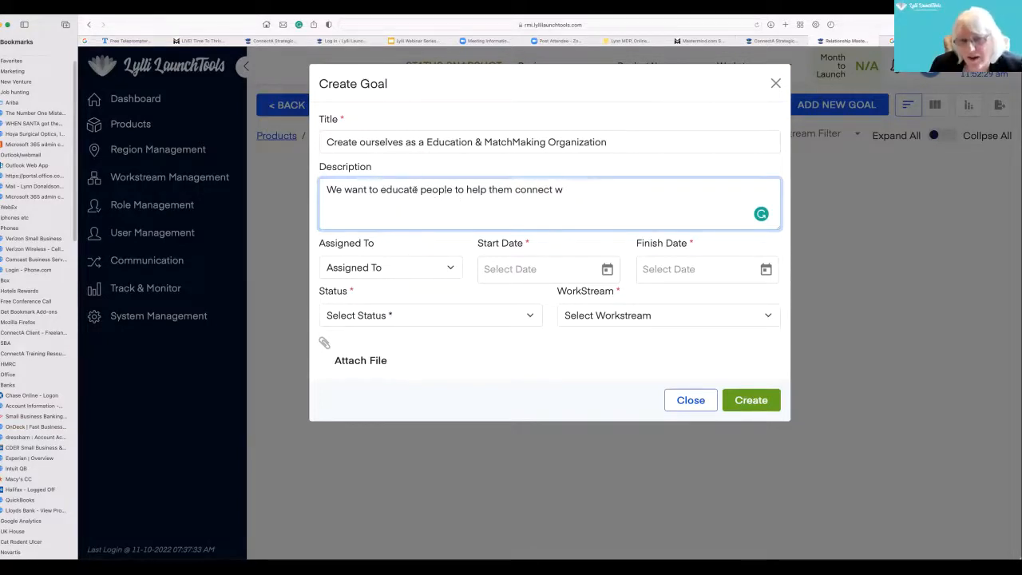
- Complete the description's ending as "with like-minded people.", accepting the suggested hyphen
type("th like minde")
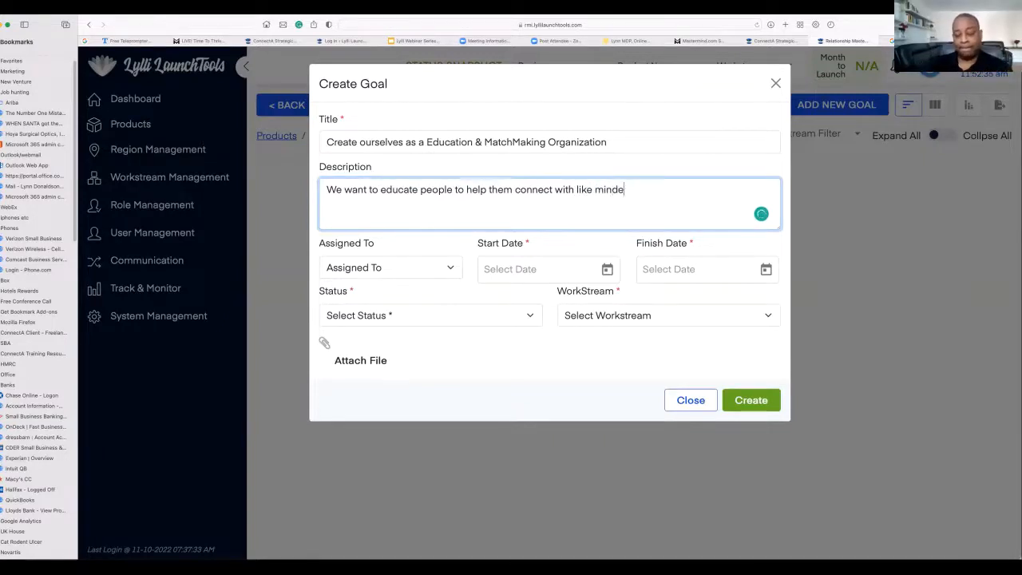
type("d people.")
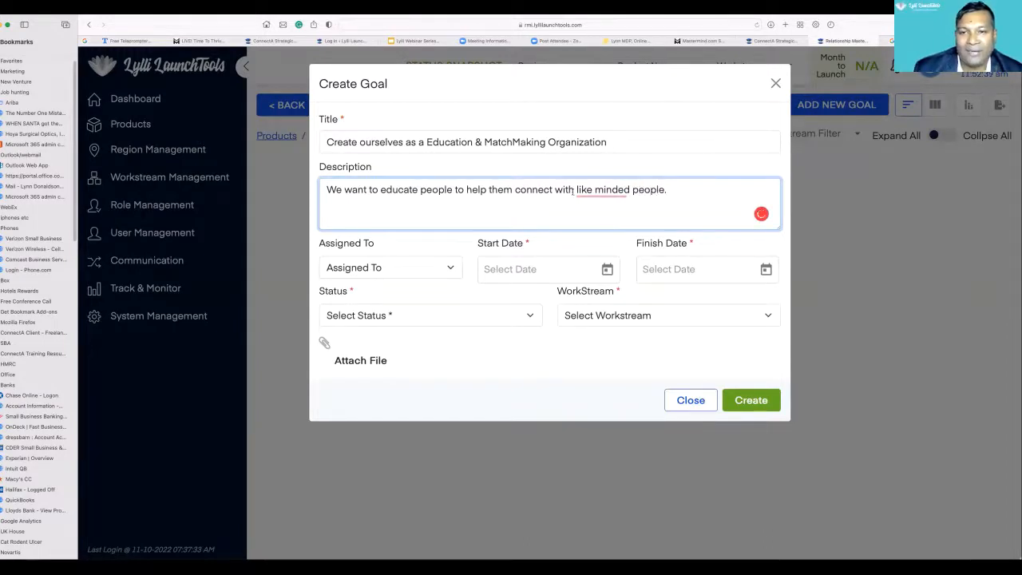
right_click(601, 194)
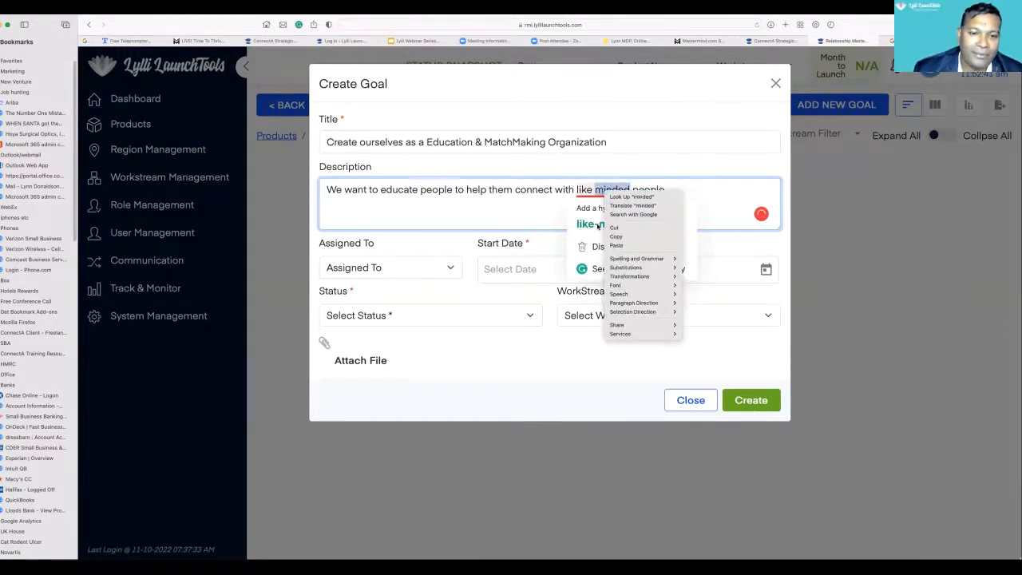
left_click(597, 226)
left_click(597, 224)
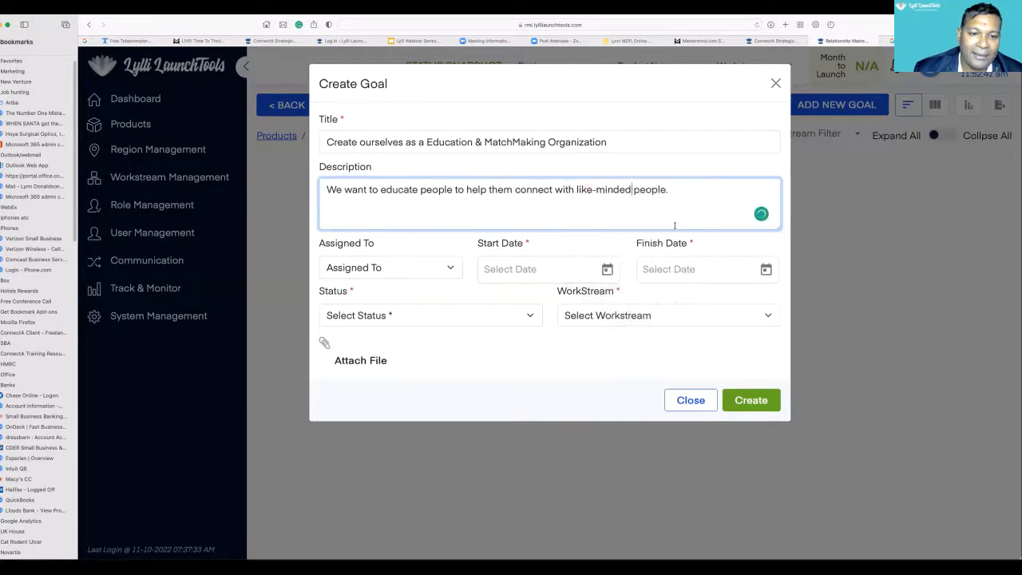
- Assign the goal to Relationship Mastery Institute and set its start date to 10/11/2022
left_click(450, 268)
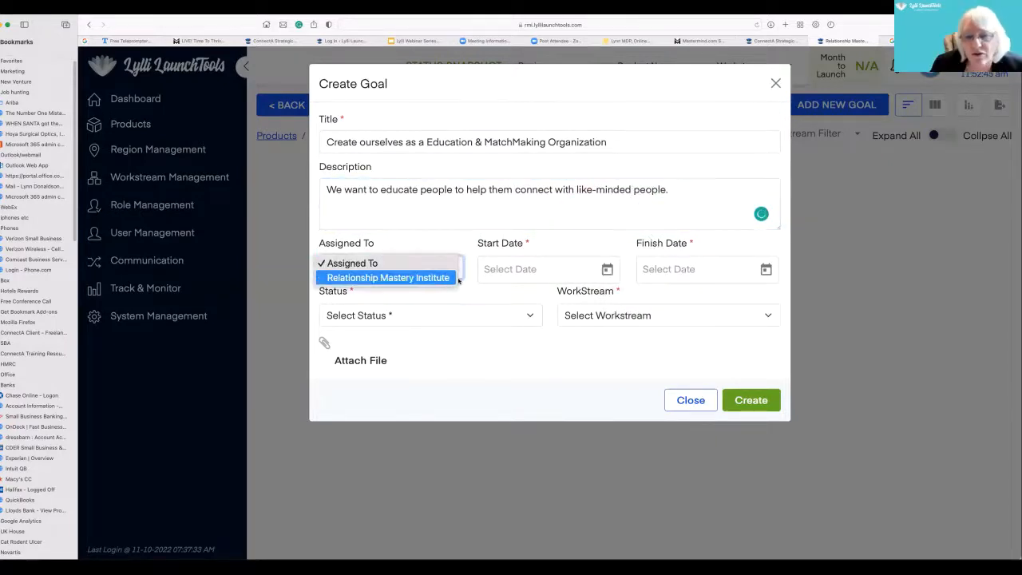
left_click(447, 277)
left_click(606, 270)
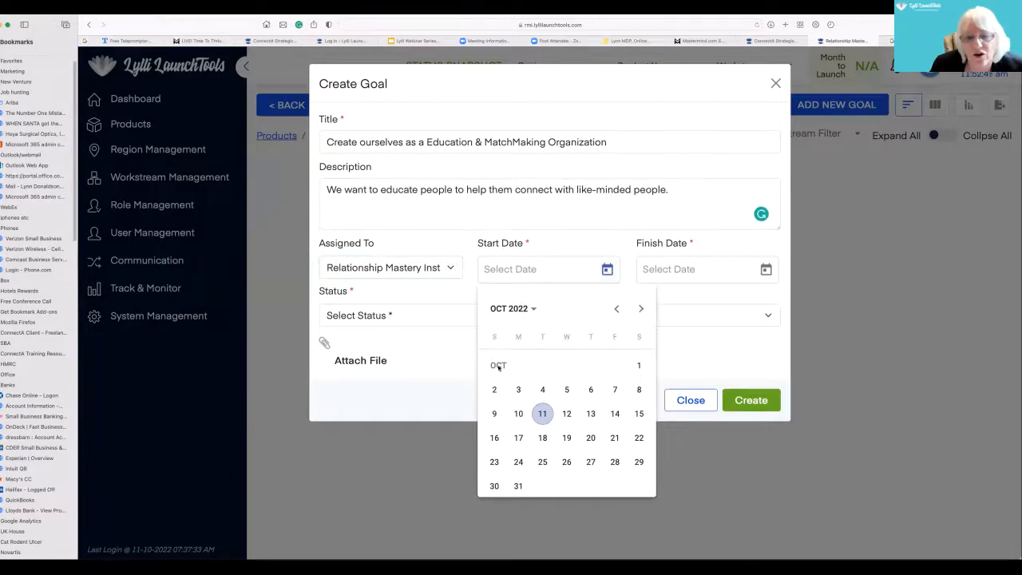
left_click(542, 411)
- Set the goal's finish date to 12/31/2032
left_click(764, 270)
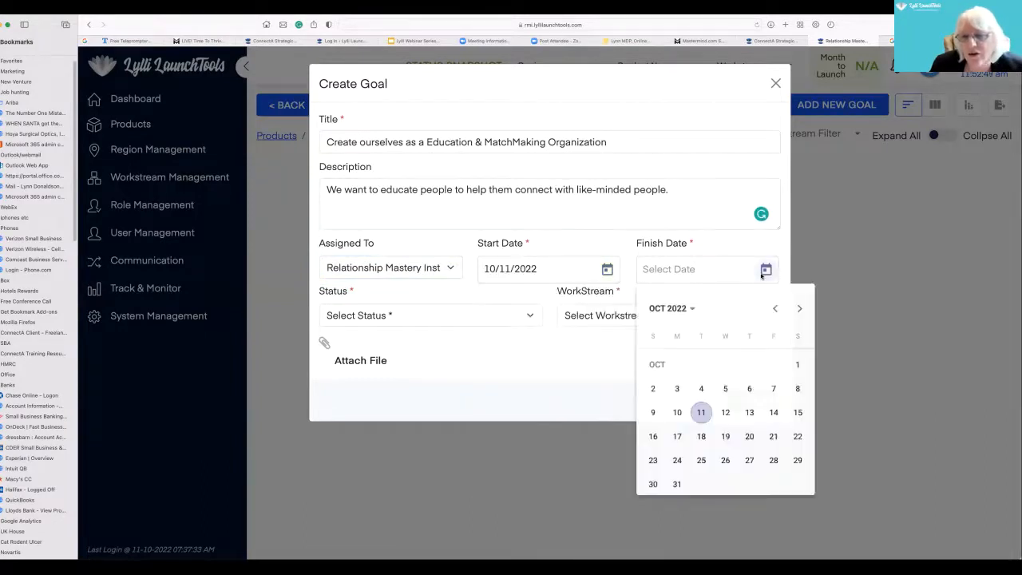
left_click(688, 311)
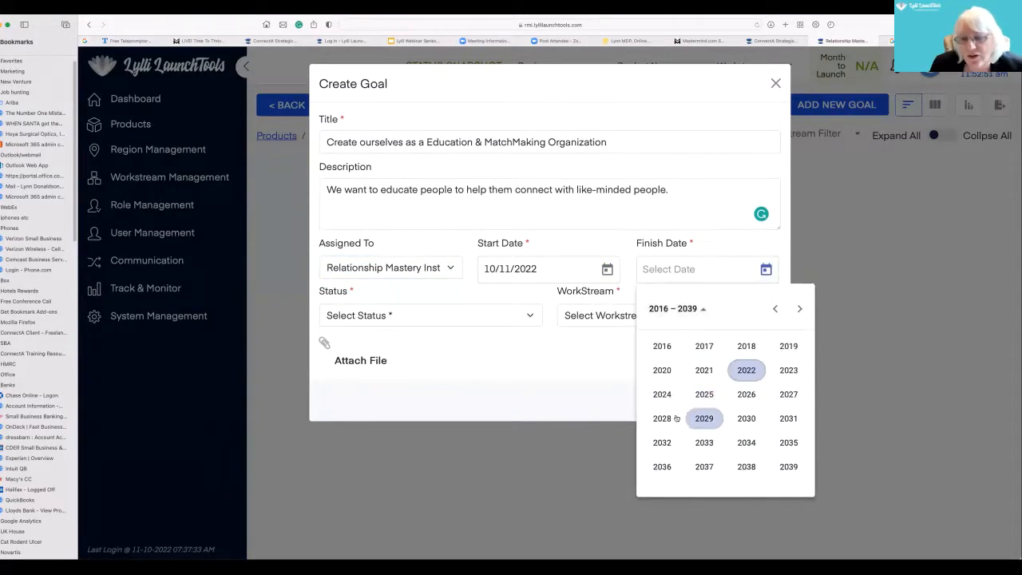
left_click(662, 442)
left_click(788, 416)
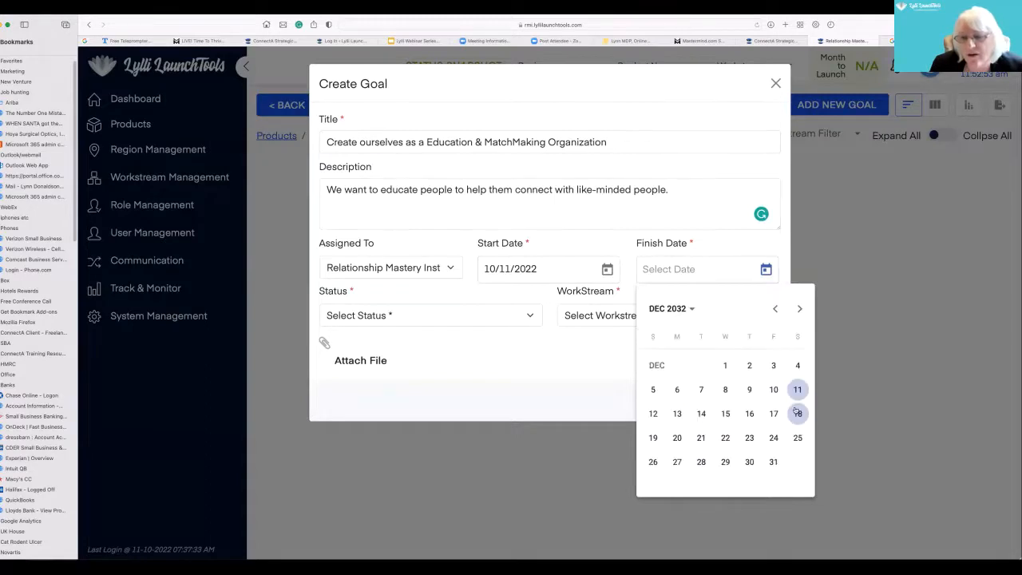
left_click(772, 461)
- Set the goal's status to Started and its workstream to Course Leaders, and create the goal
left_click(530, 315)
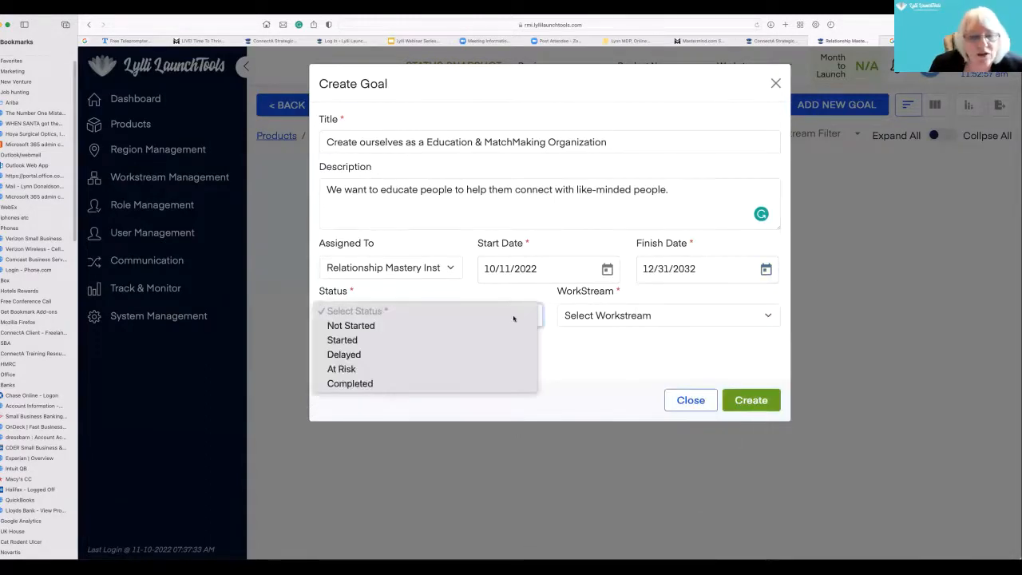
left_click(464, 338)
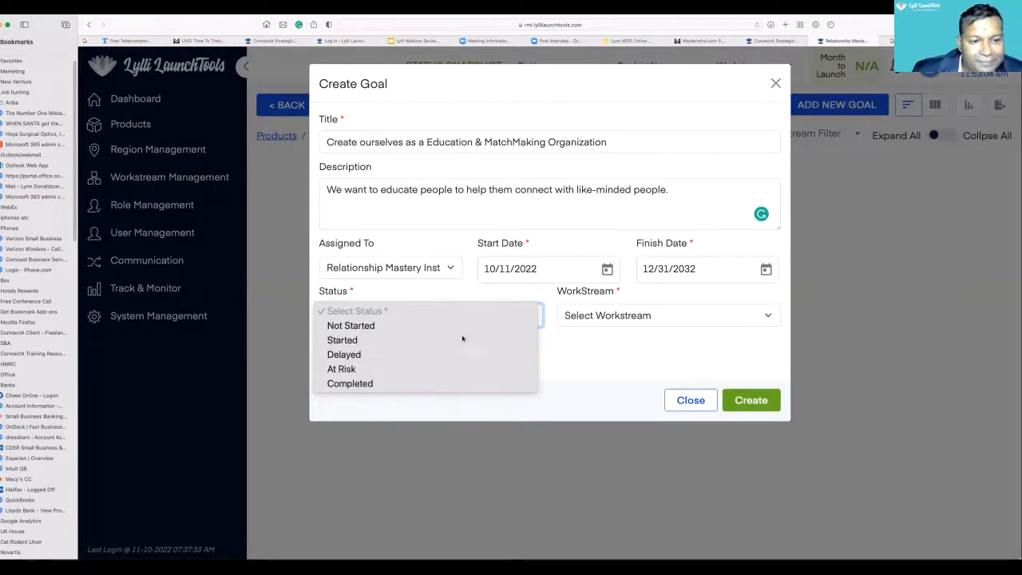
left_click(764, 314)
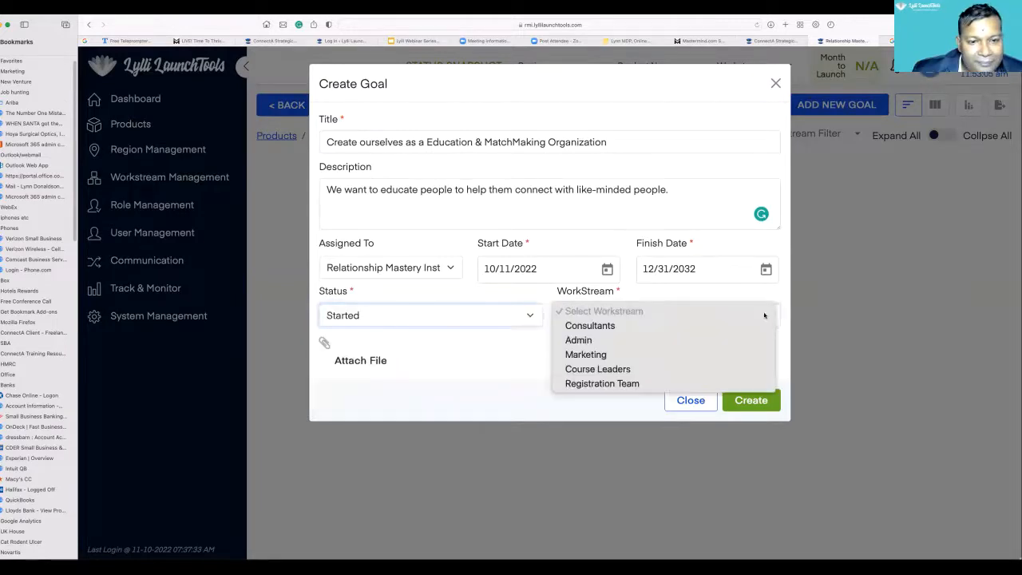
left_click(667, 372)
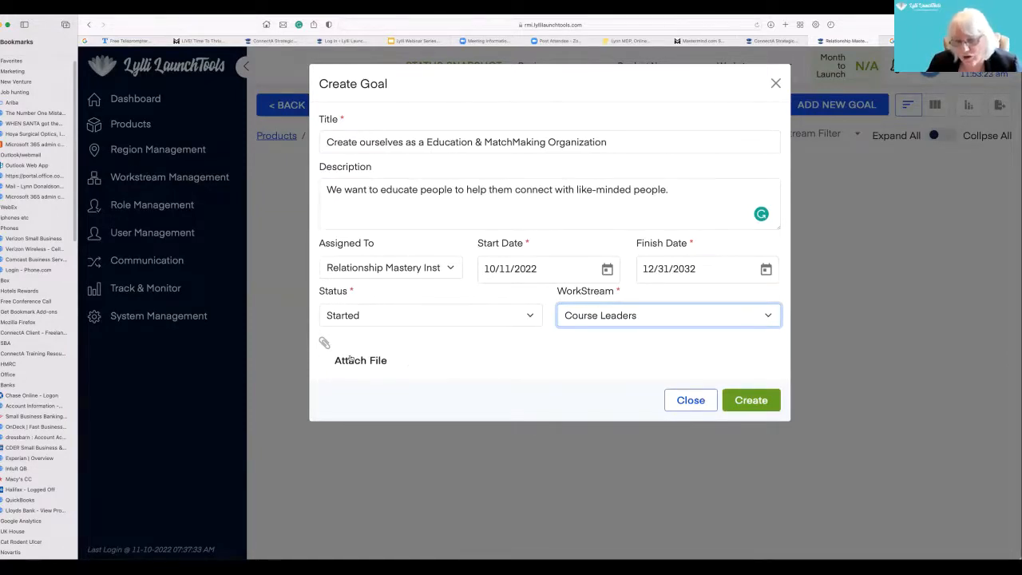
left_click(751, 404)
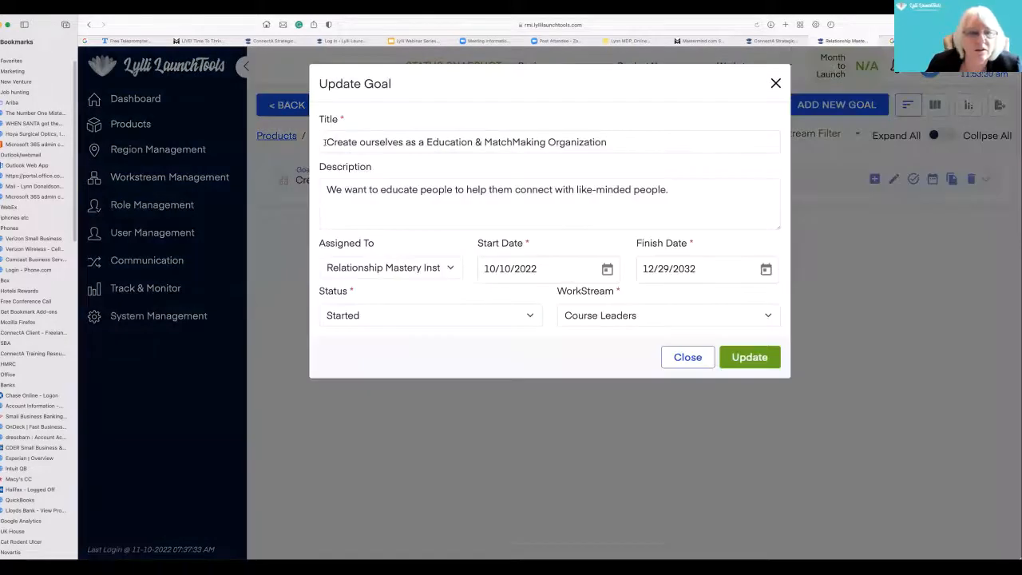
- Prefix the goal's title with "G1." and save the updated goal
left_click(324, 142)
type("G1")
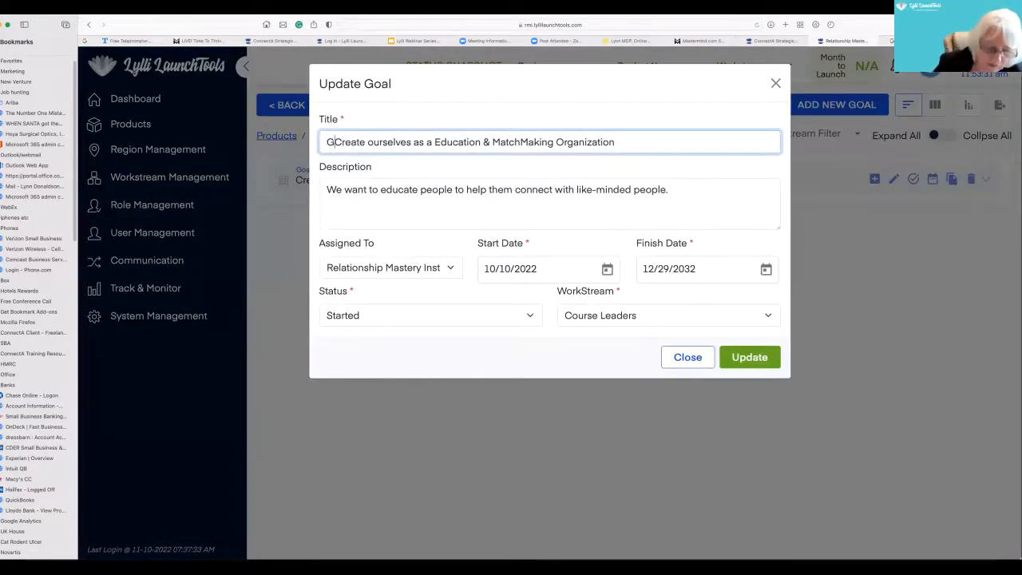
type(".")
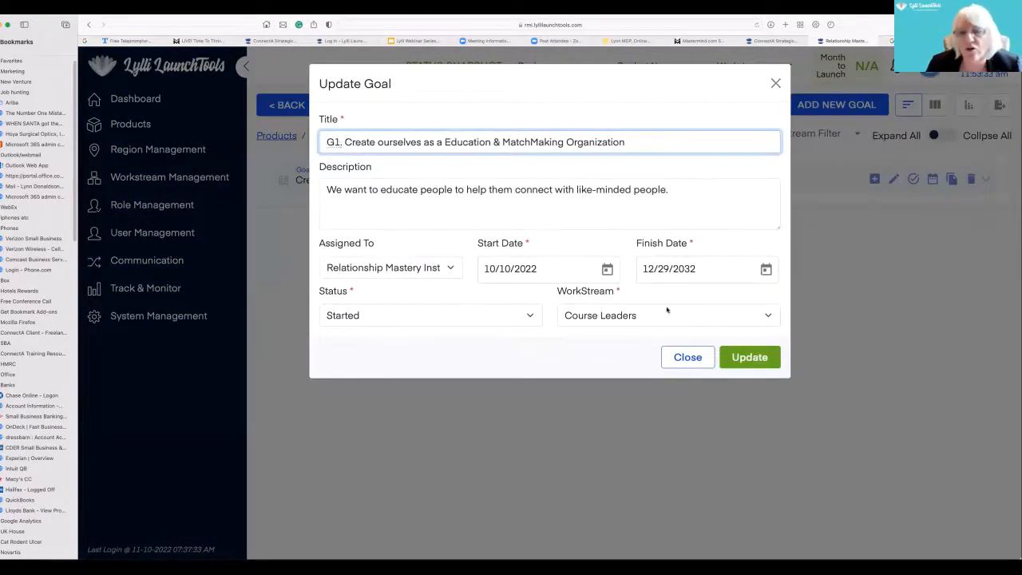
left_click(748, 357)
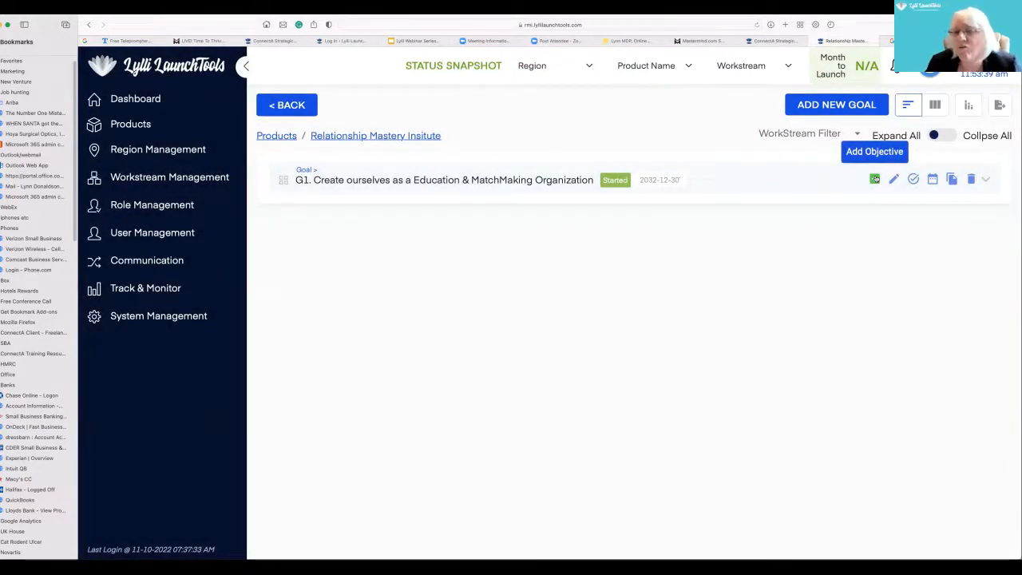
- Add an objective under goal G1 and begin its title with "G1. O1."
left_click(874, 179)
left_click(376, 142)
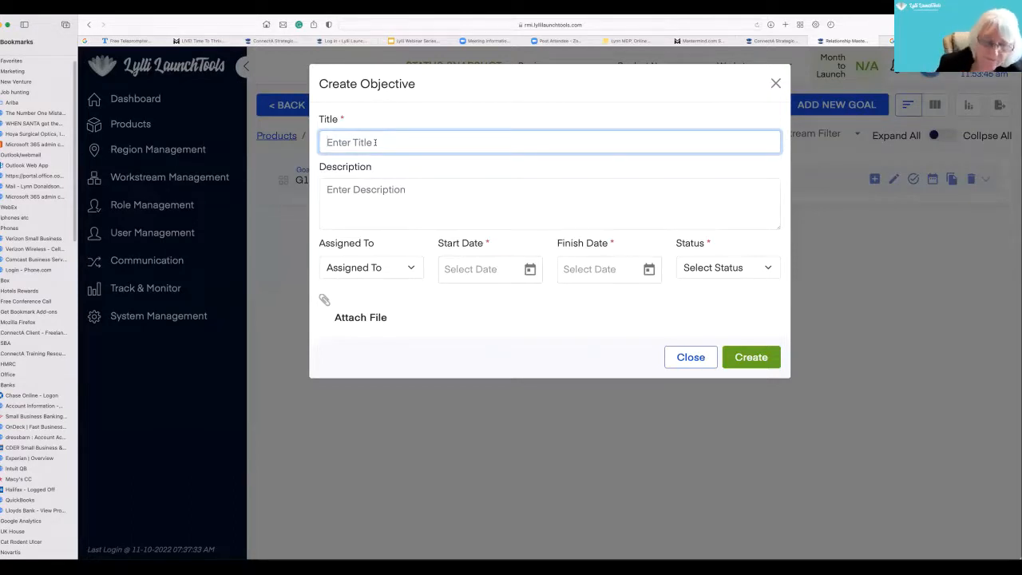
type("G1")
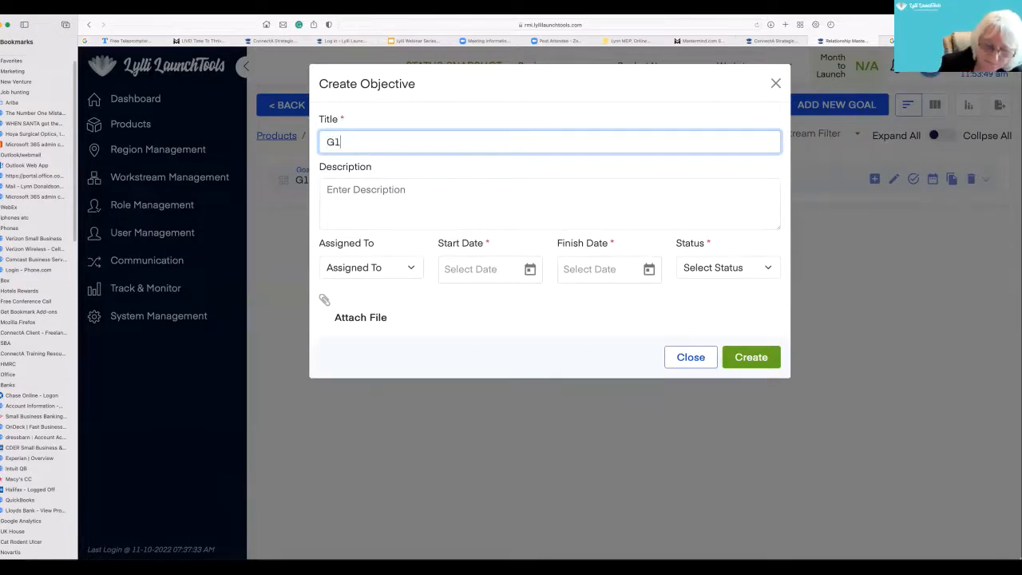
type(". O1. ")
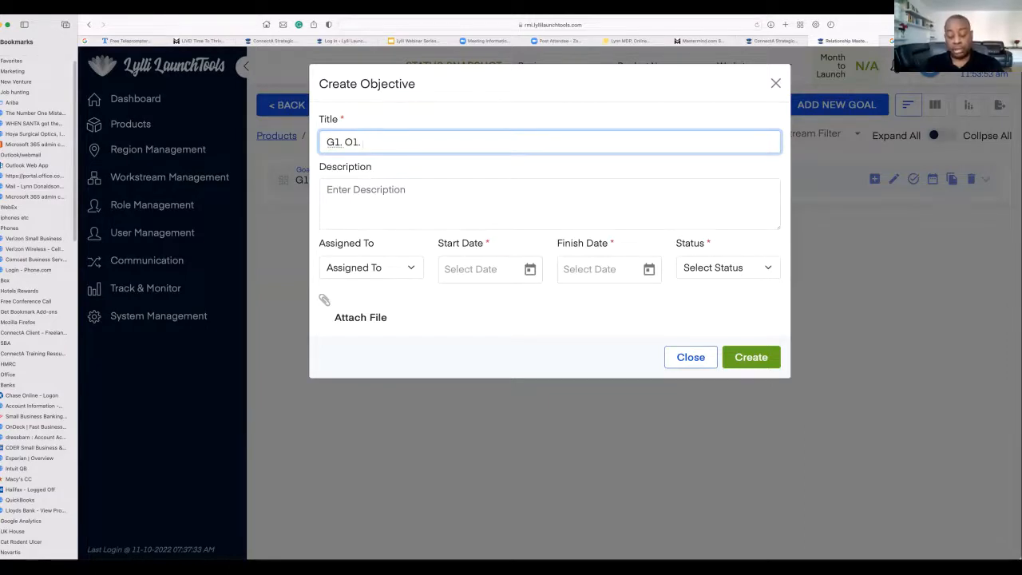
type("Build ")
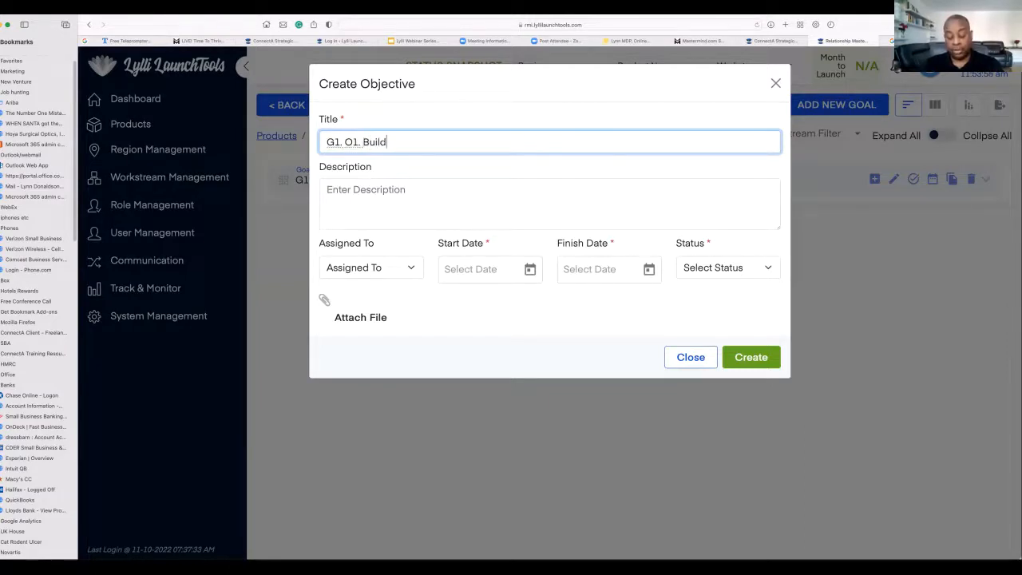
type("Recognition for the need for")
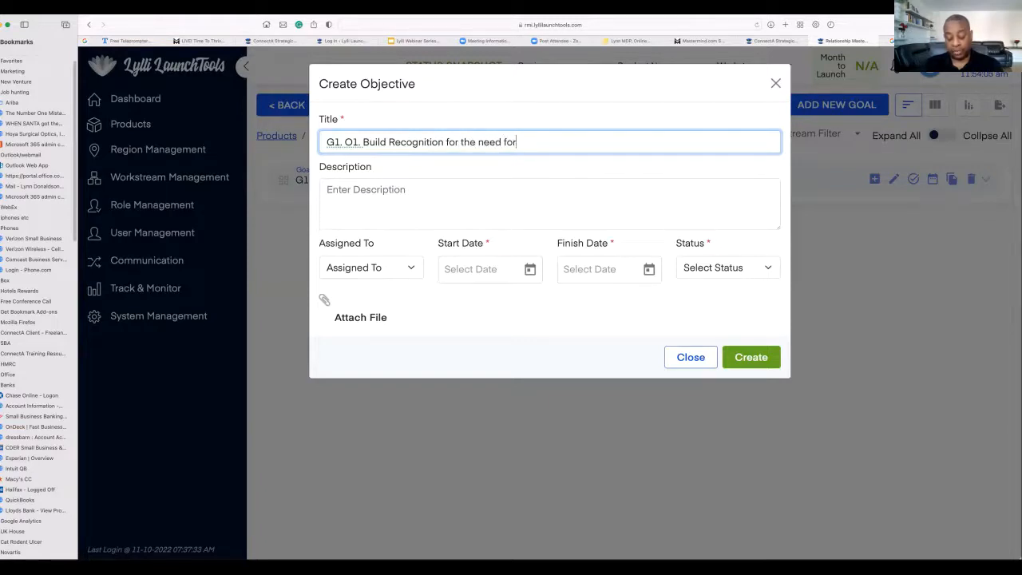
type(" relat")
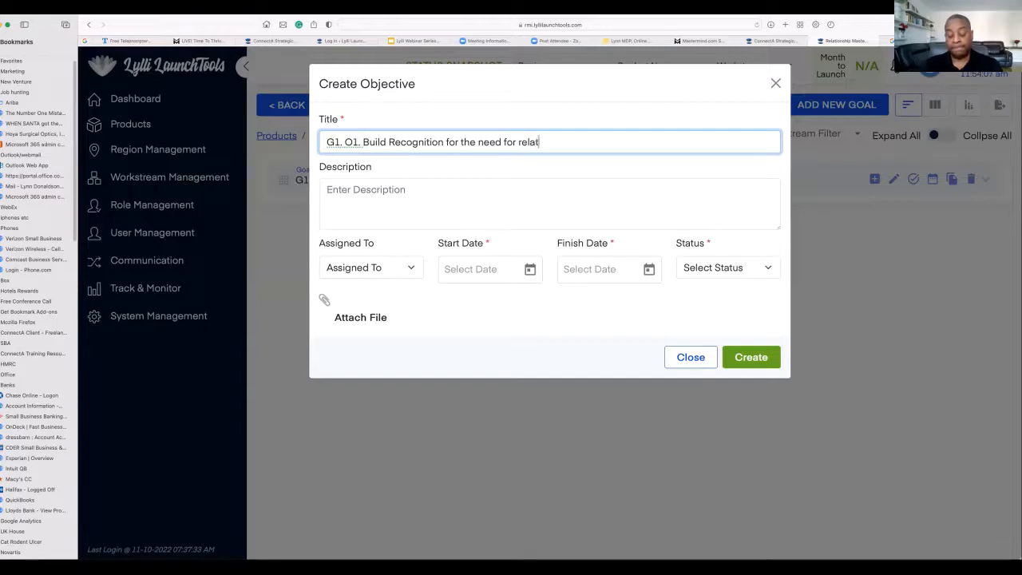
type("ionship ")
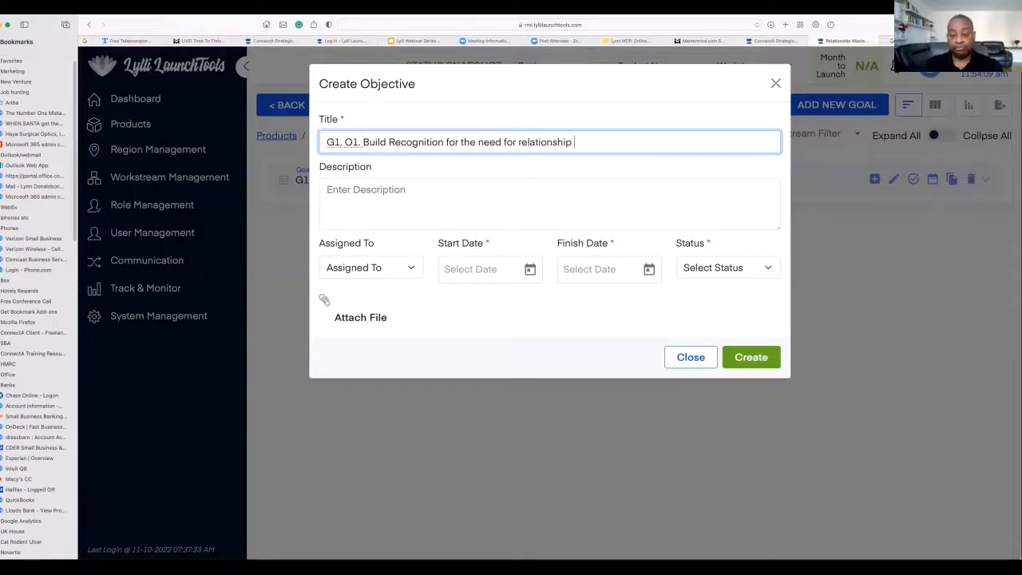
type("Educatio")
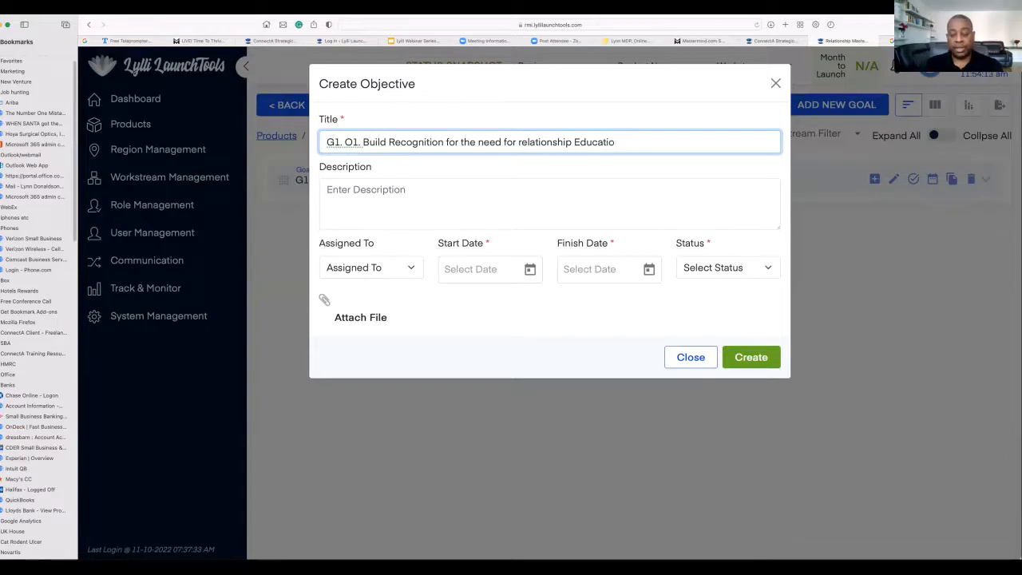
type("pon")
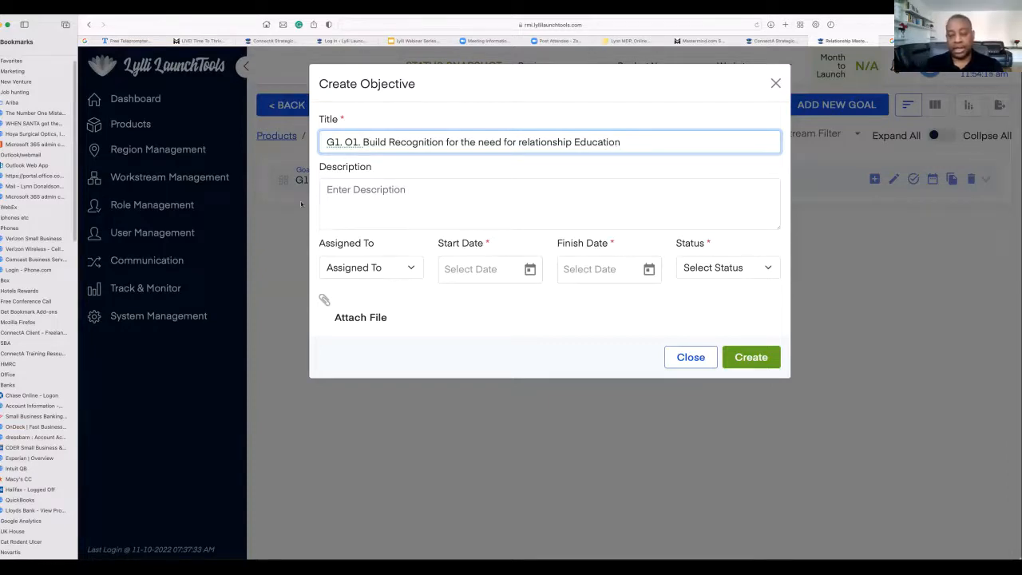
- Change the last word of the objective's title to lowercase "education"
left_click(338, 197)
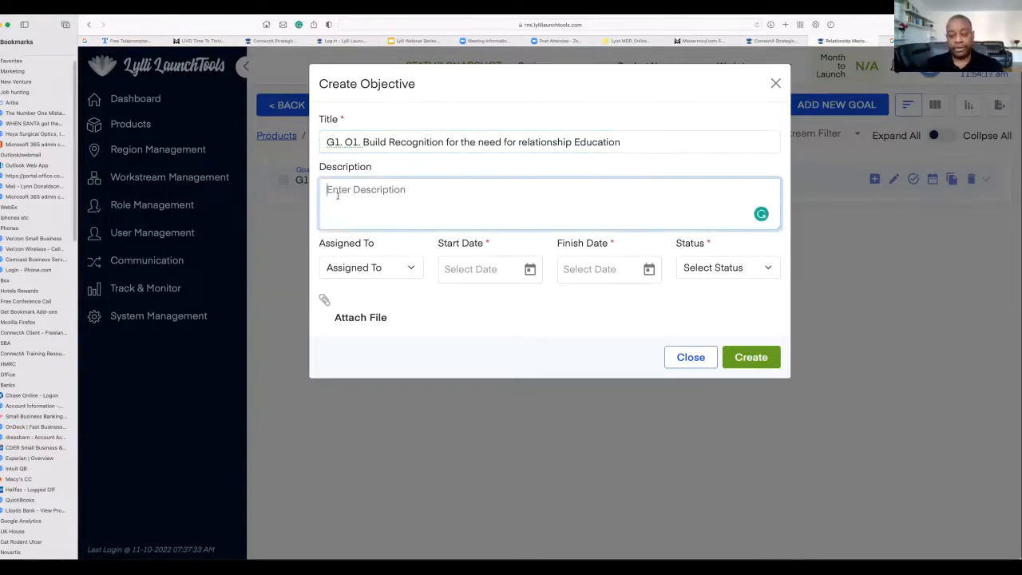
left_click(575, 142)
key("BackSpace")
type("e")
left_click(470, 186)
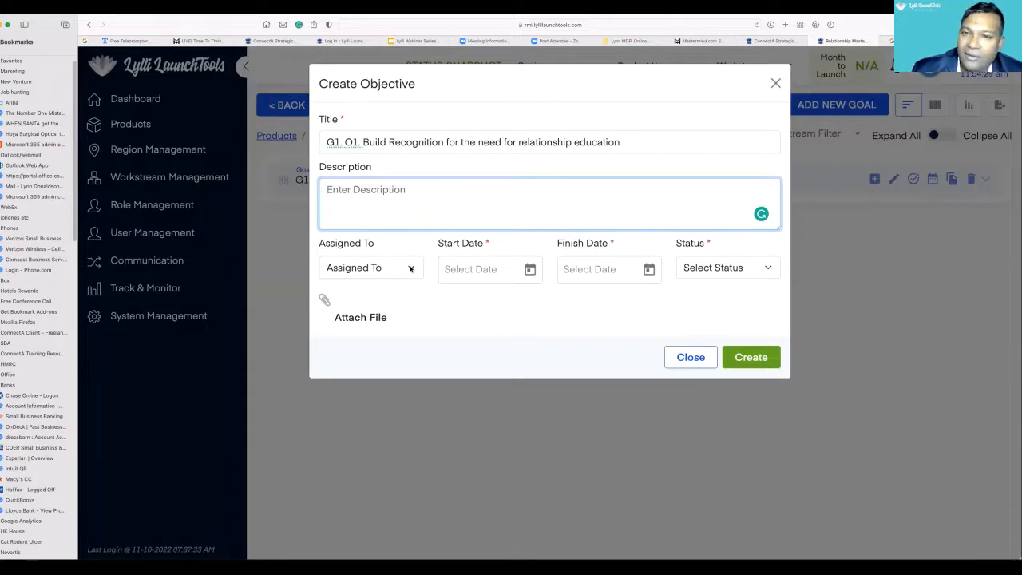
- Assign the objective to Relationship Mastery Institute and set its start date to 10/11/2022
left_click(411, 269)
left_click(410, 269)
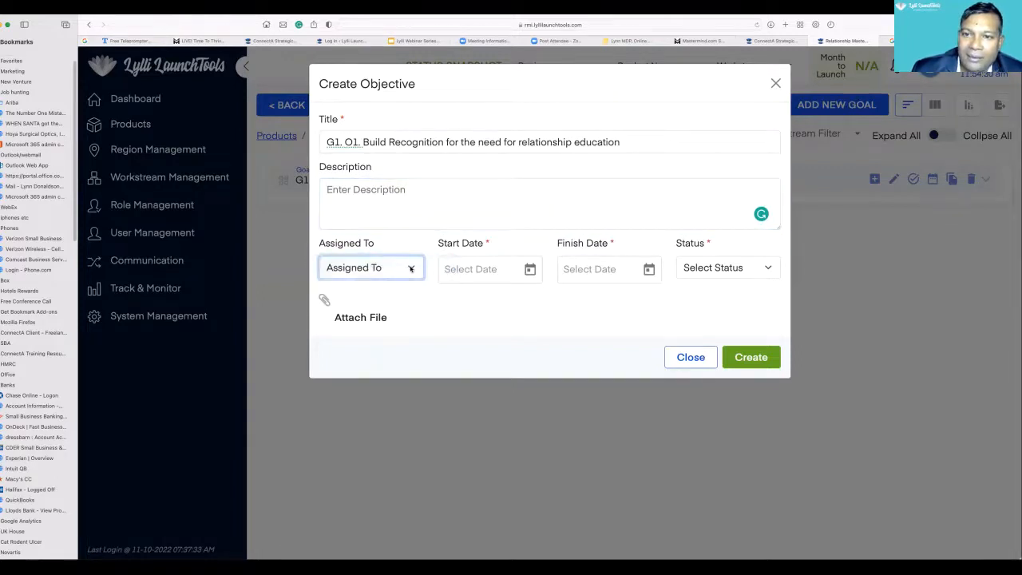
left_click(411, 269)
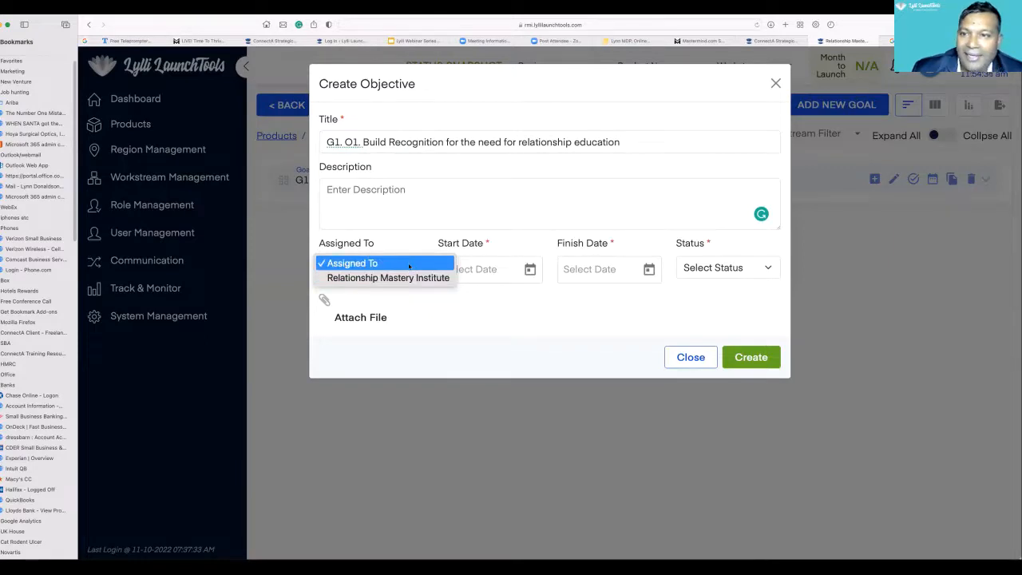
left_click(409, 277)
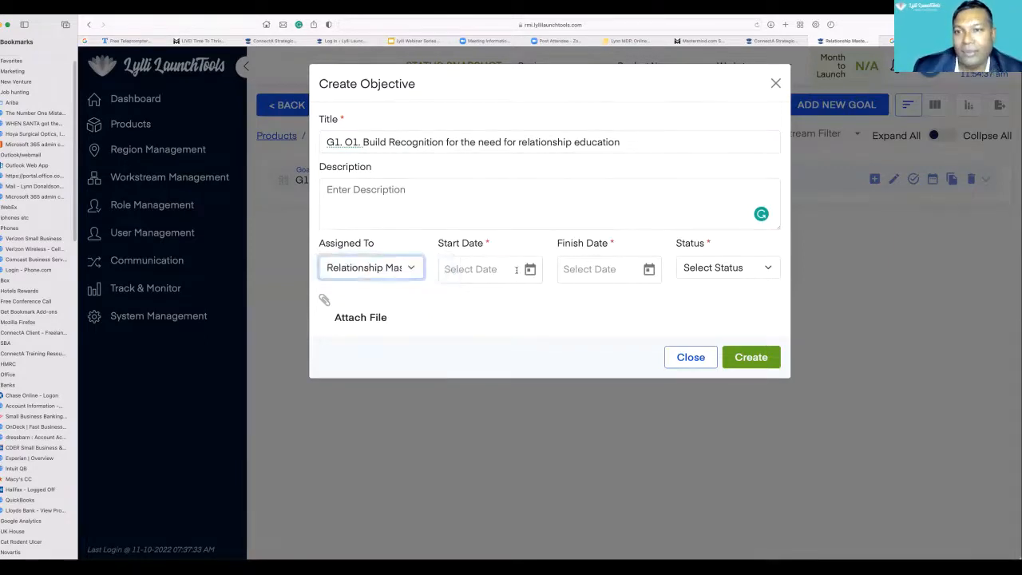
left_click(529, 269)
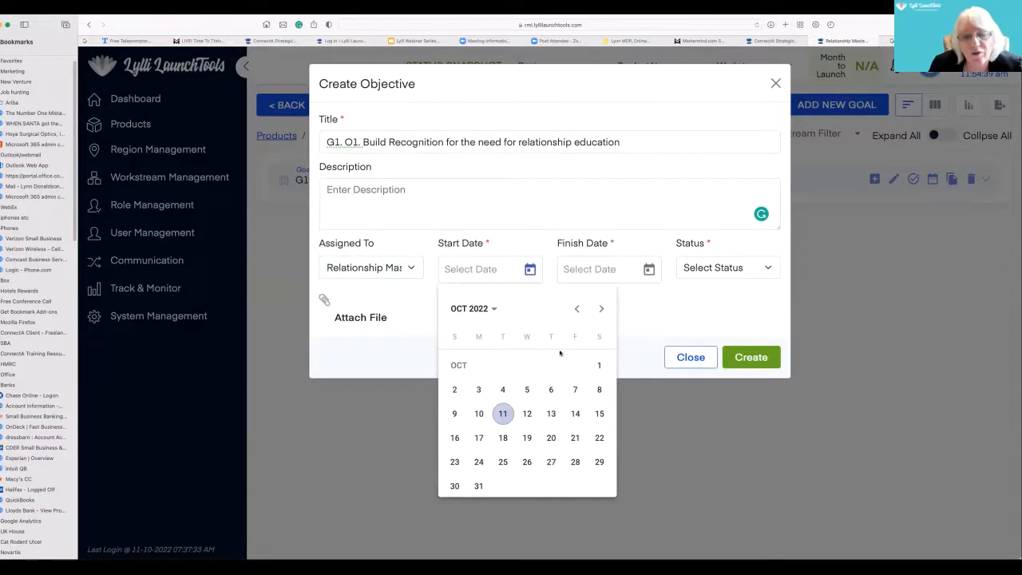
left_click(503, 412)
- Set the objective's finish date to 12/31/2032 and its status to Started
left_click(649, 269)
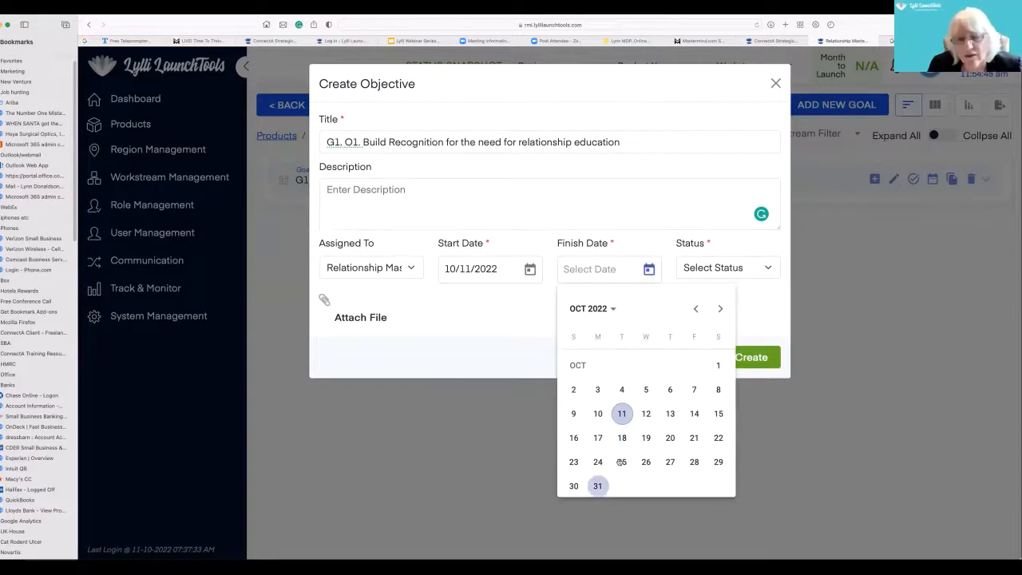
left_click(611, 308)
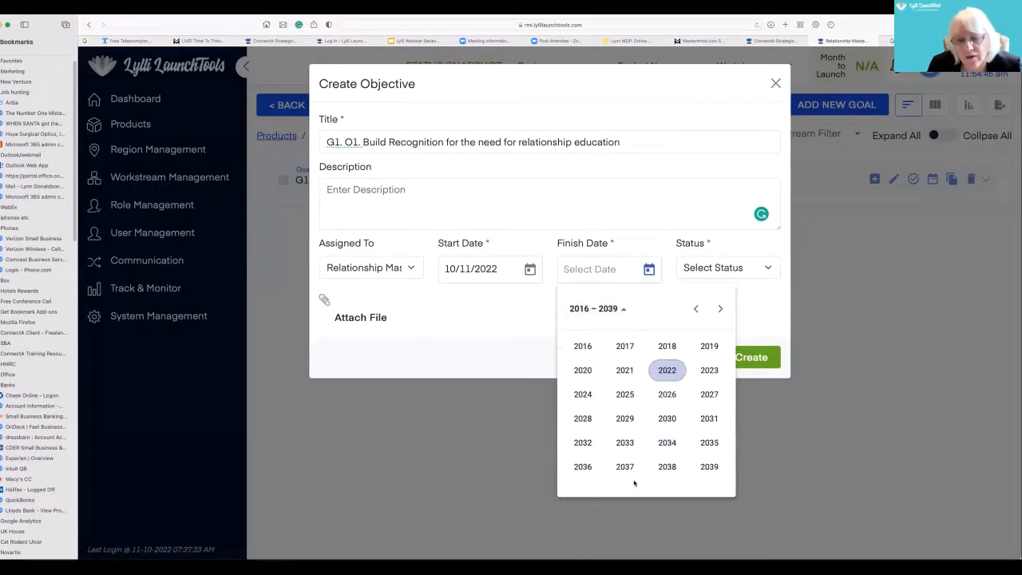
left_click(582, 442)
left_click(709, 418)
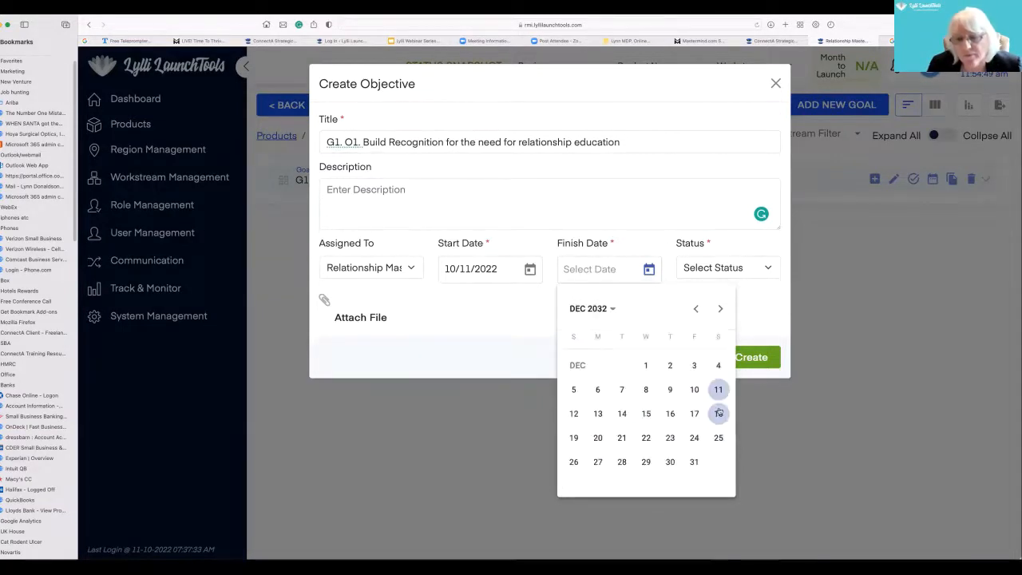
left_click(693, 461)
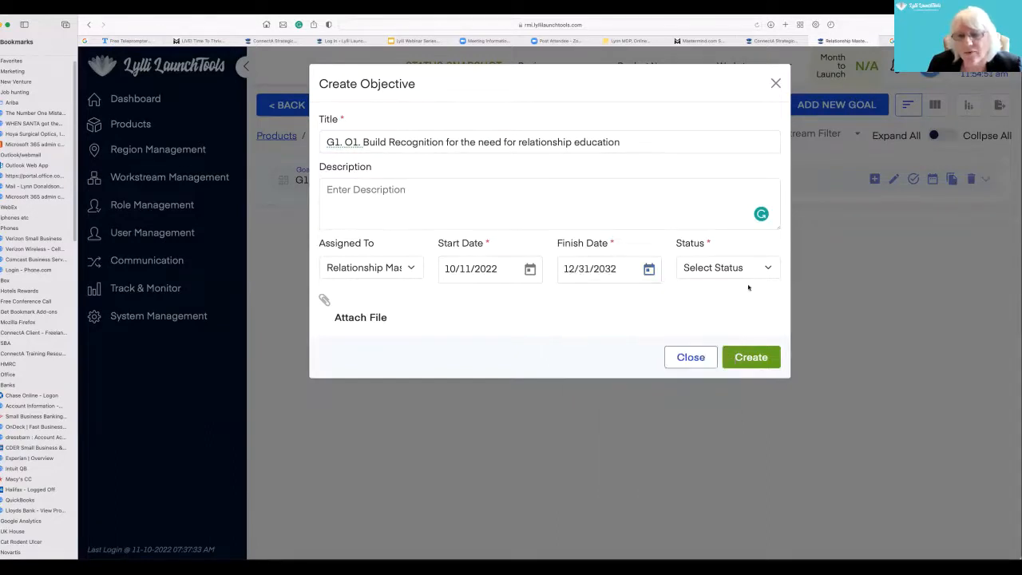
left_click(767, 267)
left_click(738, 290)
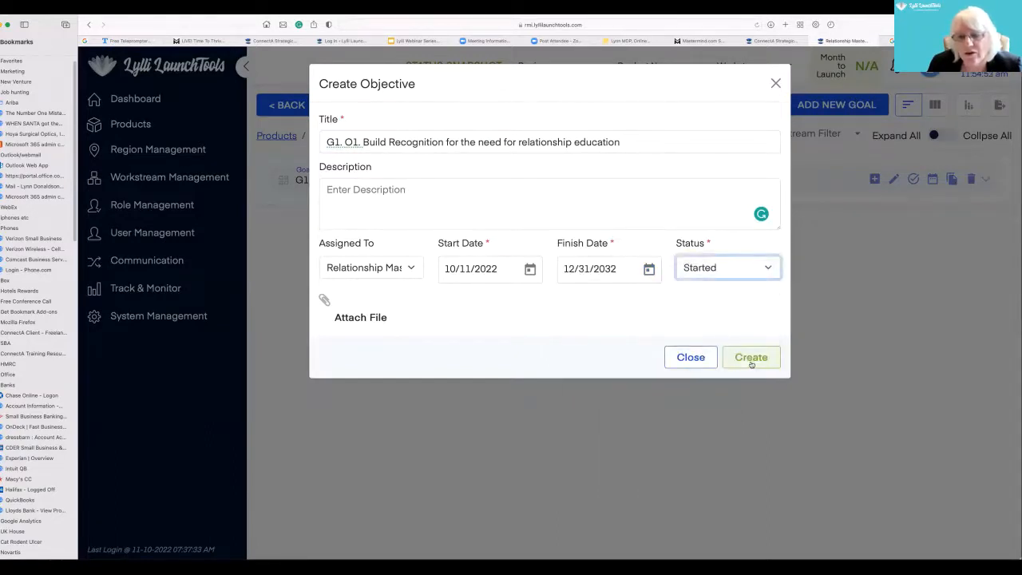
- Copy the title wording after "G1. O1." into the objective's description and create the objective
left_click_drag(628, 142, 363, 142)
right_click(391, 141)
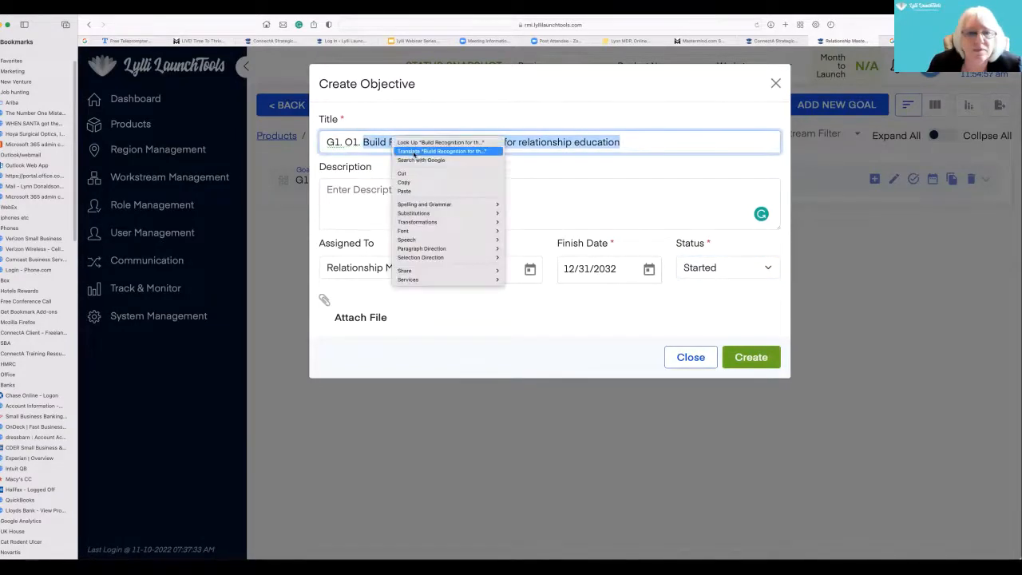
left_click(407, 182)
left_click(329, 189)
right_click(329, 189)
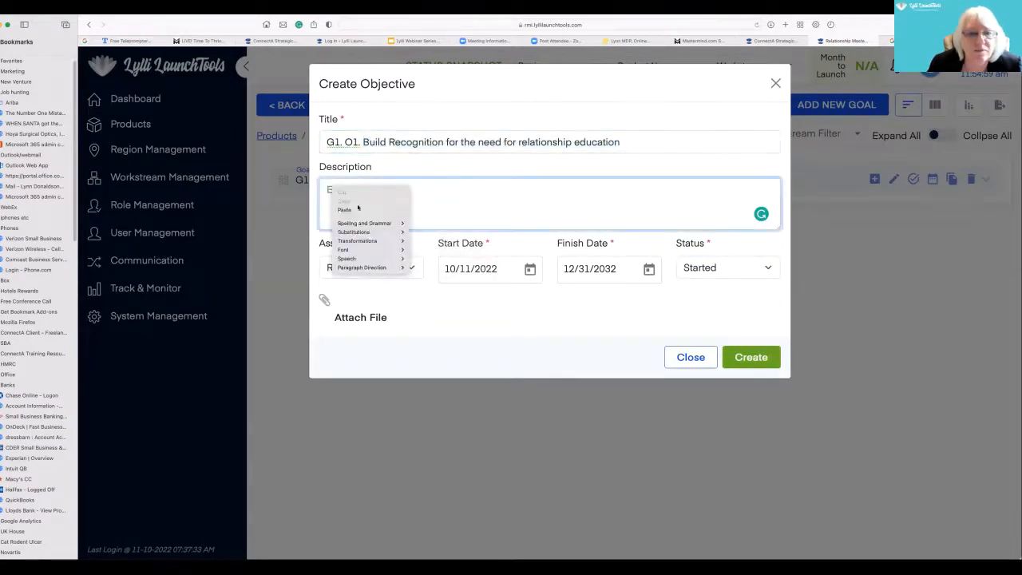
left_click(367, 212)
left_click(754, 358)
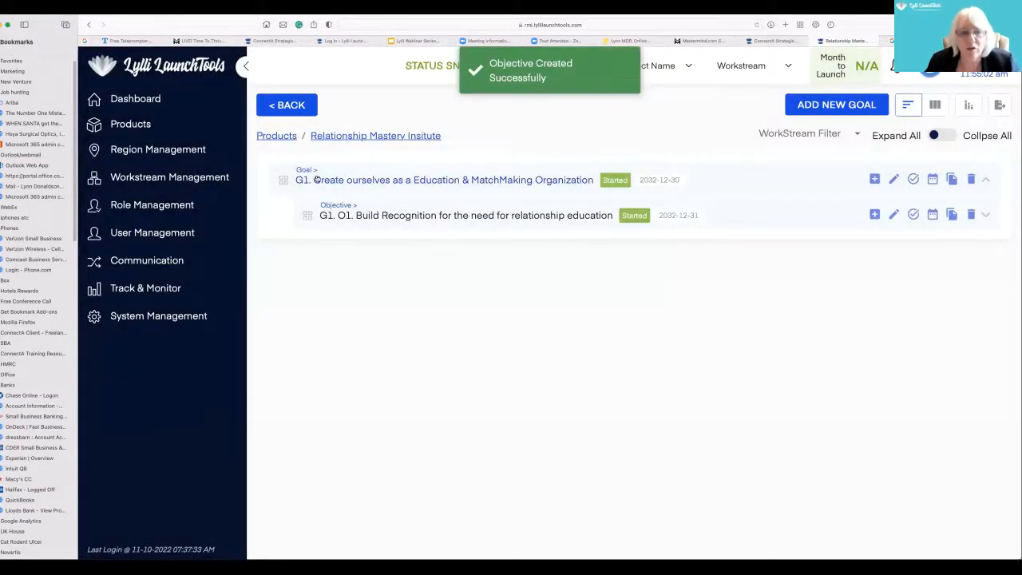
- Add a strategy under objective O1 and title it "G1. O1. S1 Effective Branding and Marketing Comminication"
left_click(874, 214)
left_click(347, 142)
type("G")
type(". ")
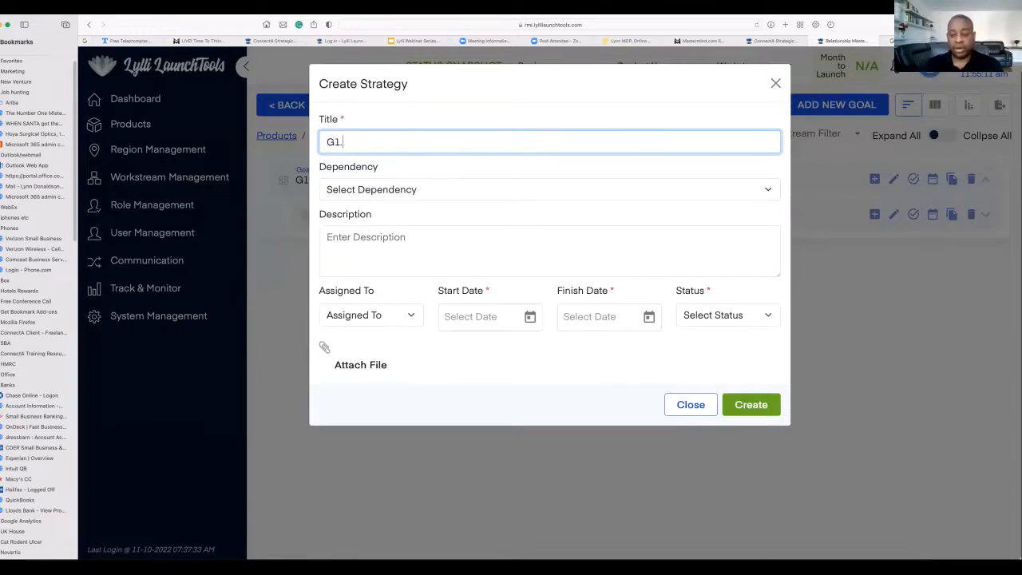
type("O1.")
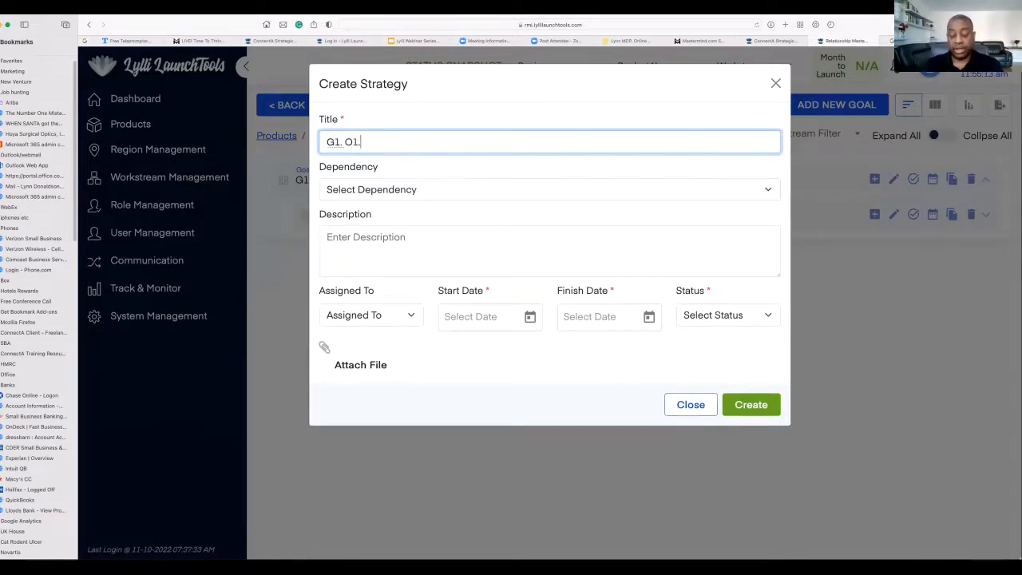
type(" S1 Effective Branding and Marketing Comminication")
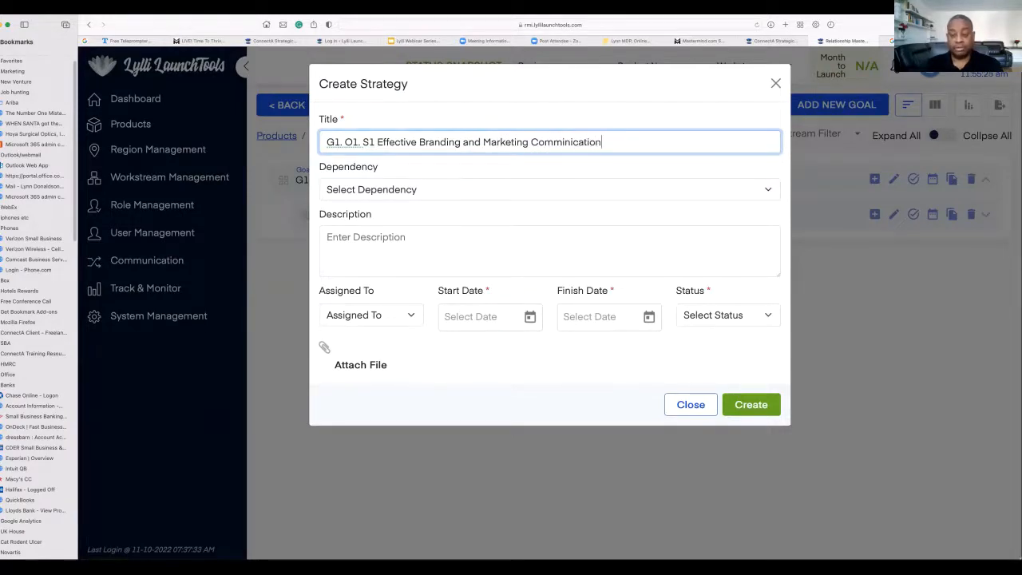
- Correct the last word of the strategy's title to "Communication" using the suggested spelling
left_click_drag(377, 142, 614, 148)
right_click(579, 141)
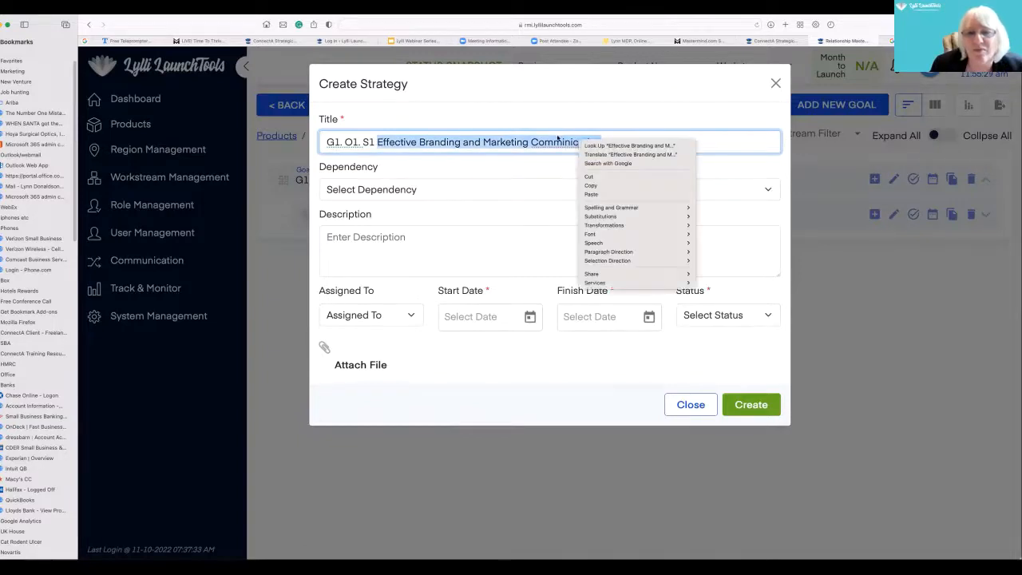
left_click(561, 139)
left_click(627, 137)
right_click(566, 142)
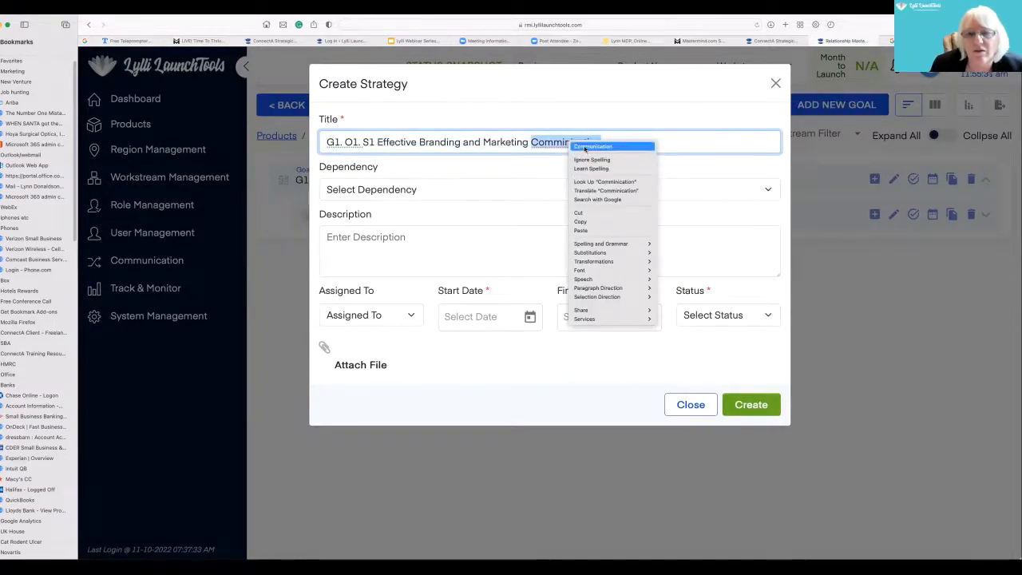
left_click(594, 145)
- Enter "Company to go viral" as the description of strategy S1, leaving its dependency unselected
left_click(393, 188)
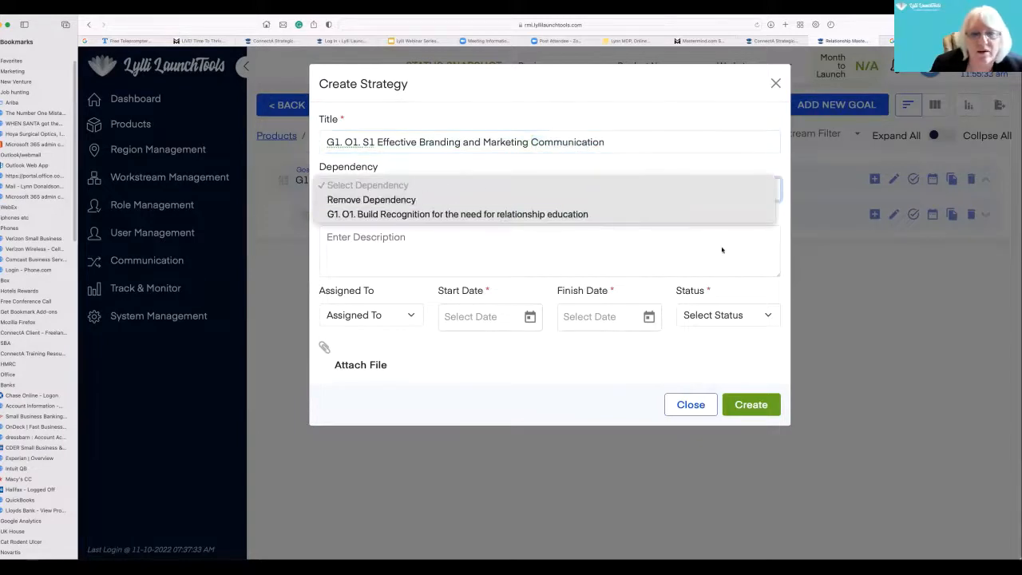
left_click(625, 245)
left_click(378, 241)
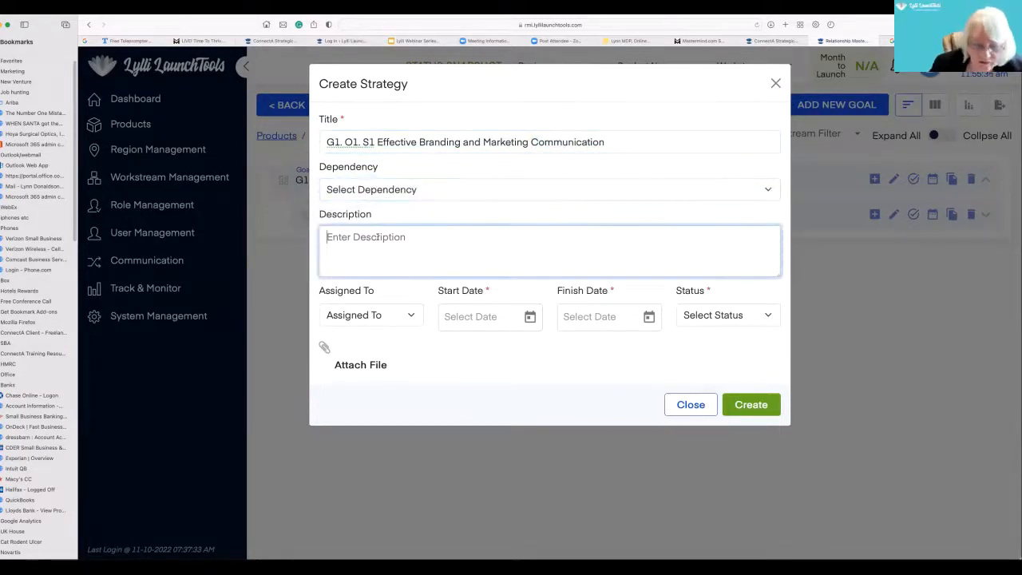
type("Comopan")
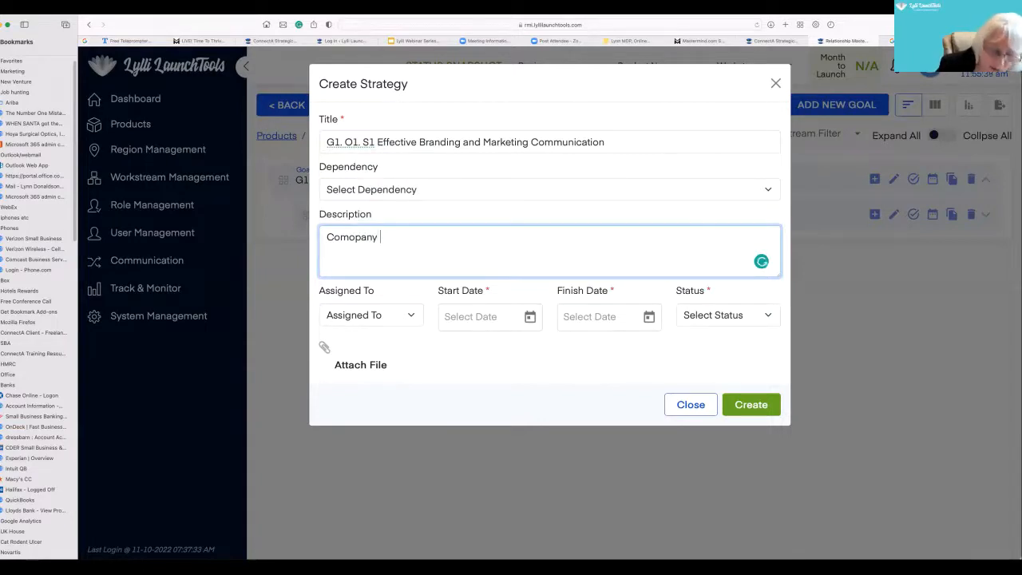
type("y")
key("BackSpace")
key("BackSpace")
key("BackSpace")
key("BackSpace")
key("BackSpace")
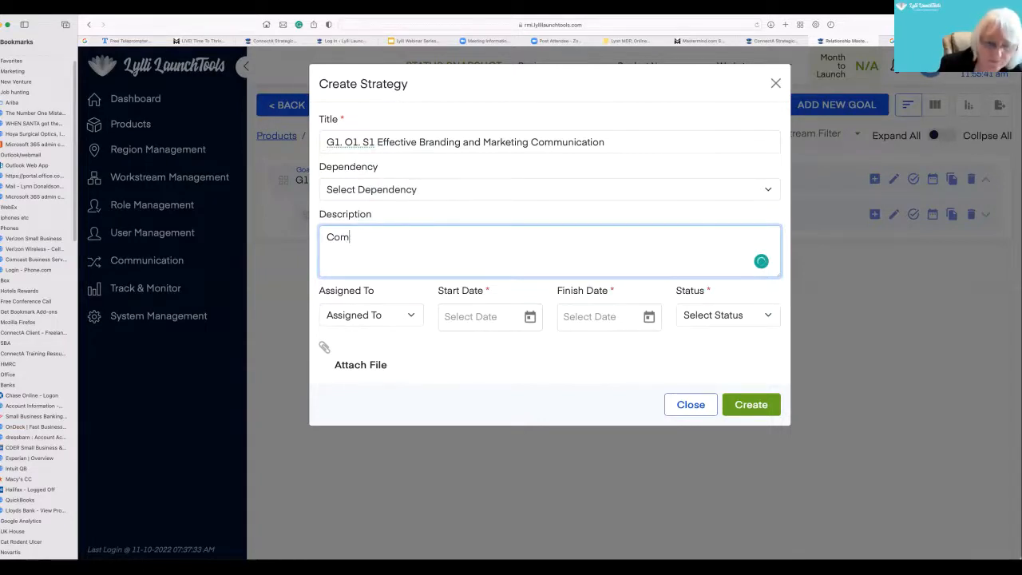
type("pany to go viral")
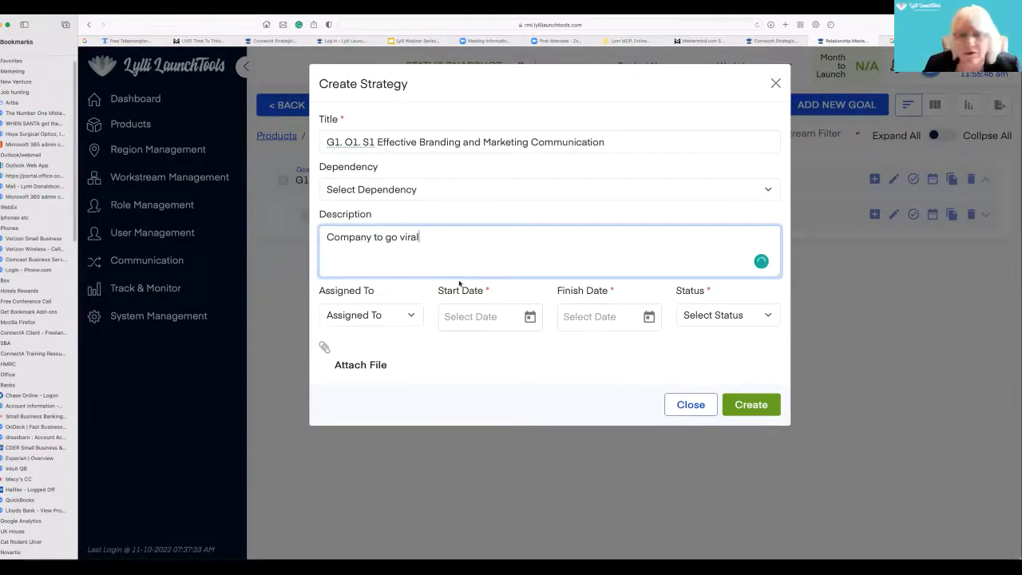
- Assign the strategy to Relationship Mastery Institute and set its start date to 10/11/2022
left_click(412, 316)
left_click(431, 325)
left_click(531, 317)
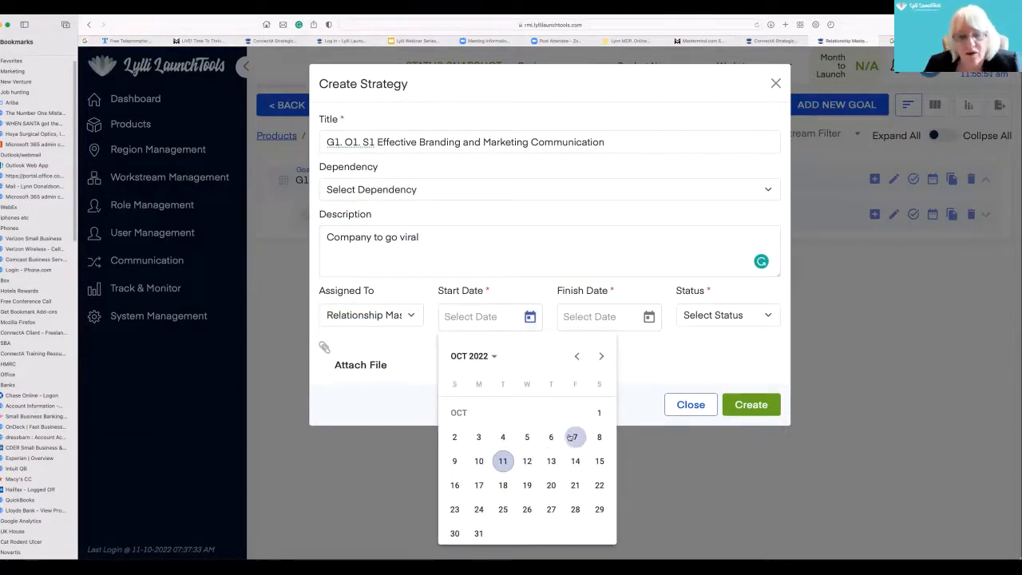
left_click(505, 460)
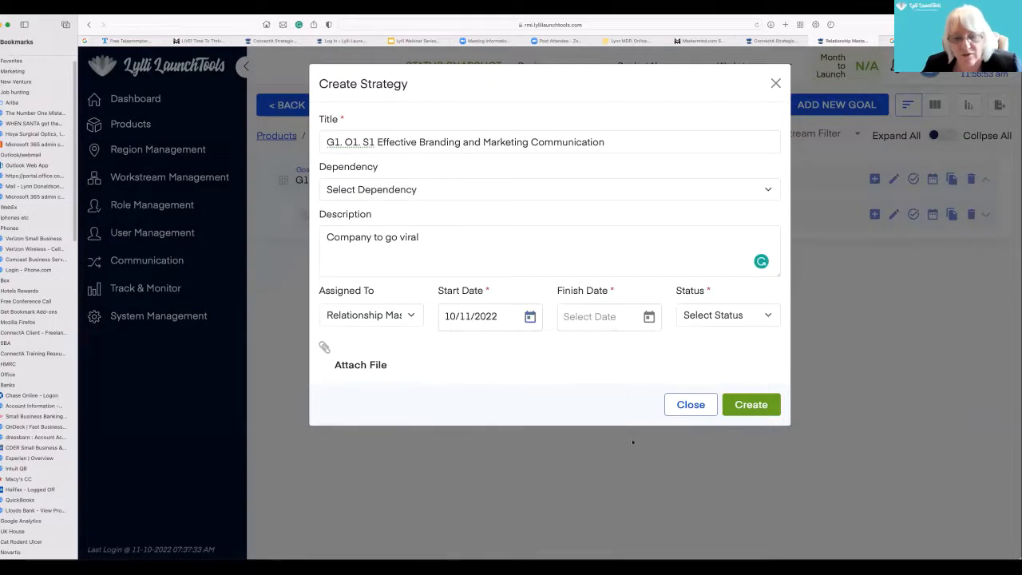
- Create the strategy with a finish date of 12/31/2032 and the status Started
left_click(648, 317)
left_click(613, 357)
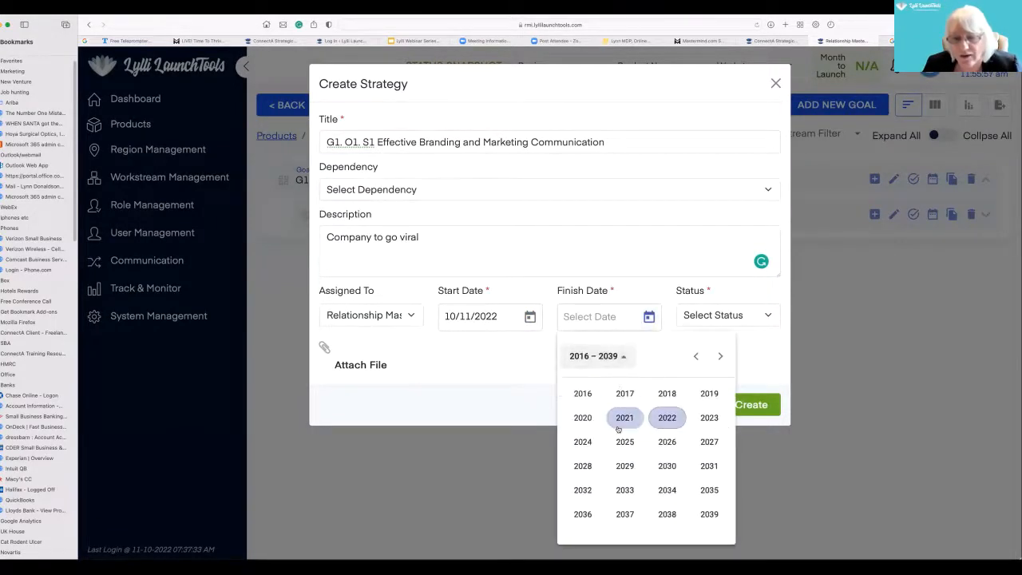
left_click(583, 490)
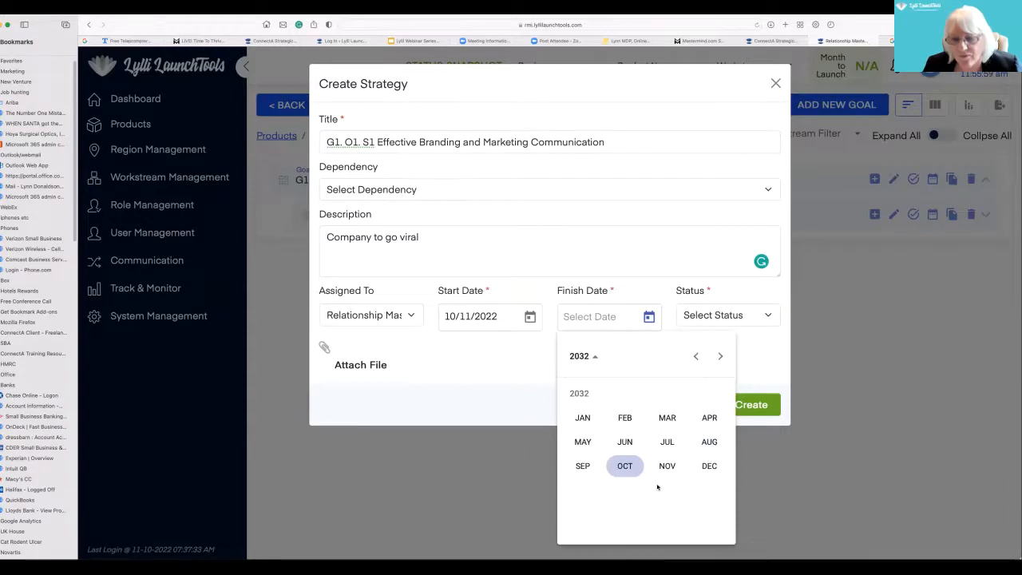
left_click(708, 466)
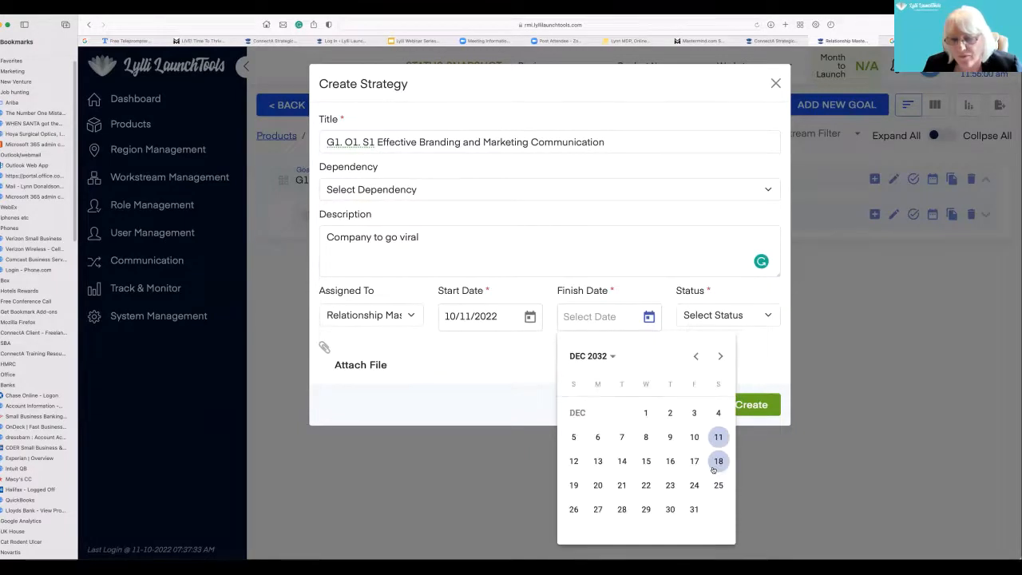
left_click(691, 510)
left_click(771, 318)
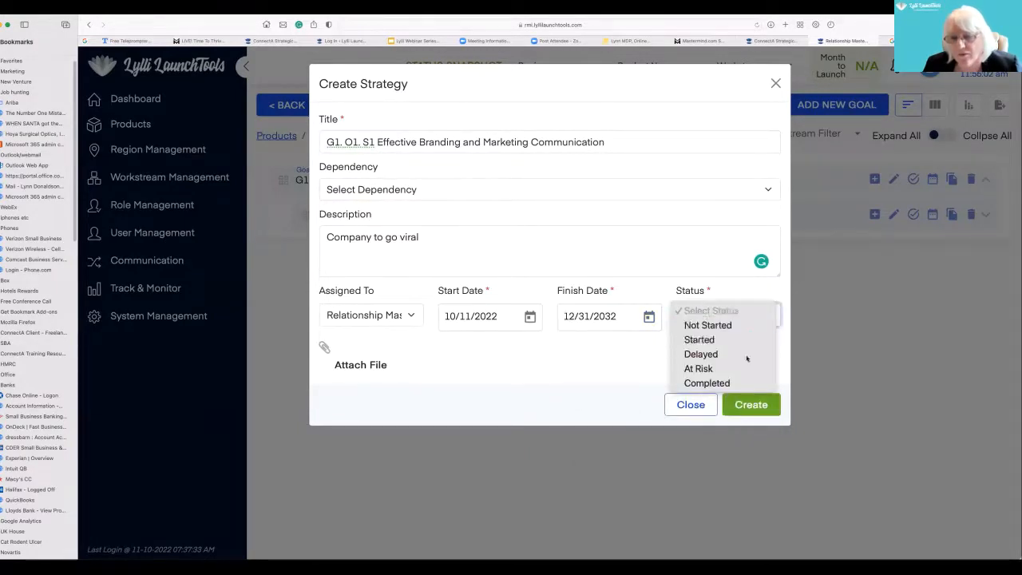
left_click(719, 340)
left_click(751, 404)
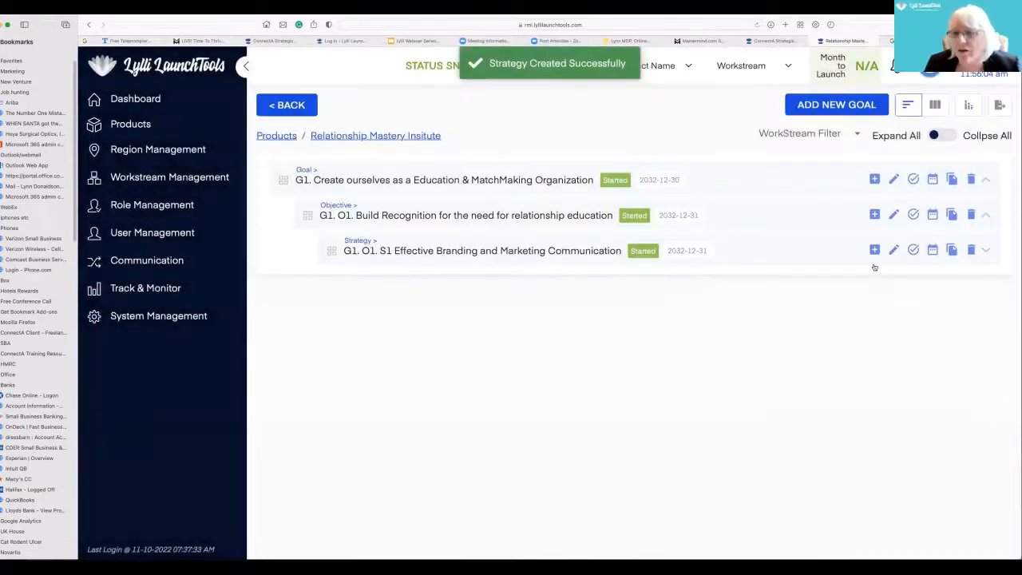
- Add a tactic under strategy S1 and title it "G1. O1. S1. T1 Webinars and social media"
left_click(874, 250)
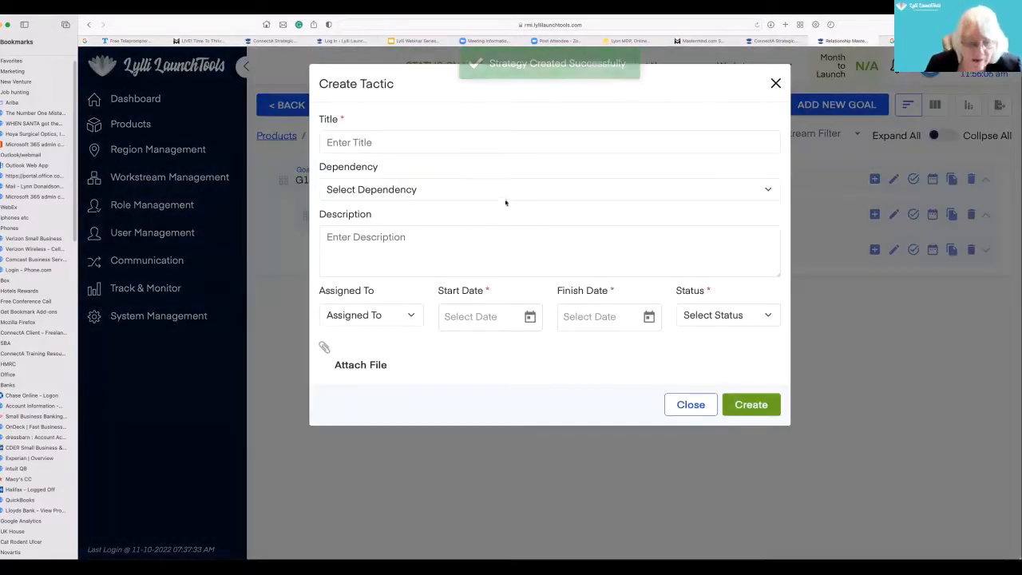
left_click(354, 143)
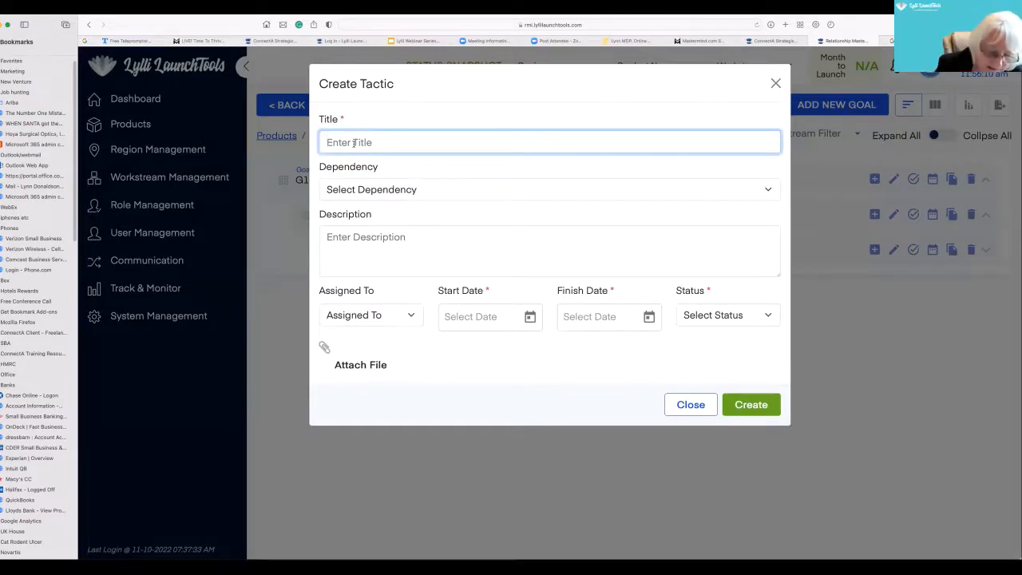
type("G1. O1. S1. T")
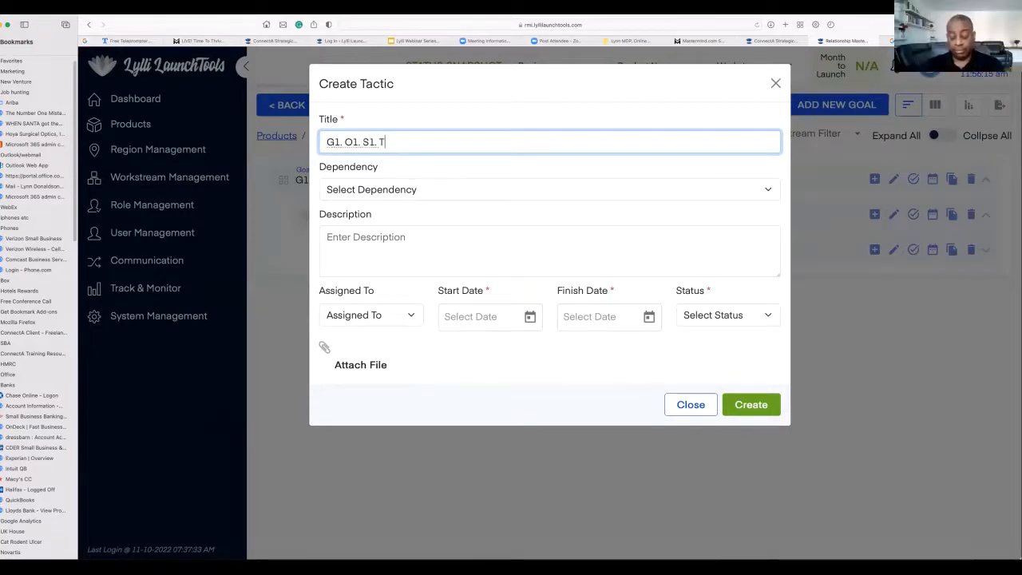
type("1 Webinars an")
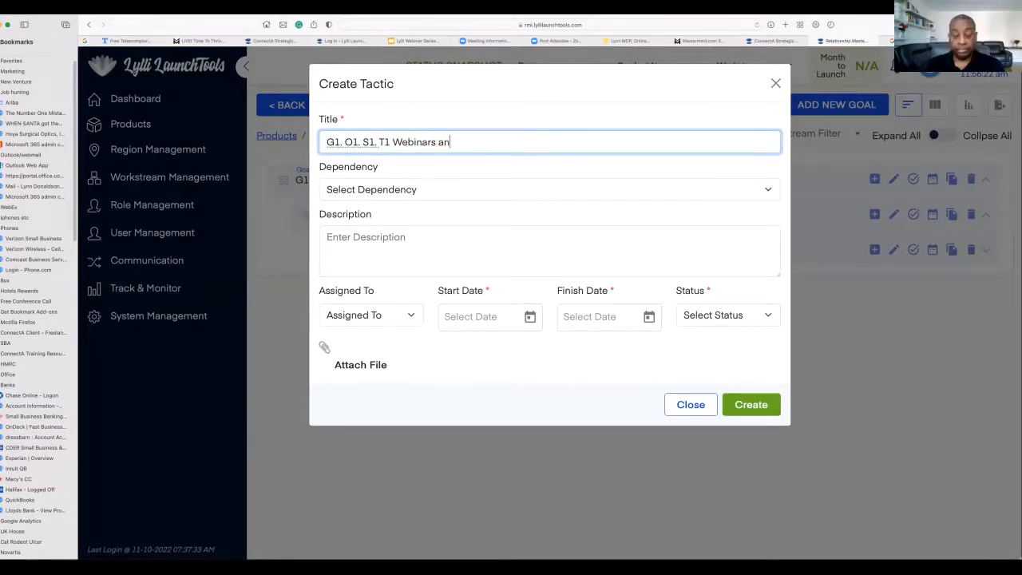
type("d social me")
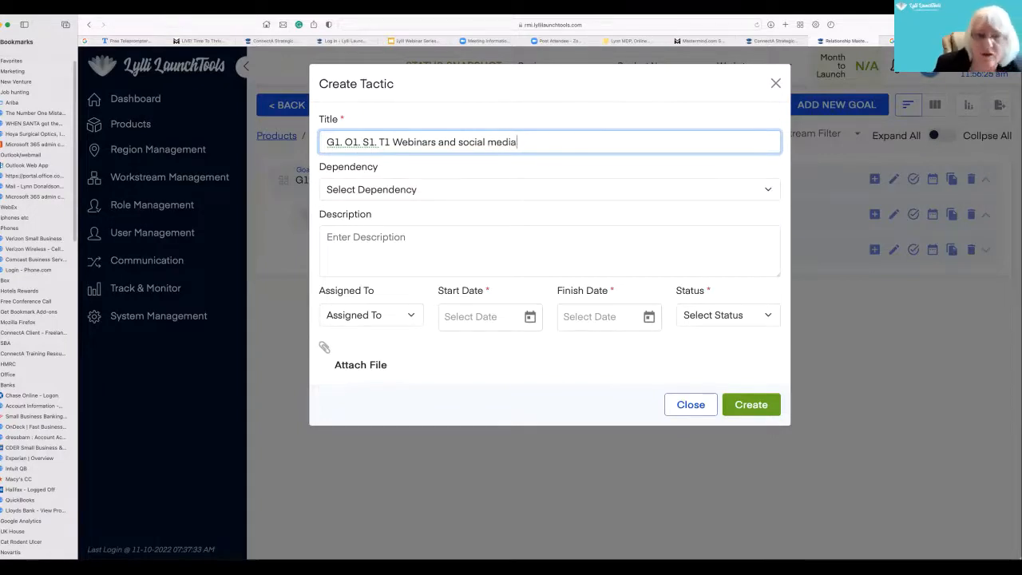
type("dia")
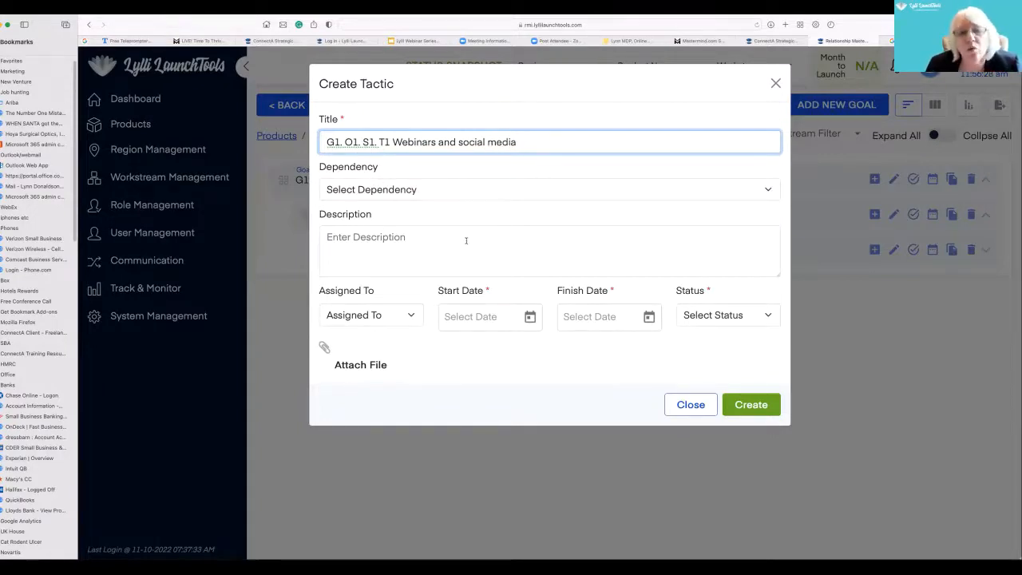
- Assign the tactic to Relationship Mastery Institute and set its start date to 10/11/2022
left_click(411, 313)
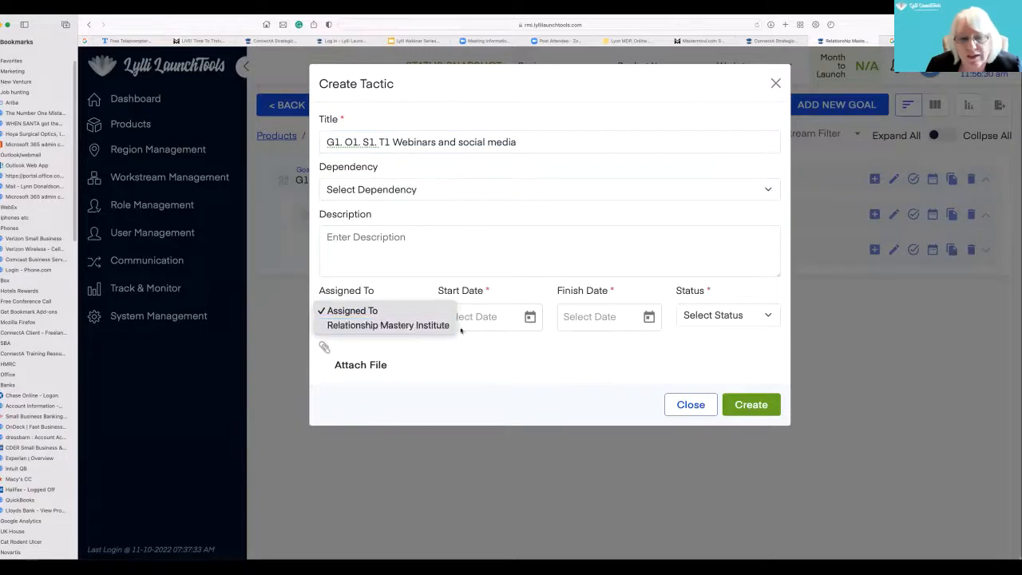
left_click(447, 324)
left_click(529, 317)
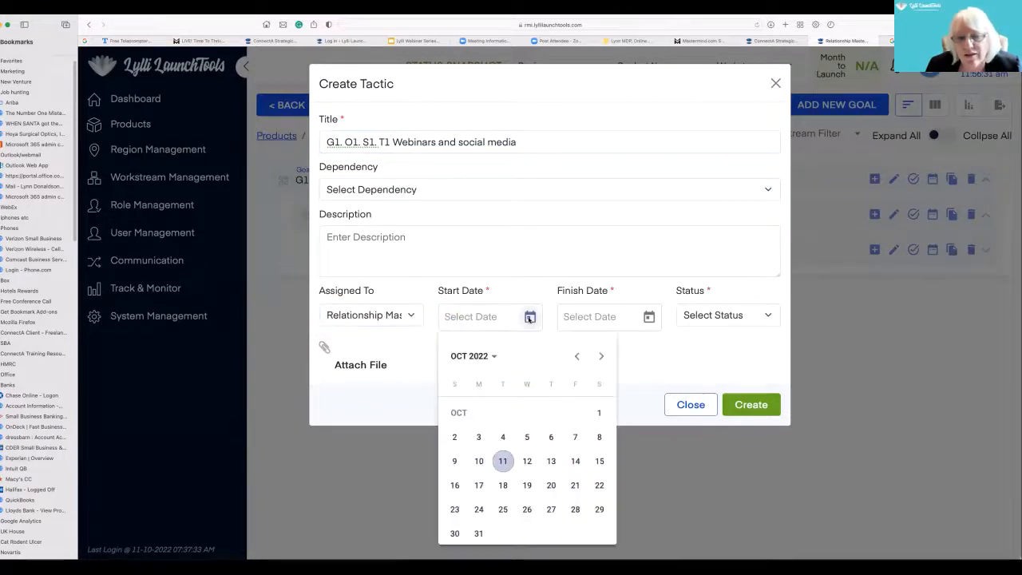
left_click(502, 461)
- Create the tactic with a finish date of 12/31/2032 and the status Started
left_click(649, 317)
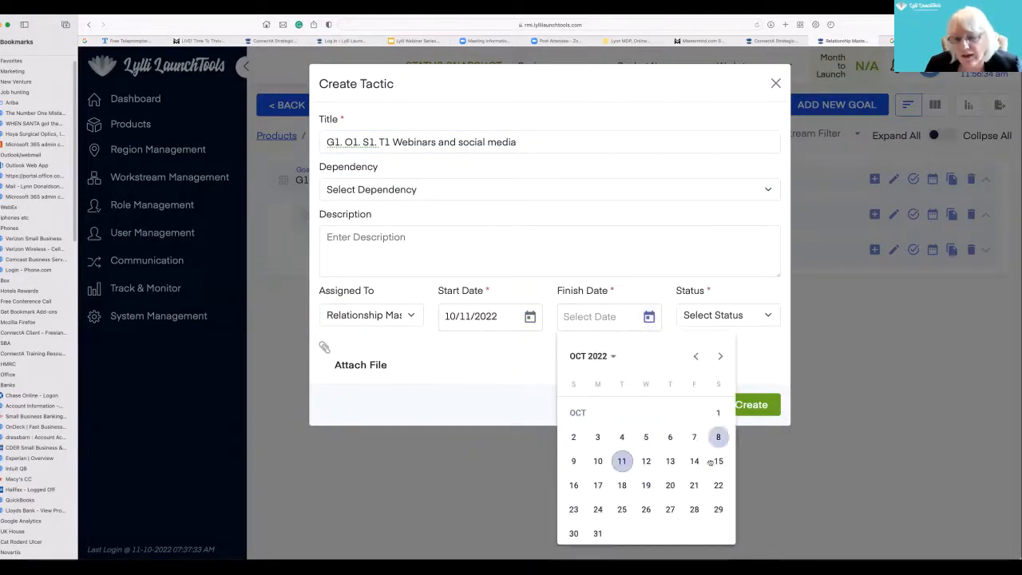
left_click(611, 358)
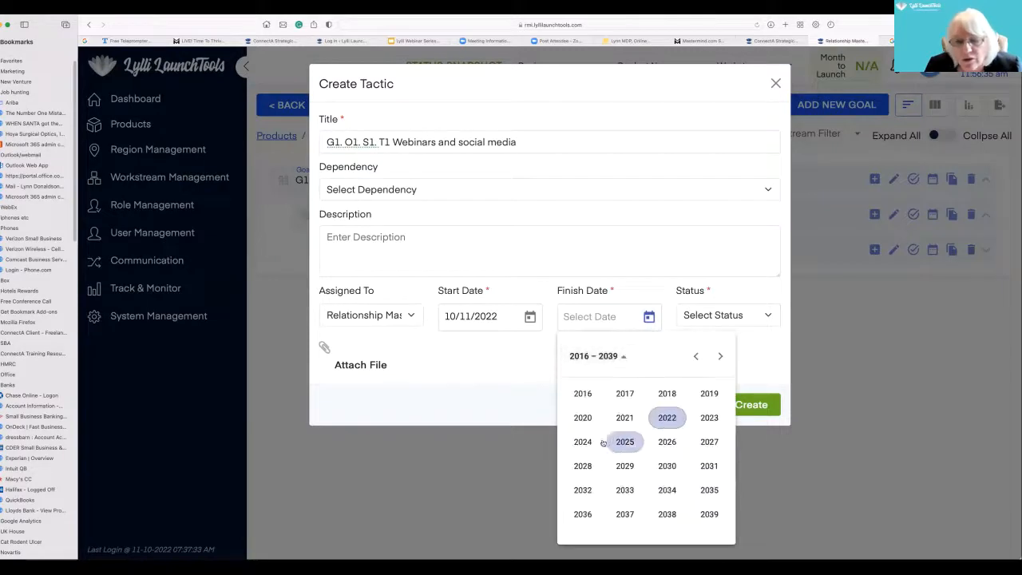
left_click(583, 488)
left_click(709, 465)
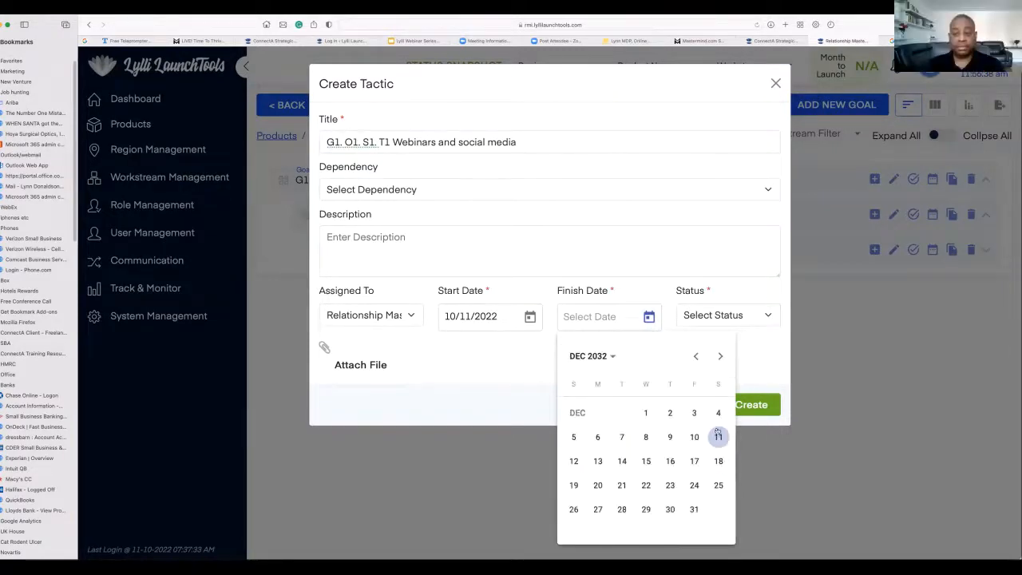
left_click(694, 508)
left_click(762, 314)
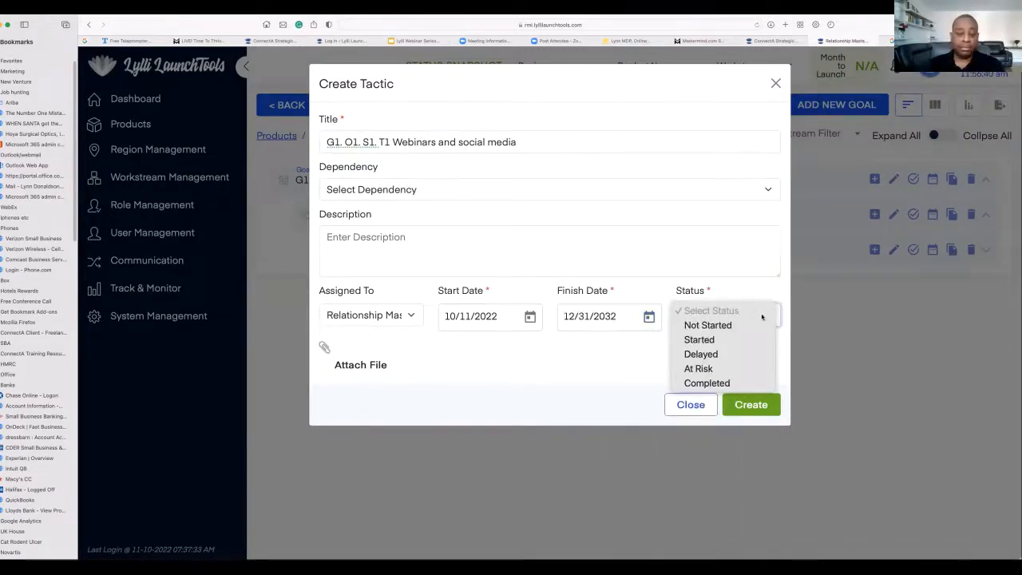
left_click(723, 344)
left_click(750, 405)
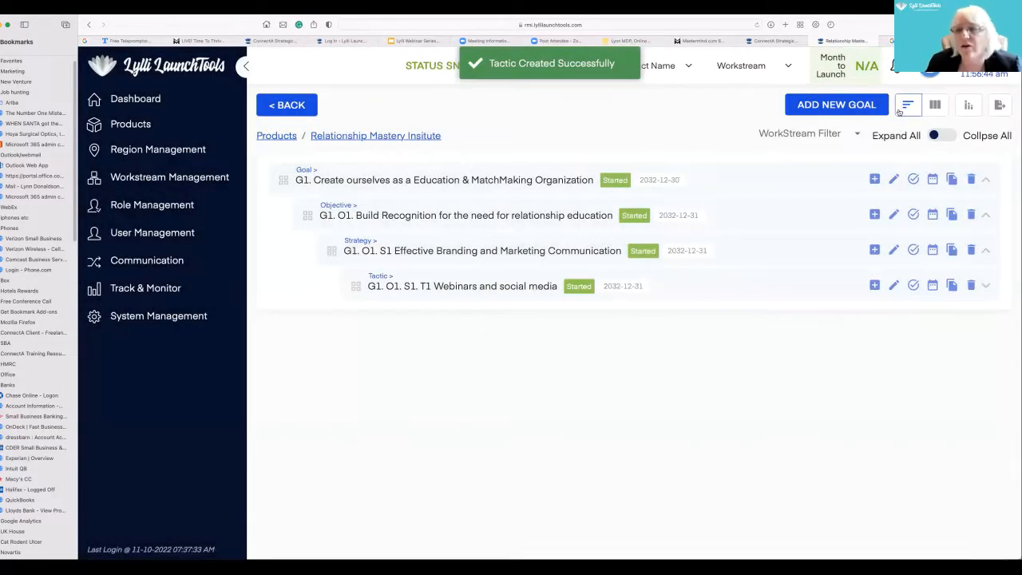
- Add a key activity under tactic T1 and title it "G1.O1. S1. T1. KA1 List building"
left_click(874, 286)
left_click(393, 140)
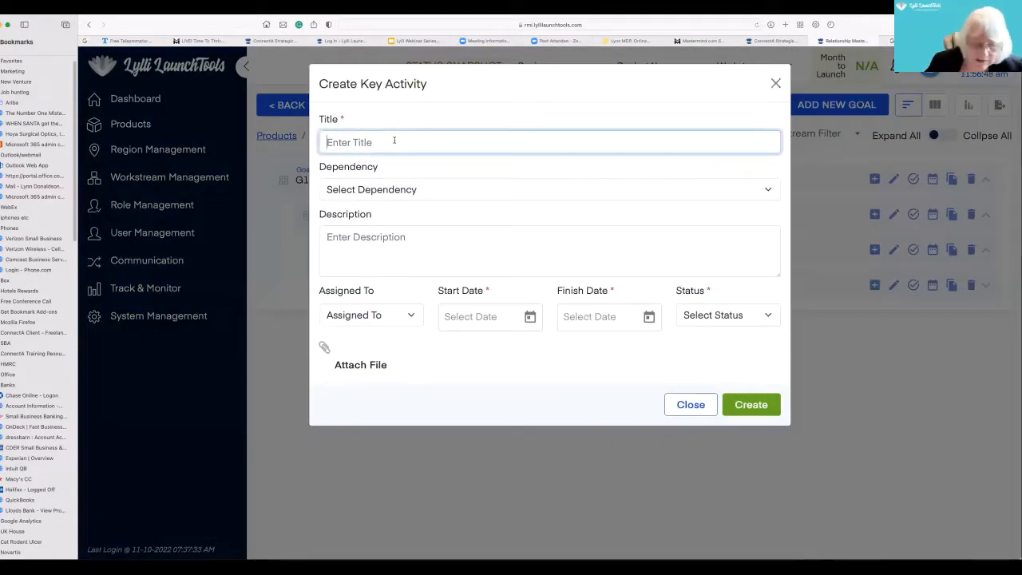
type("G1.")
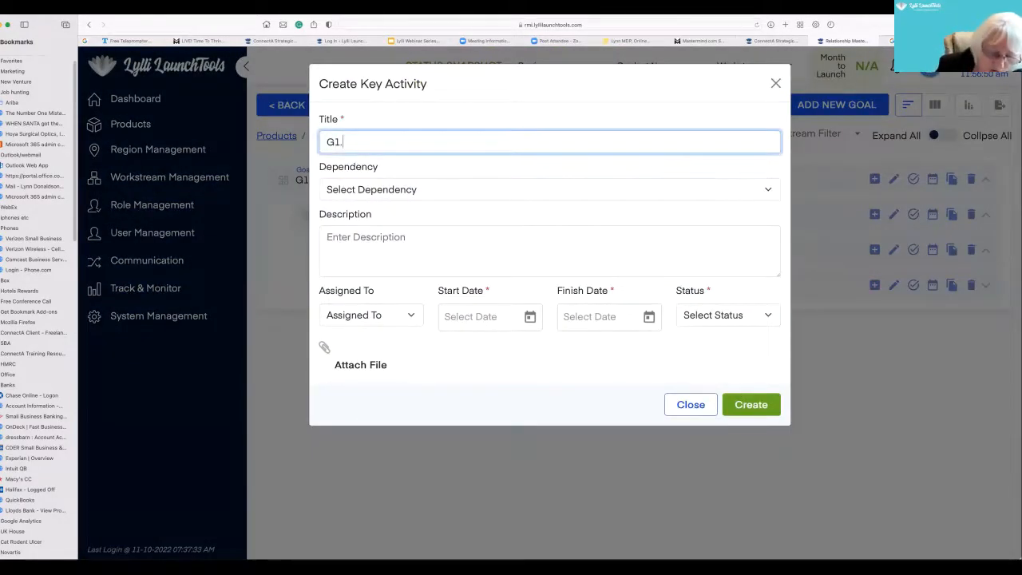
type("O1")
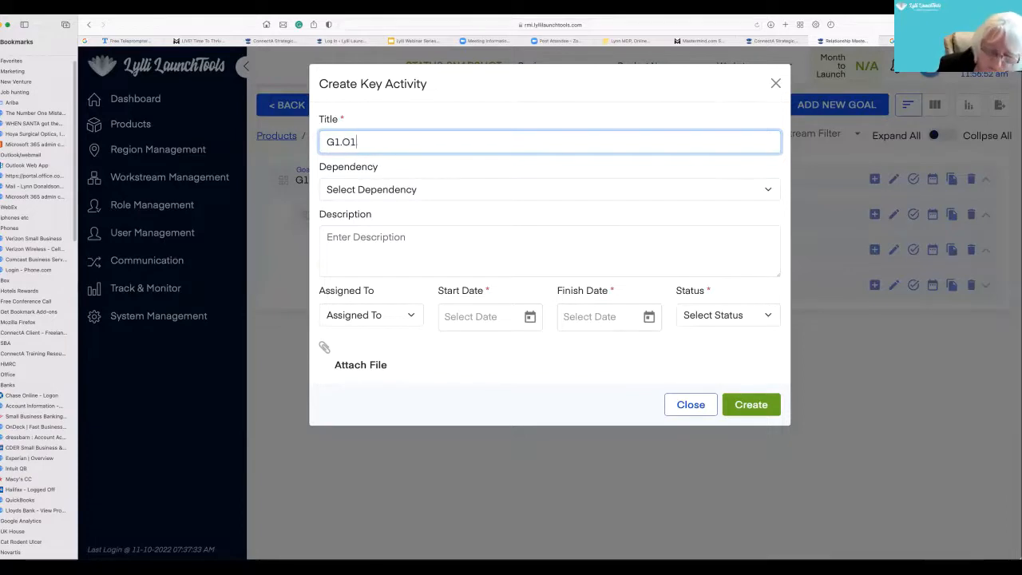
type(". S1")
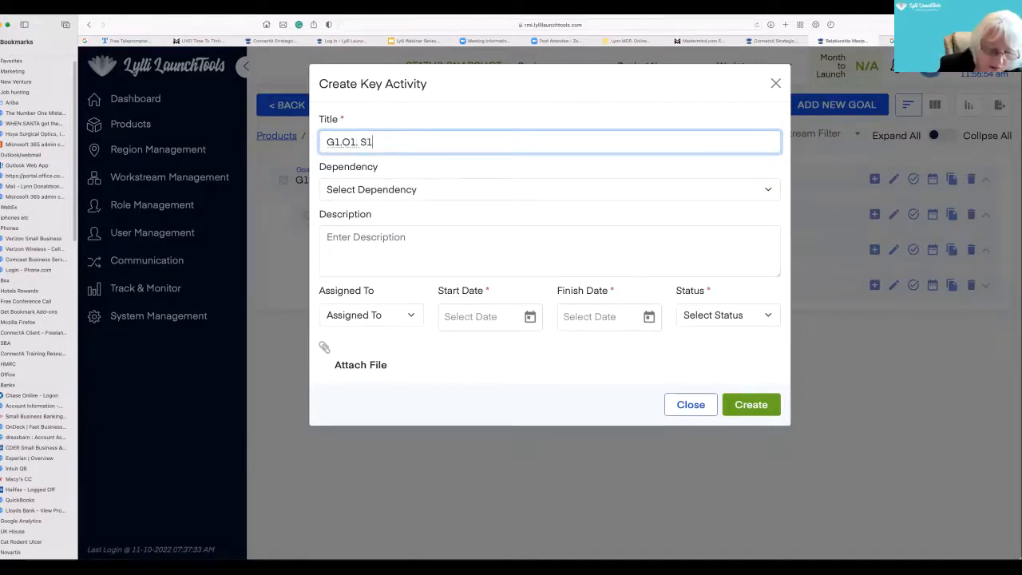
type(". ")
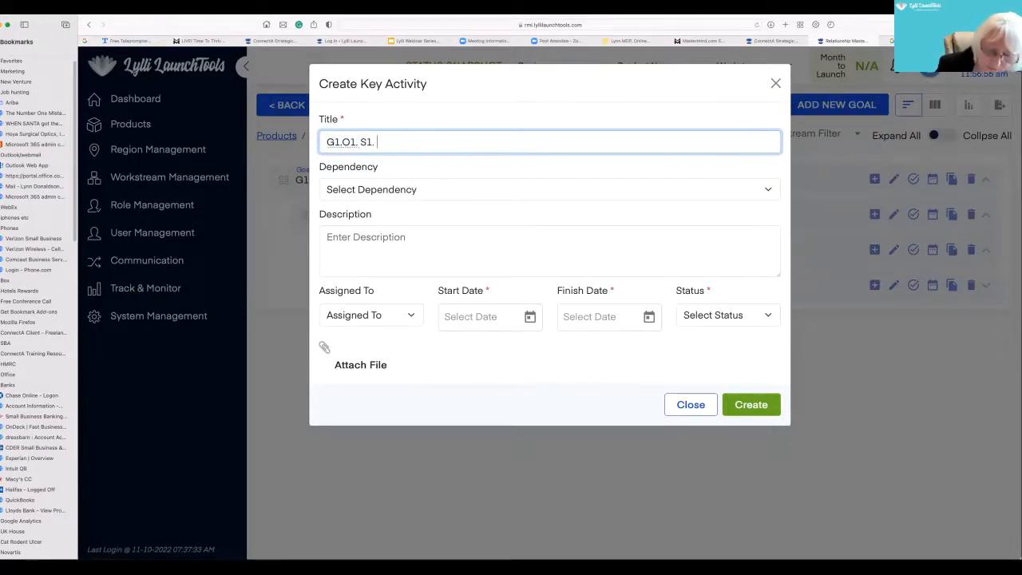
type("T1. ")
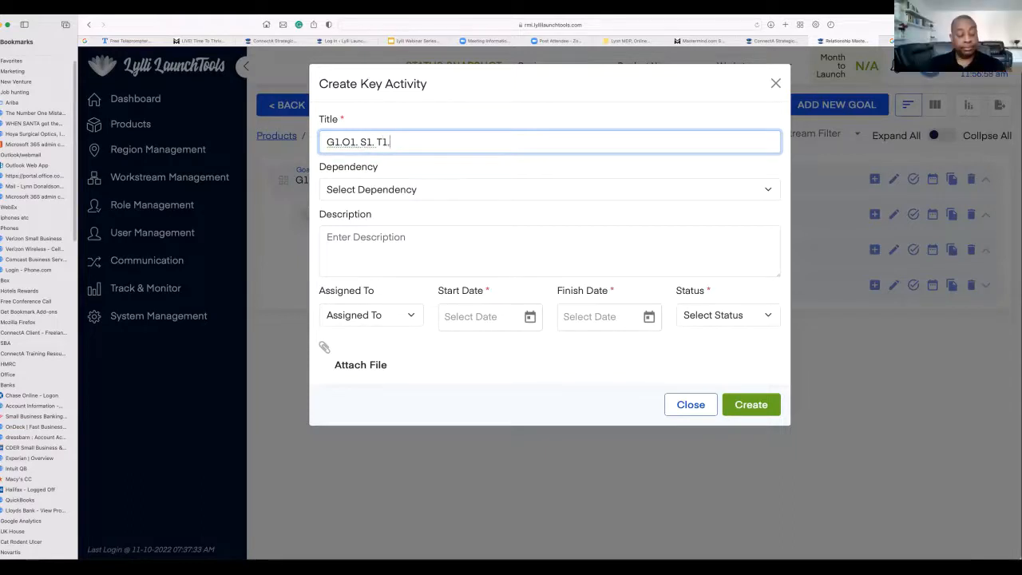
type("KA1")
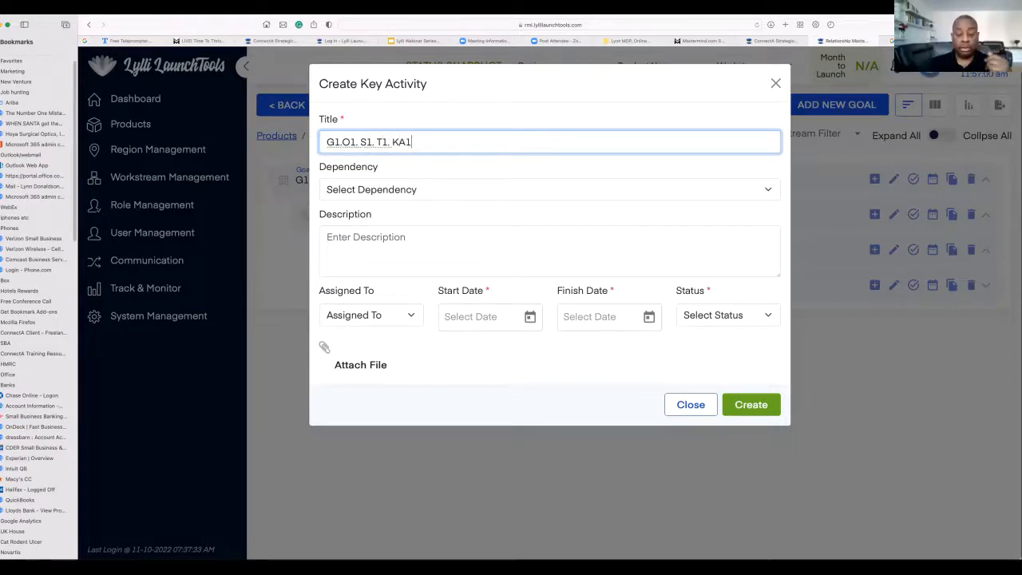
type(" List buildin")
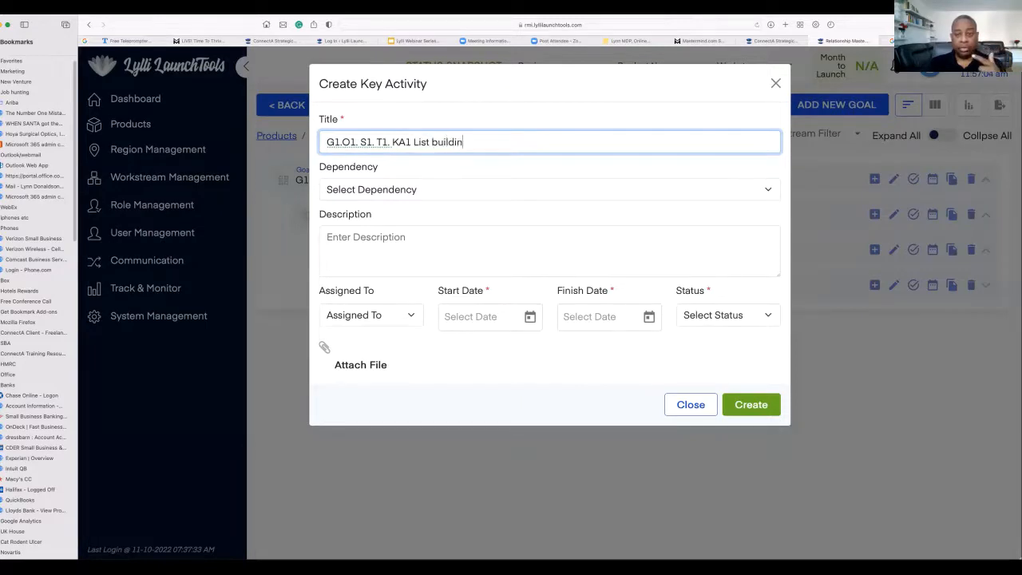
type("g & works")
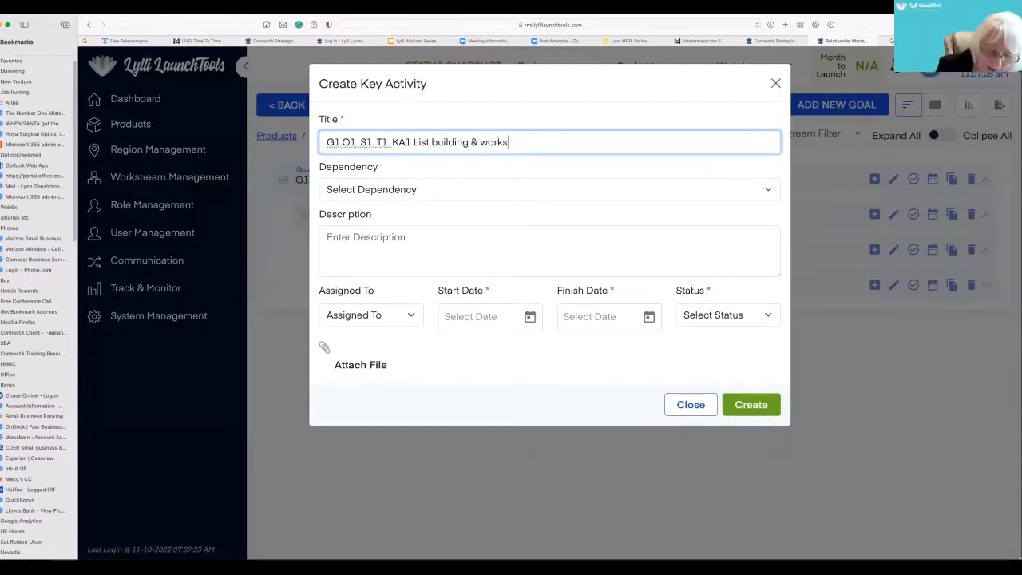
key("BackSpace")
key("BackSpace")
key("BackSpace")
key("BackSpace")
key("BackSpace")
key("BackSpace")
key("BackSpace")
key("BackSpace")
key("BackSpace")
key("BackSpace")
key("BackSpace")
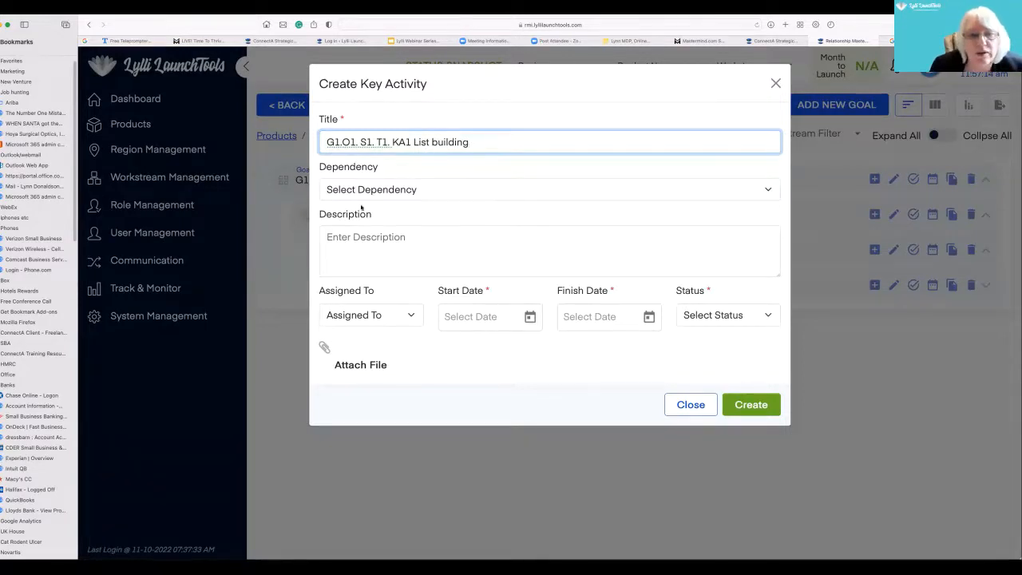
- Assign the key activity to Relationship Mastery Institute and set its start date to 10/11/2022
left_click(411, 316)
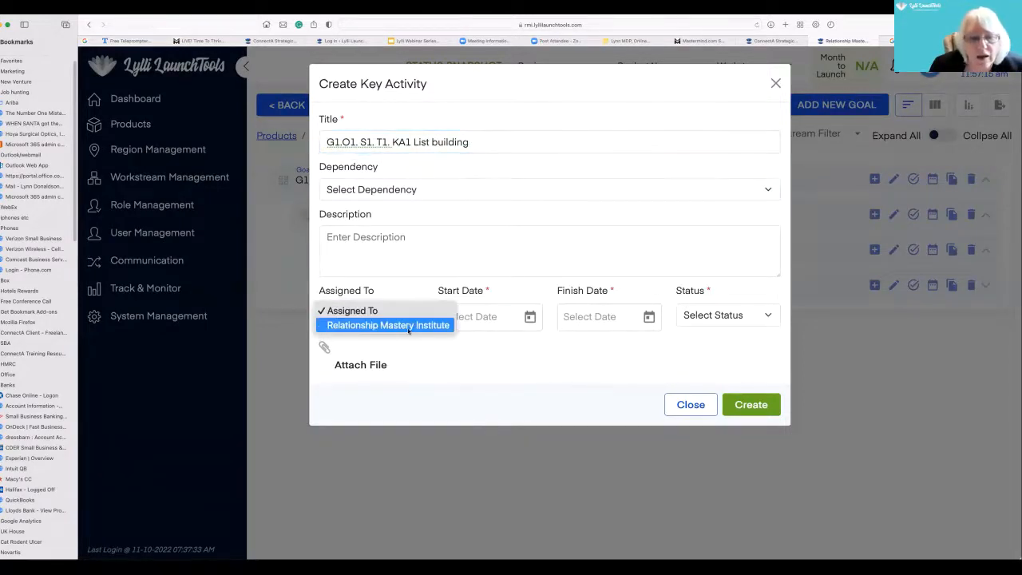
left_click(423, 324)
left_click(530, 316)
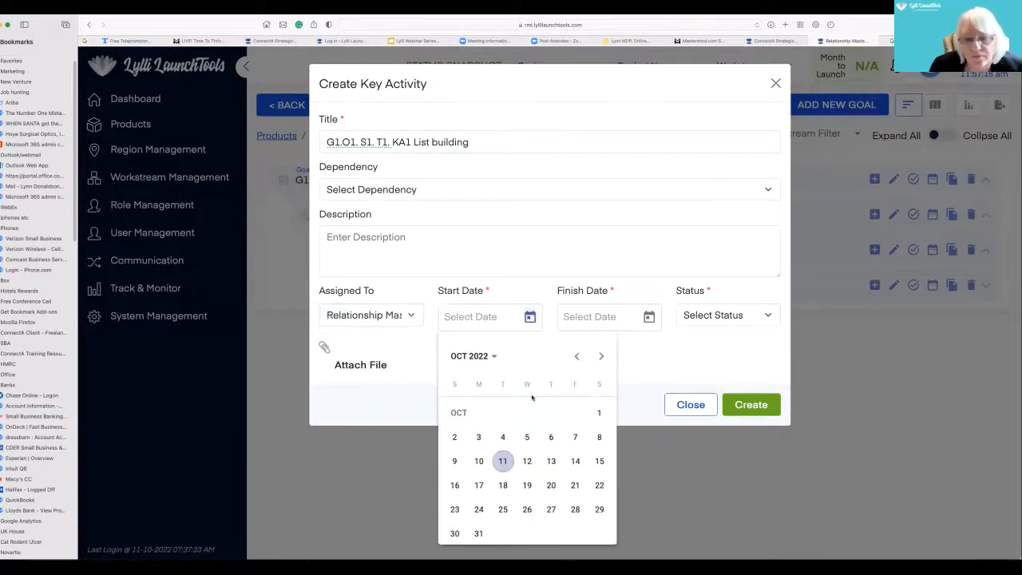
left_click(500, 467)
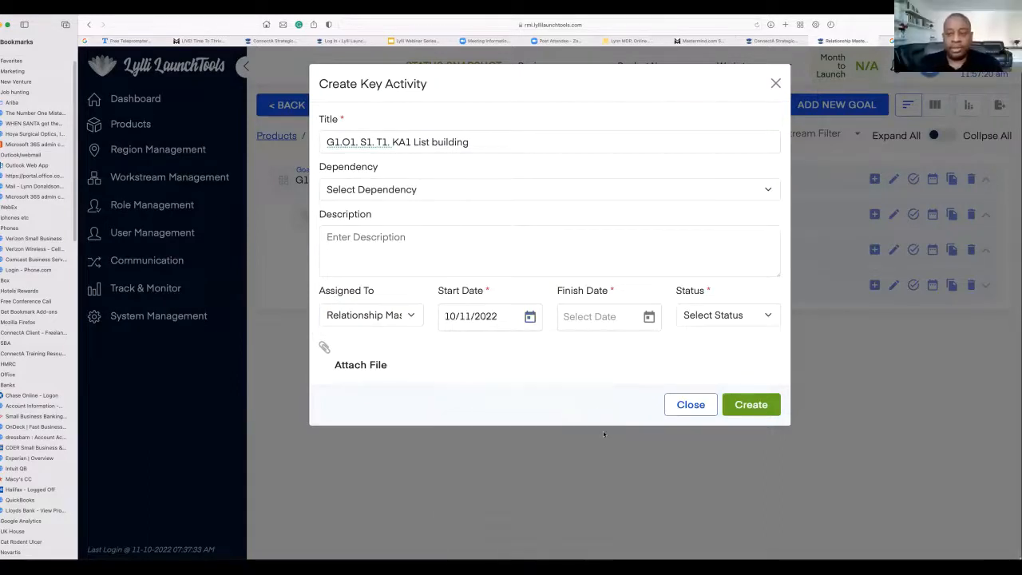
- Change the key activity's title to "G1.O1. S1. T1. KA1 Workshop Dec 3-4th"
left_click(473, 141)
key("BackSpace")
key("BackSpace")
key("BackSpace")
key("BackSpace")
key("BackSpace")
key("BackSpace")
key("BackSpace")
key("BackSpace")
key("BackSpace")
key("BackSpace")
key("BackSpace")
key("BackSpace")
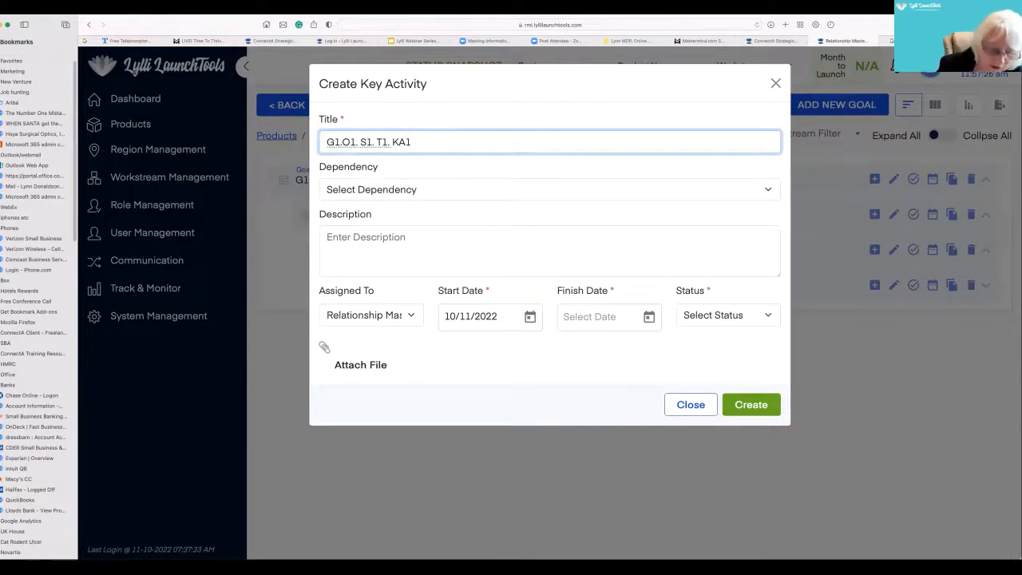
type("Works")
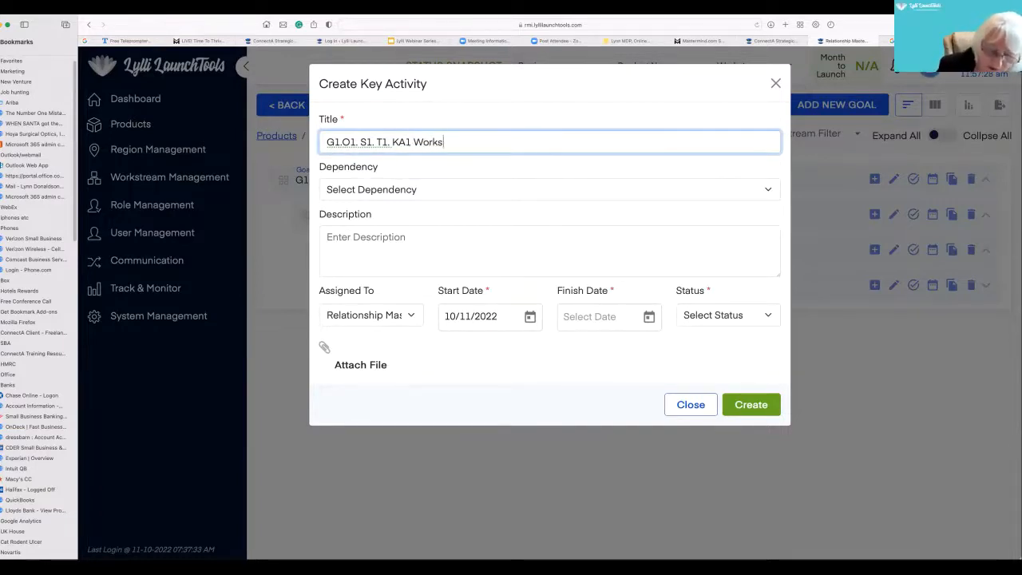
type("hop Dec ")
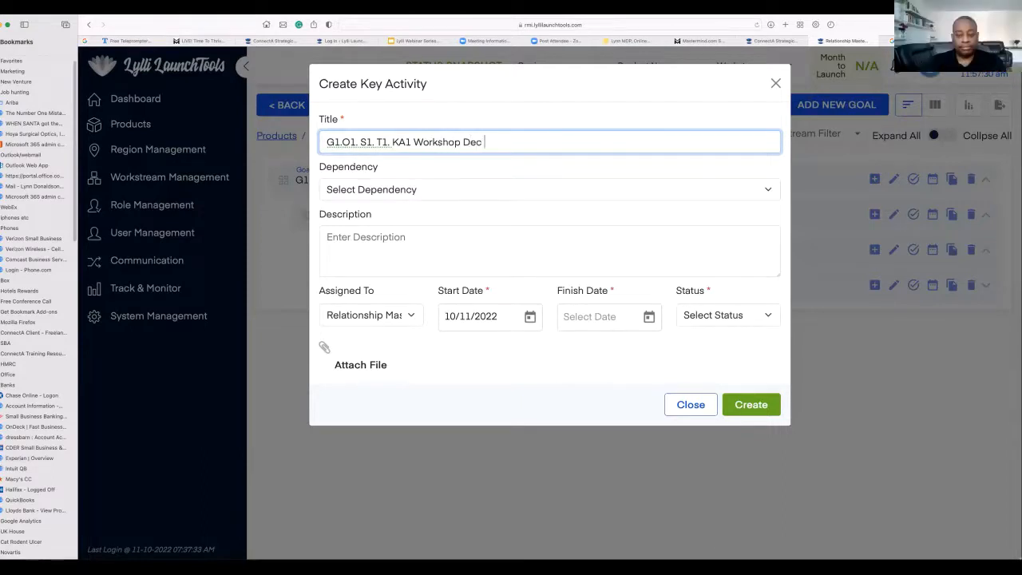
type("3-4th")
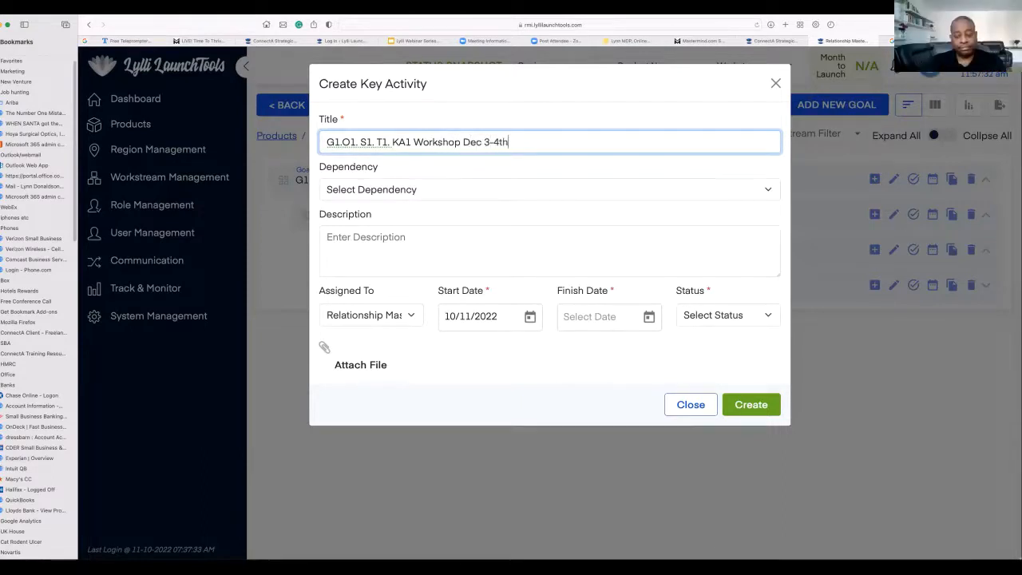
- Create the key activity with a finish date of 12/31/2032 and the status Started
left_click(650, 317)
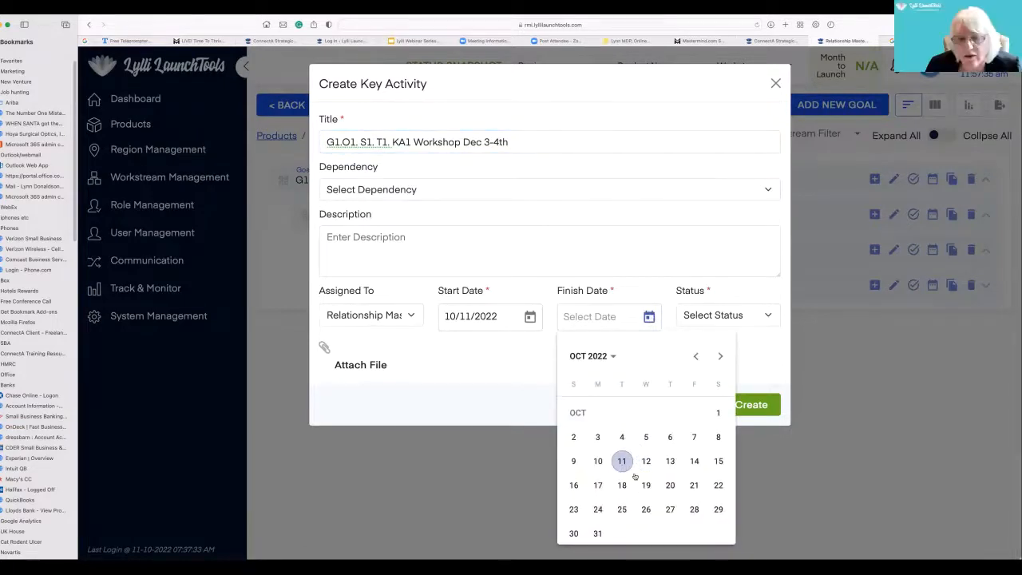
left_click(592, 356)
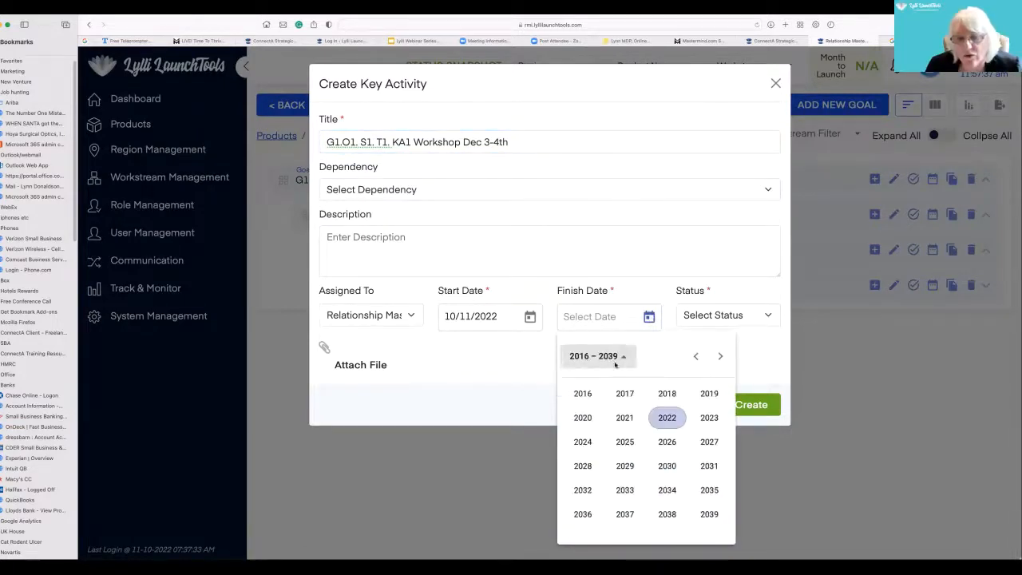
left_click(582, 489)
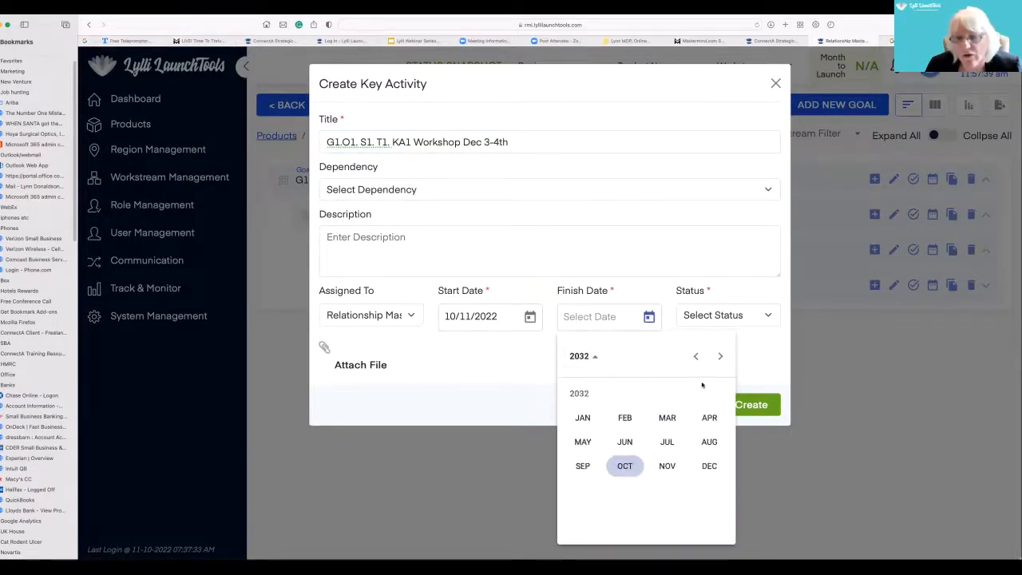
left_click(708, 465)
left_click(691, 510)
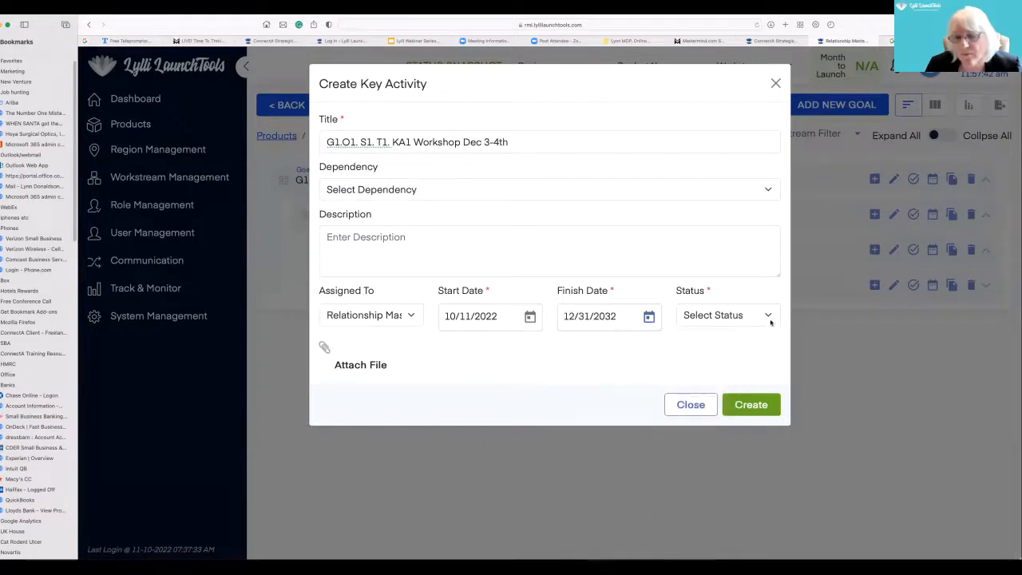
left_click(768, 316)
left_click(723, 338)
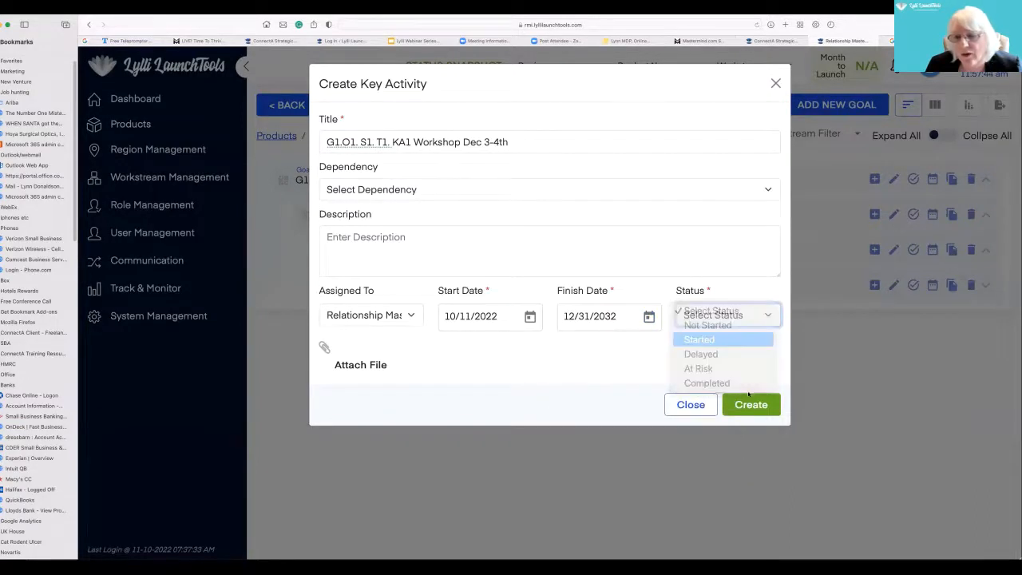
left_click(751, 404)
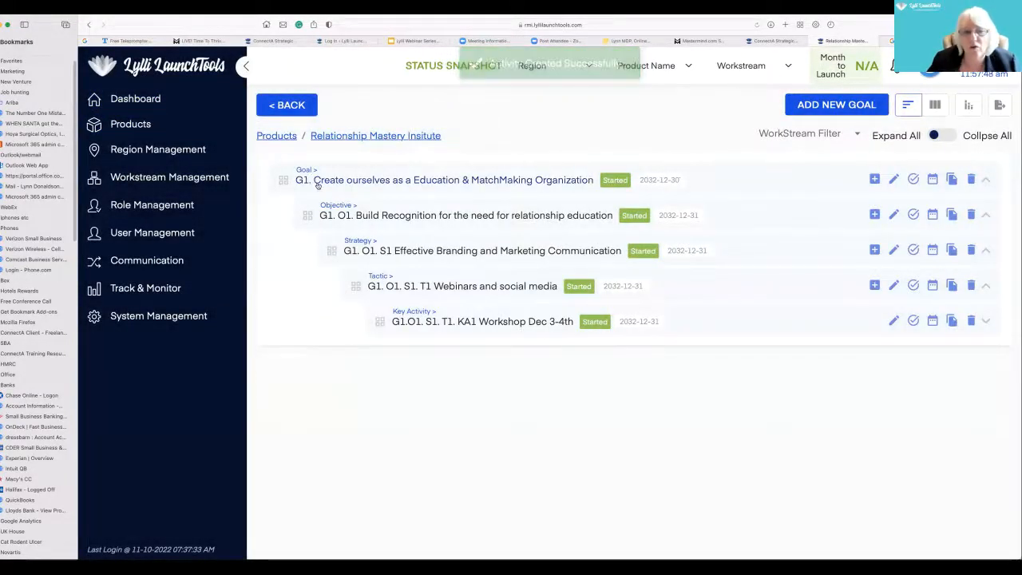
mouse_move(331, 204)
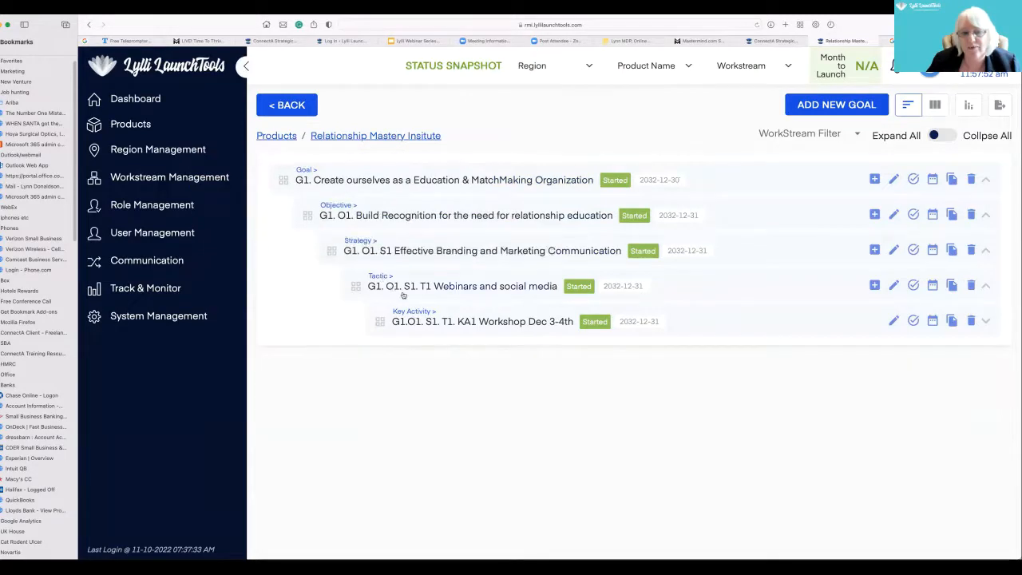
mouse_move(415, 310)
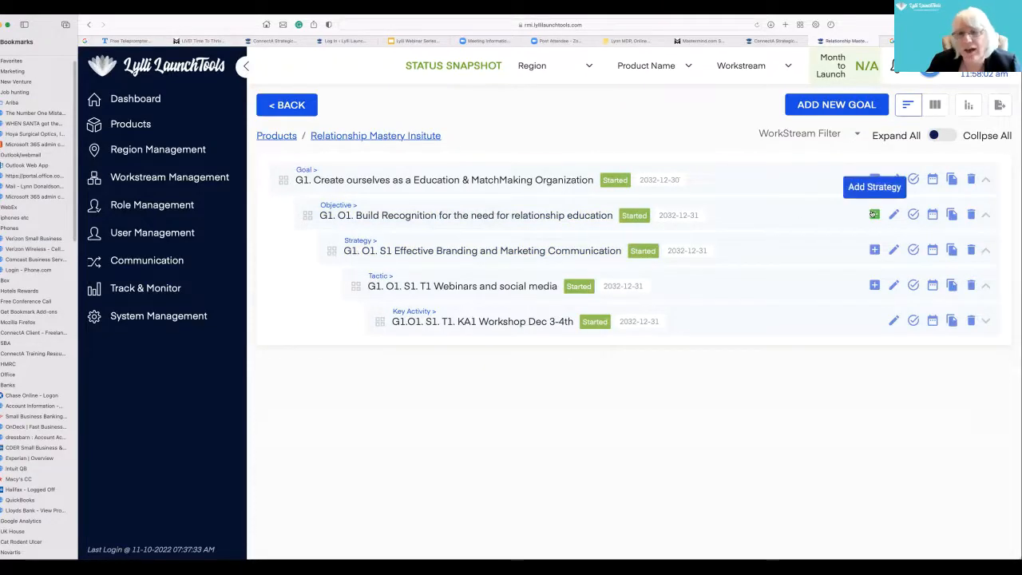
left_click(874, 214)
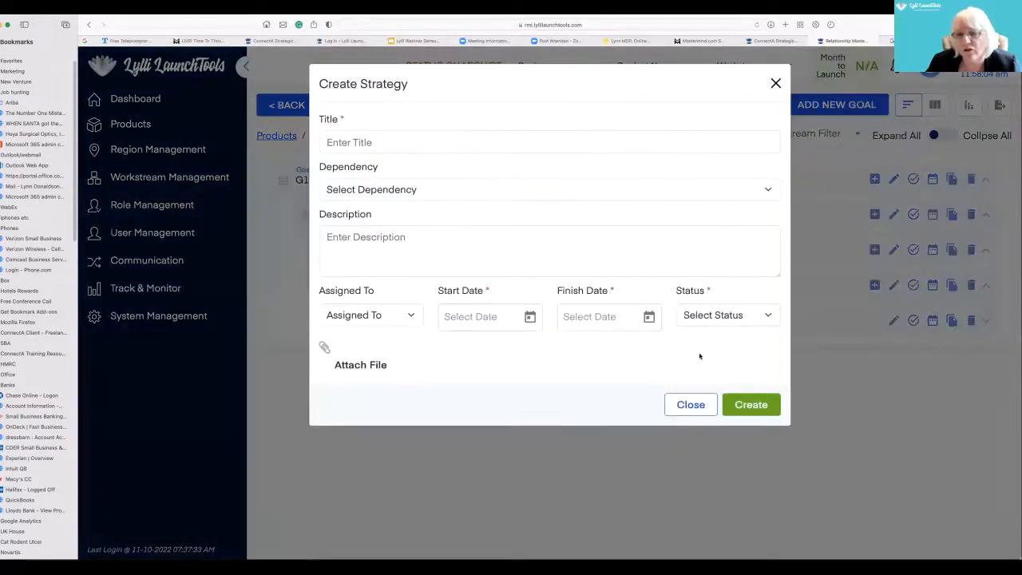
left_click(692, 405)
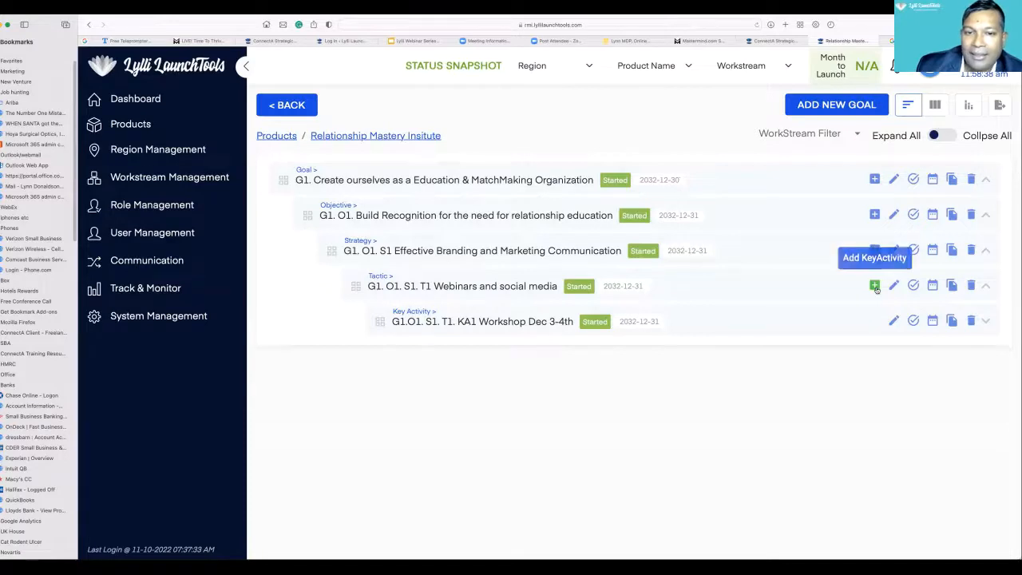
- View the product's plan as a Kanban board by status and return to the goal list
left_click(933, 104)
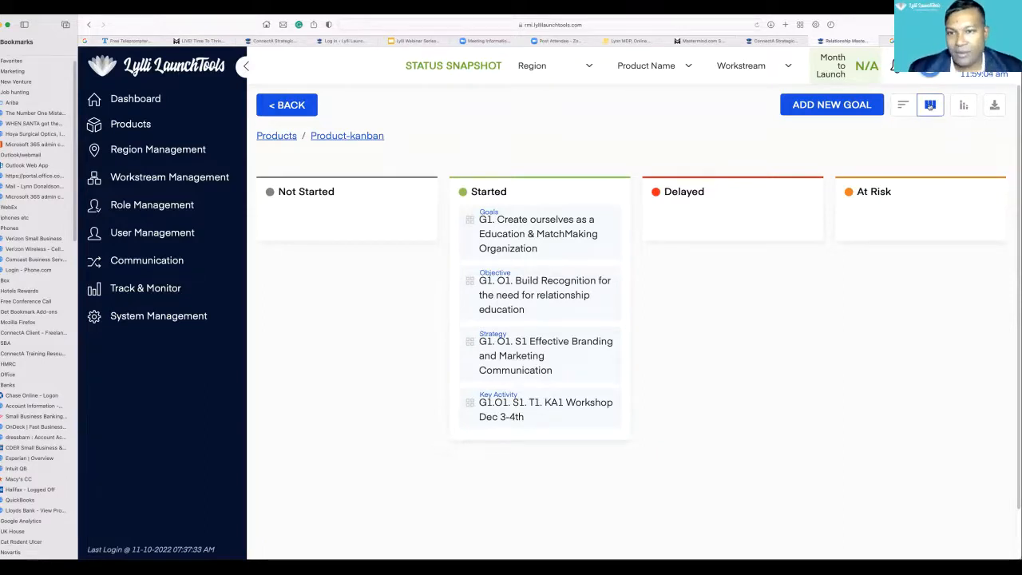
left_click(902, 106)
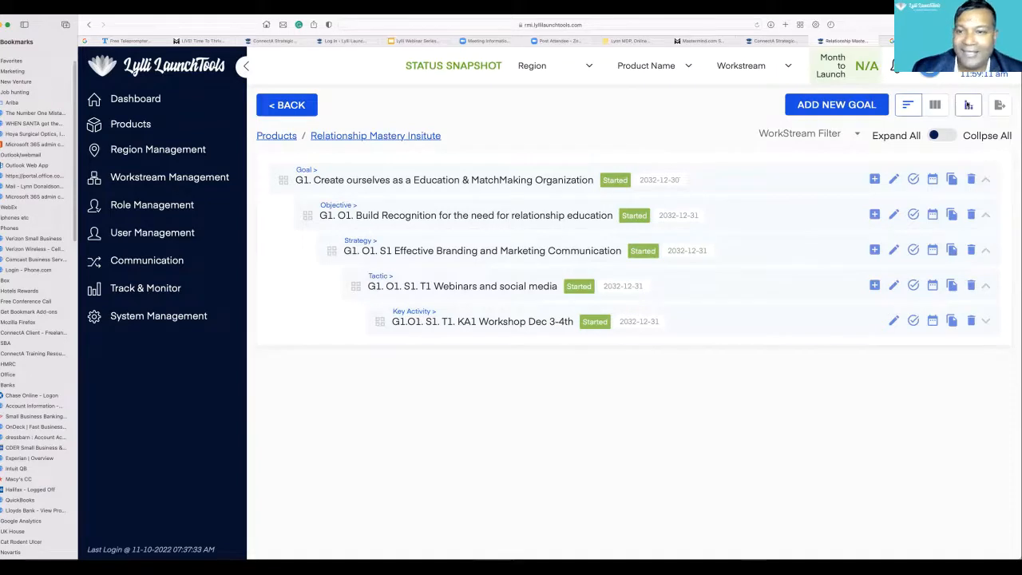
- Examine the product's Gantt chart in weekly, monthly and quarterly formats and return to the goal list by way of the Kanban board
left_click(968, 104)
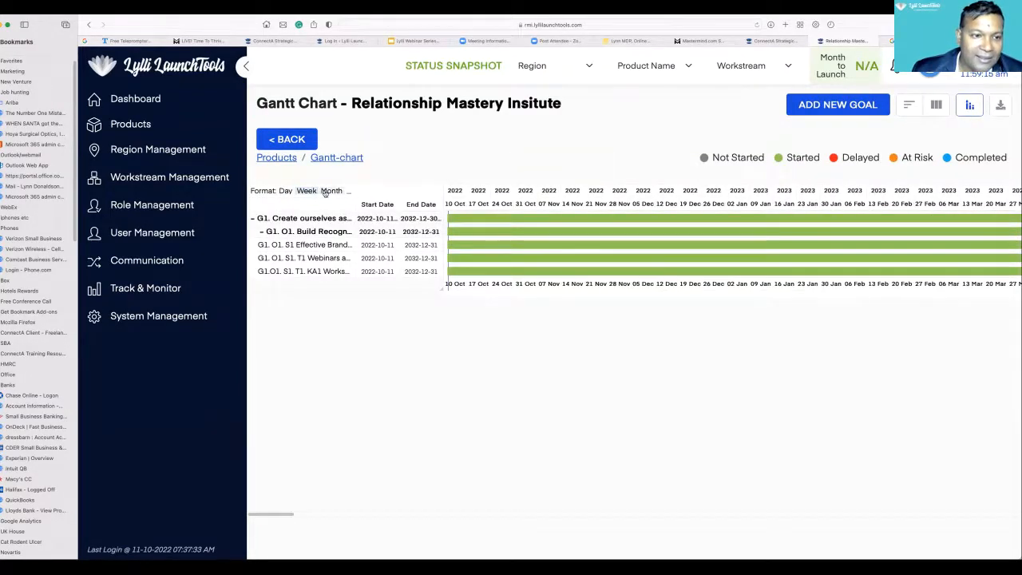
left_click(325, 193)
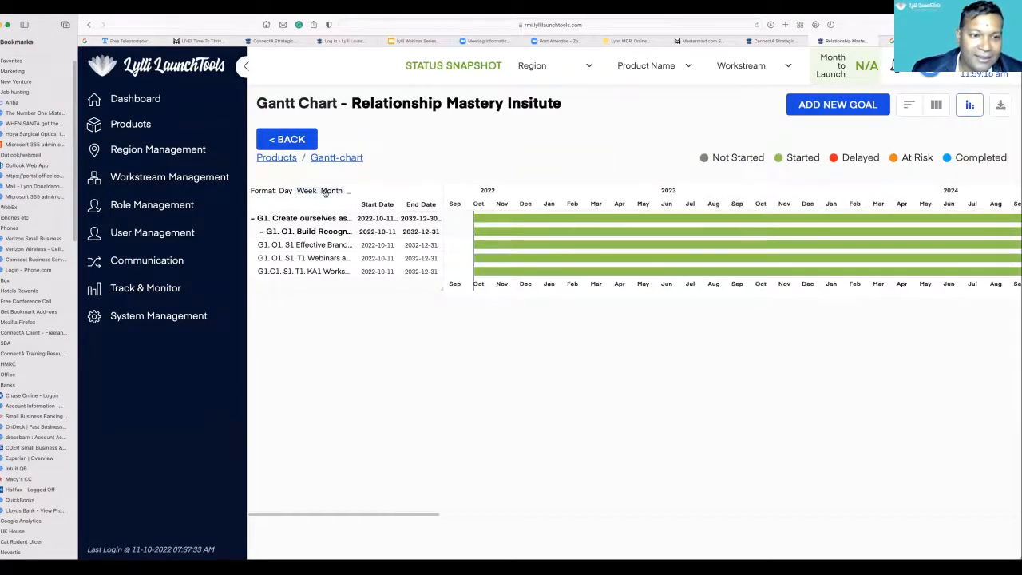
left_click(347, 191)
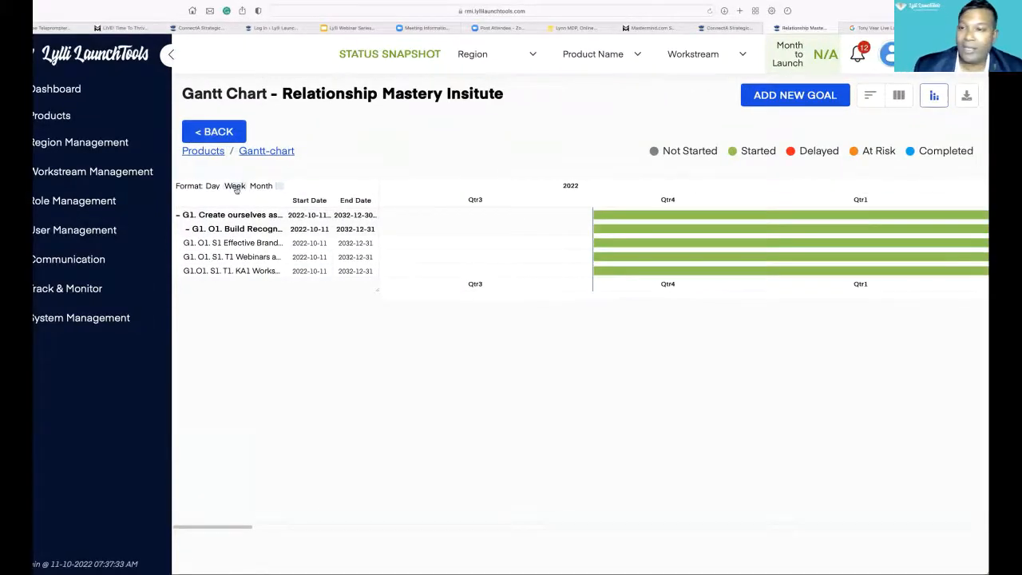
left_click(235, 186)
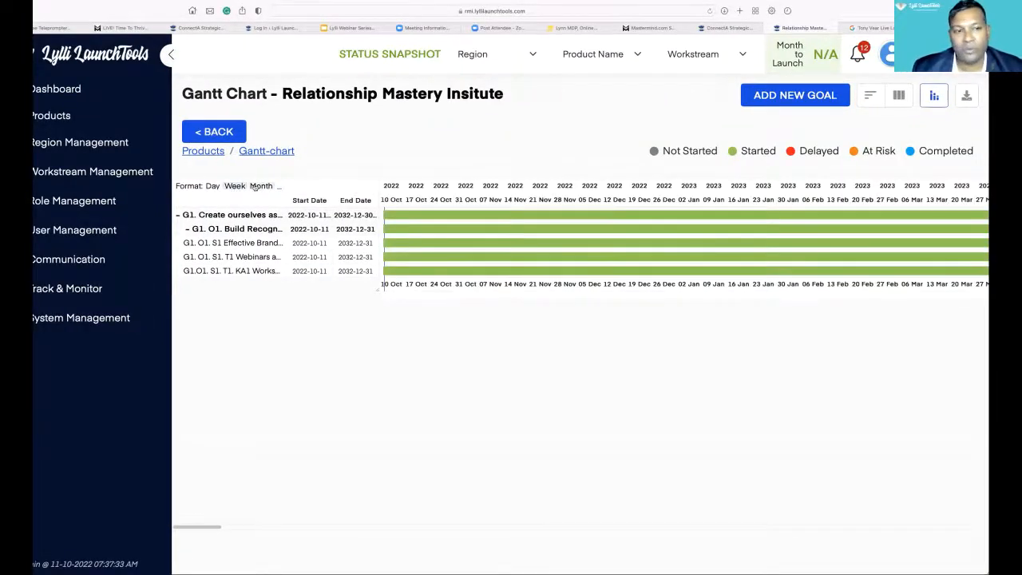
left_click(268, 186)
left_click(279, 186)
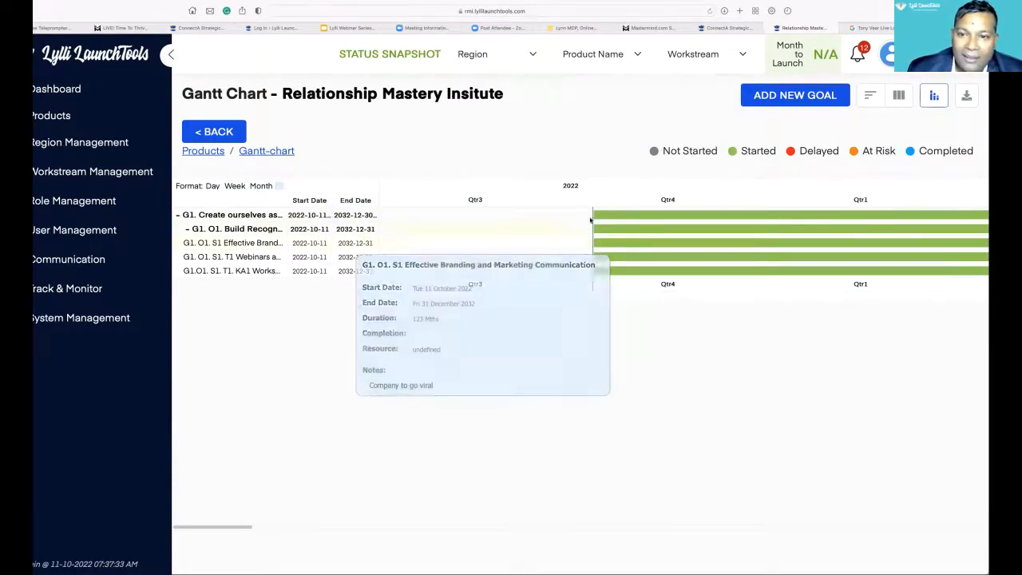
mouse_move(601, 216)
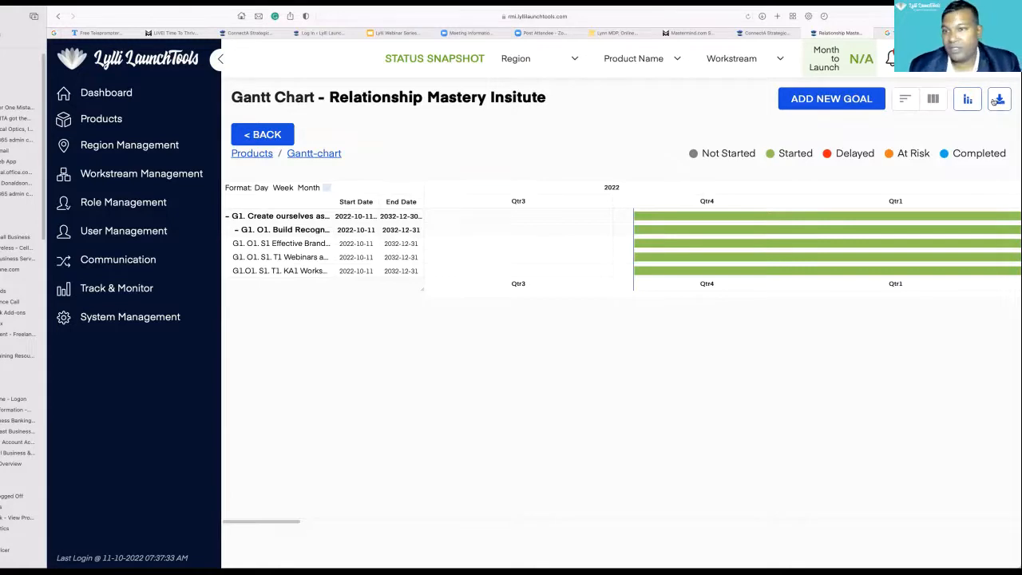
left_click(932, 99)
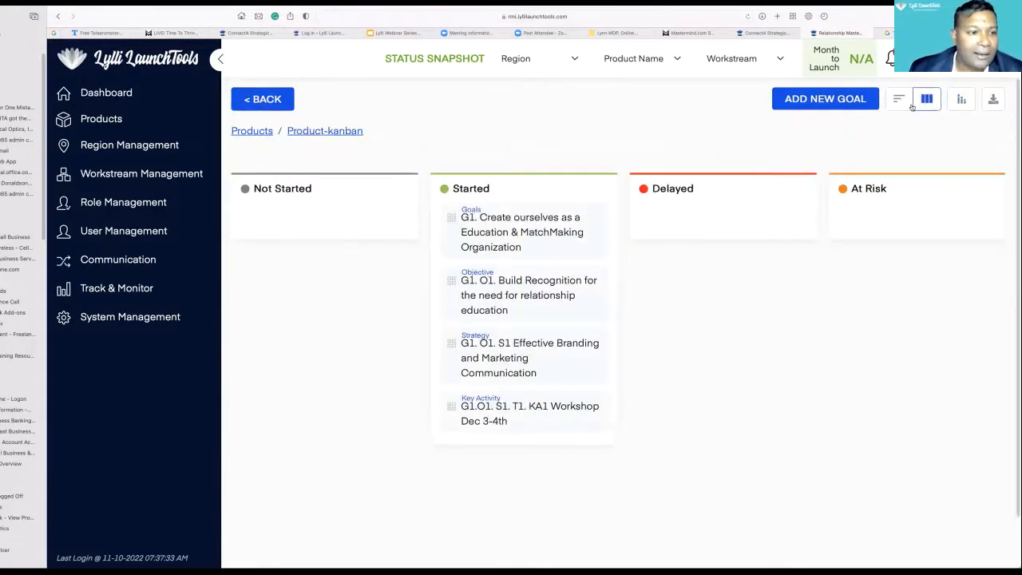
left_click(897, 102)
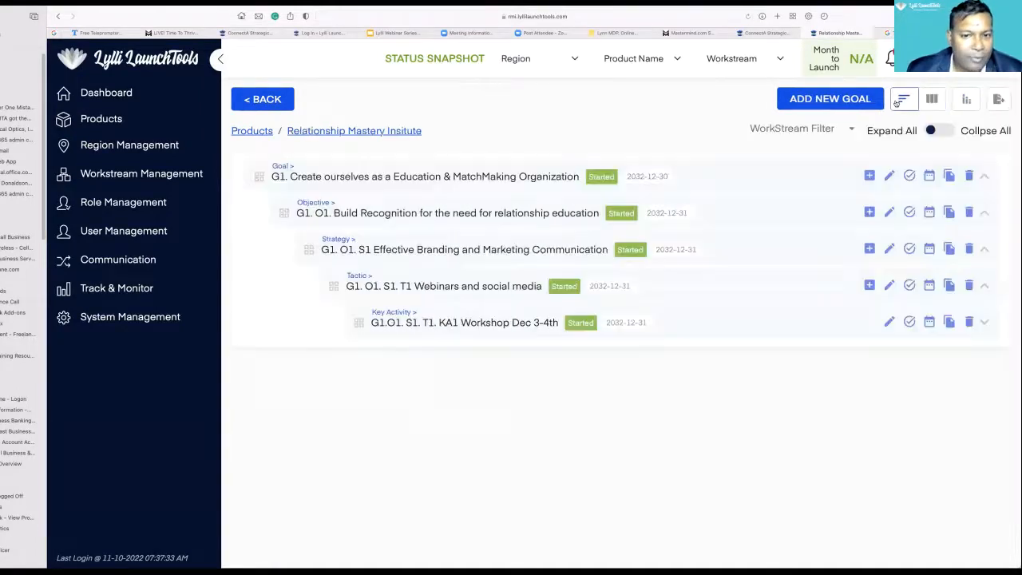
- Start a new dashboard feature of type Products with the product Relationship Mastery Insitute selected
left_click(136, 95)
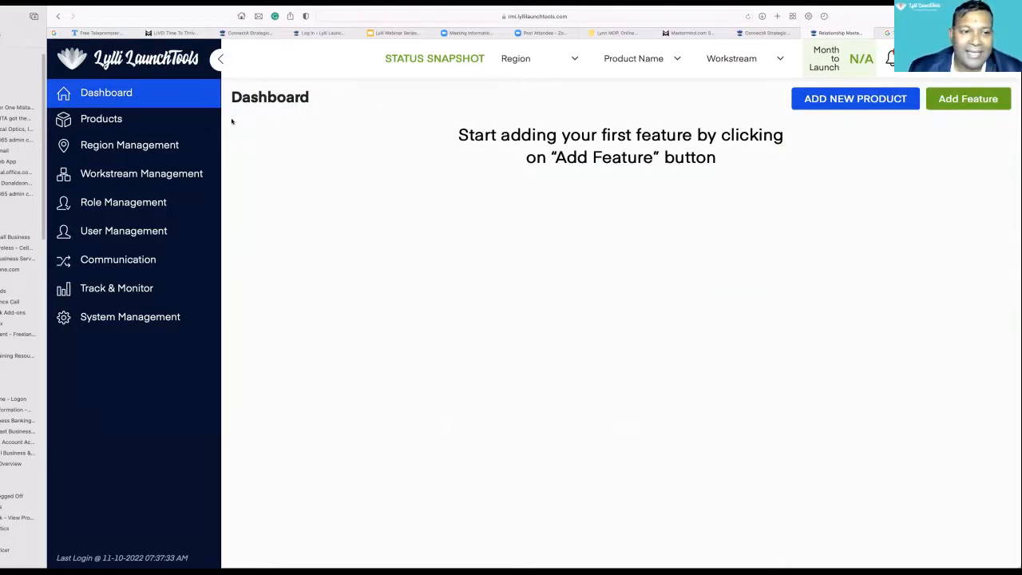
left_click(932, 108)
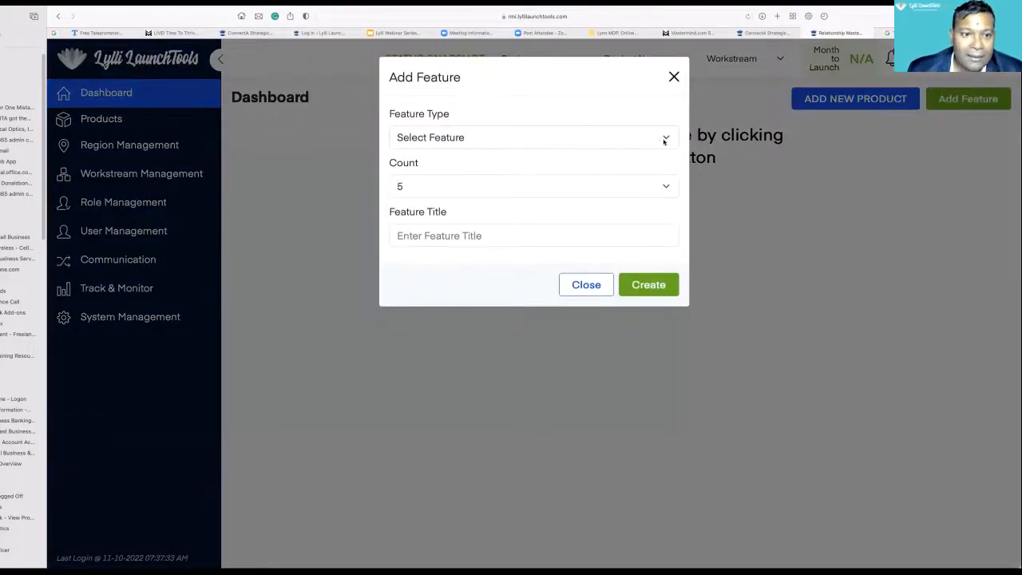
left_click(662, 138)
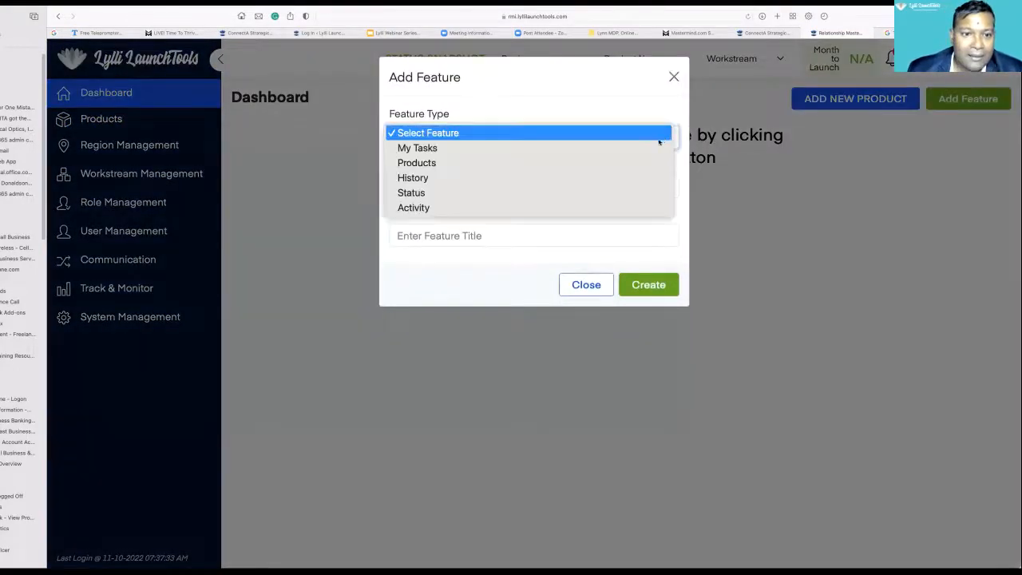
left_click(615, 162)
left_click(662, 187)
left_click(551, 274)
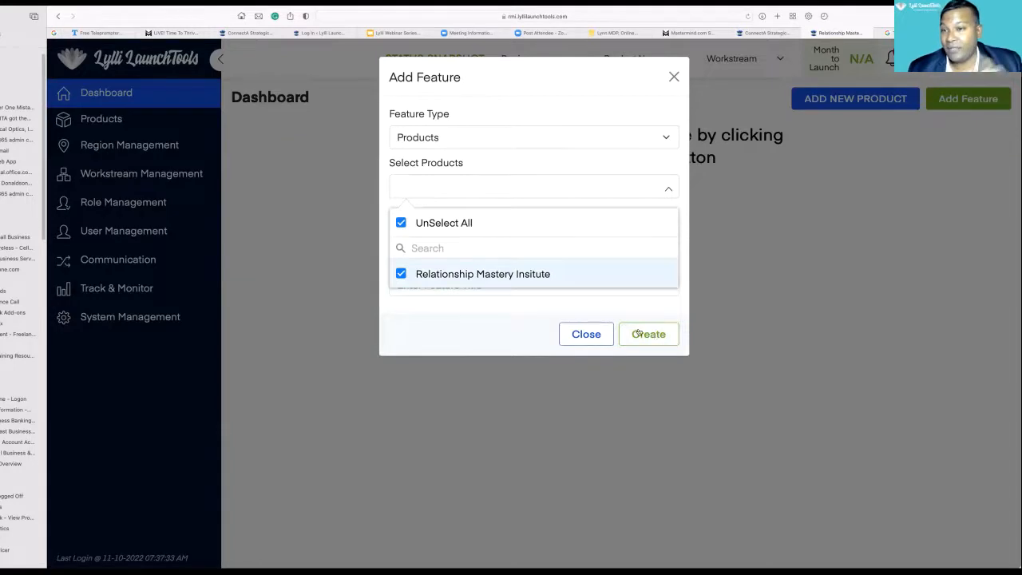
left_click(680, 203)
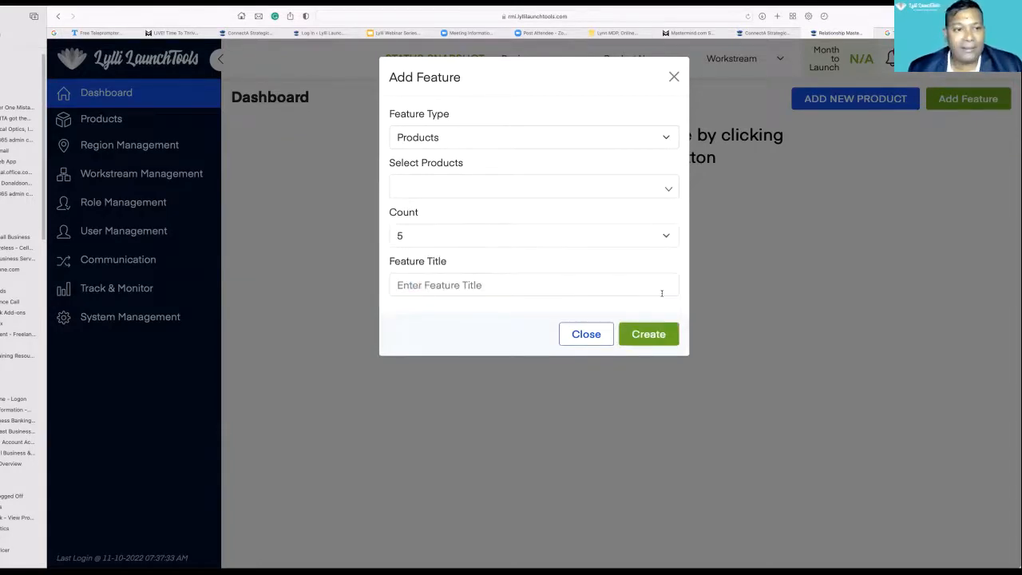
- Title the new dashboard feature "My Products"
left_click(569, 284)
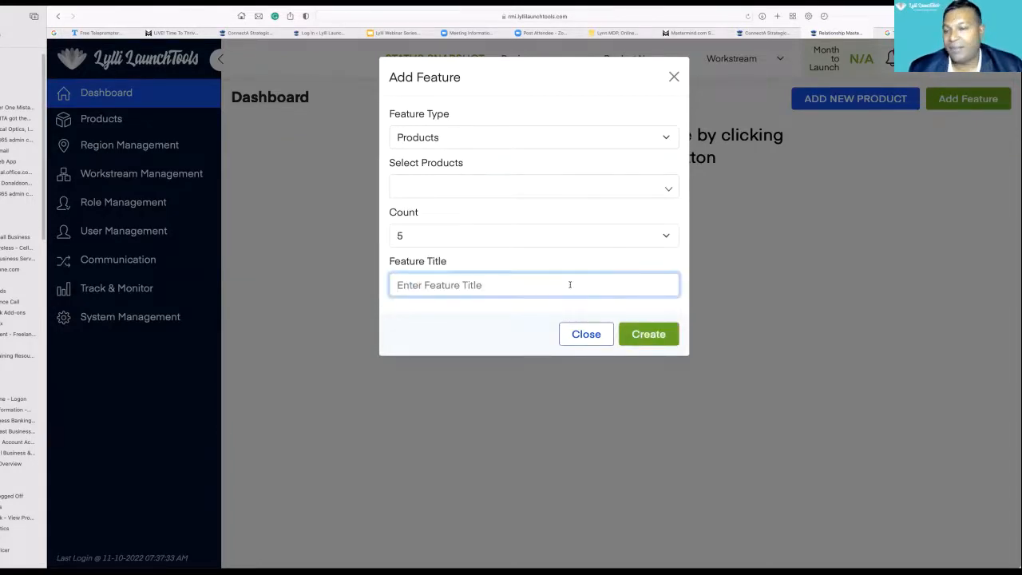
type("My Pro")
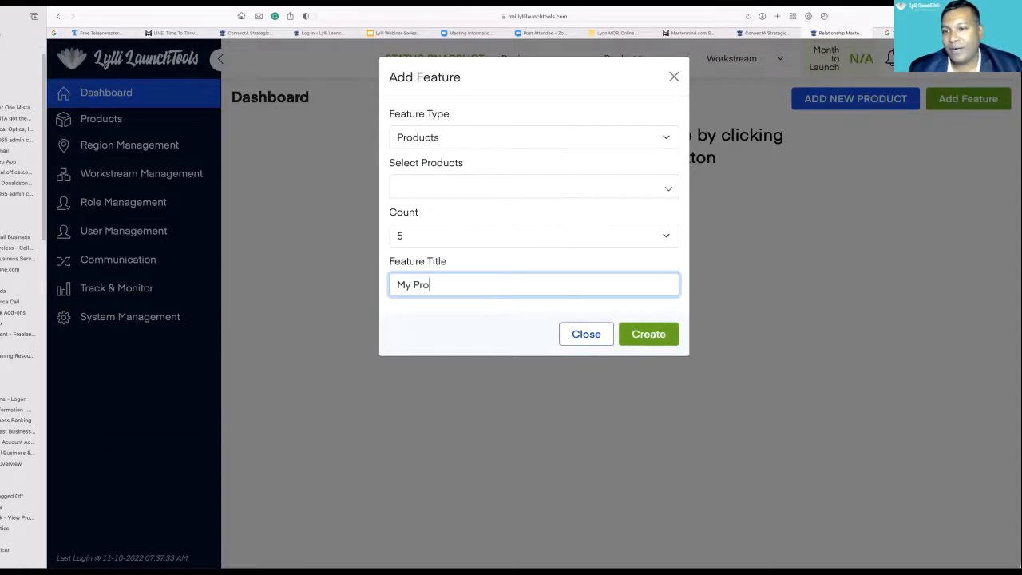
type("ducts")
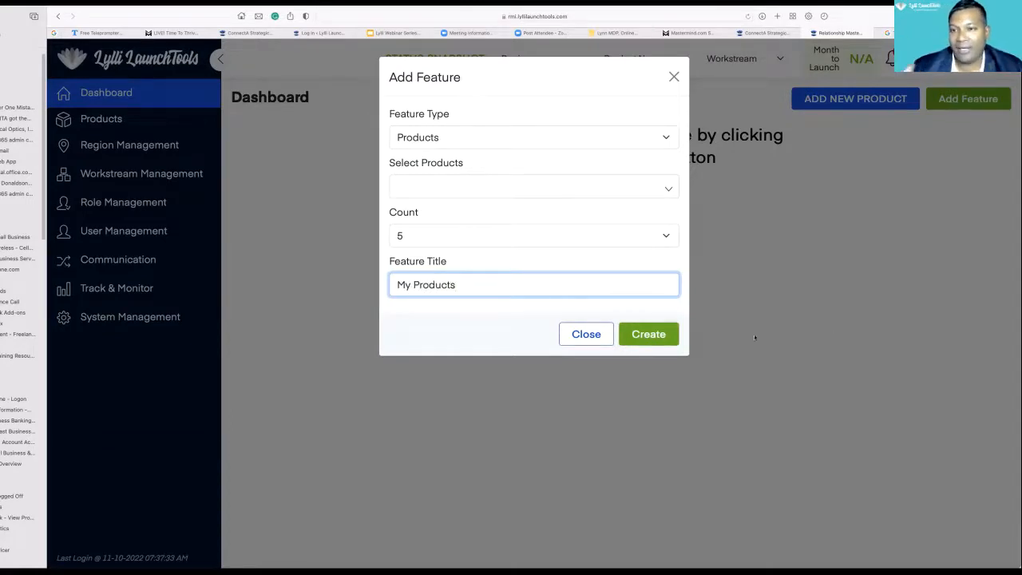
- Create the My Products dashboard feature, and reopen it to check its product selection and save it again
left_click(652, 336)
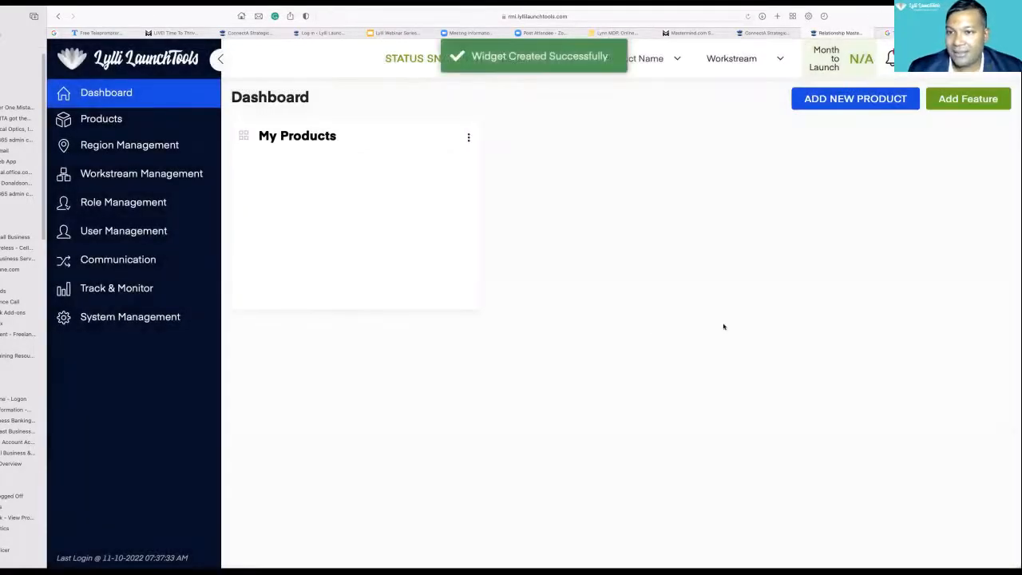
left_click(468, 137)
left_click(441, 159)
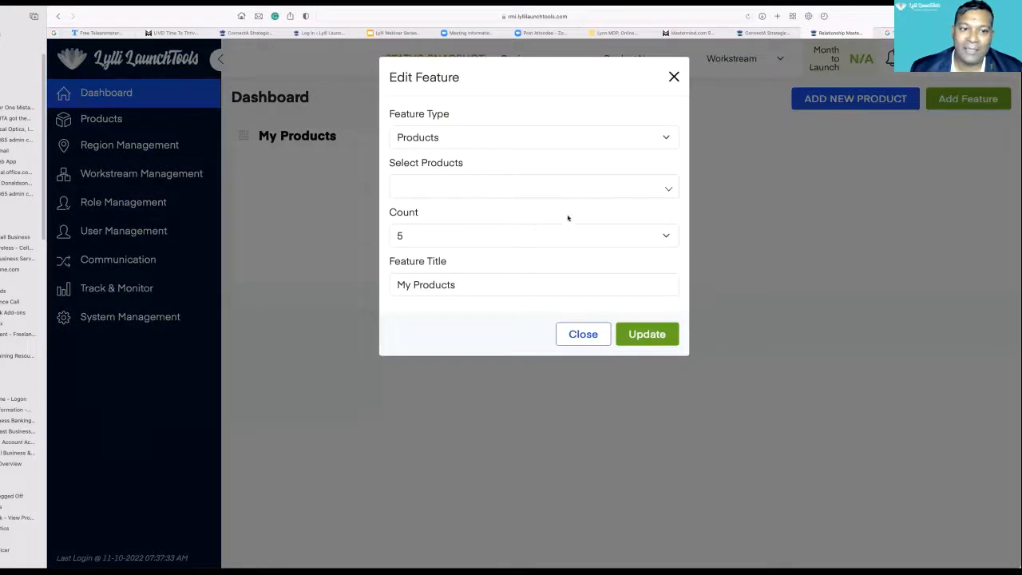
left_click(661, 190)
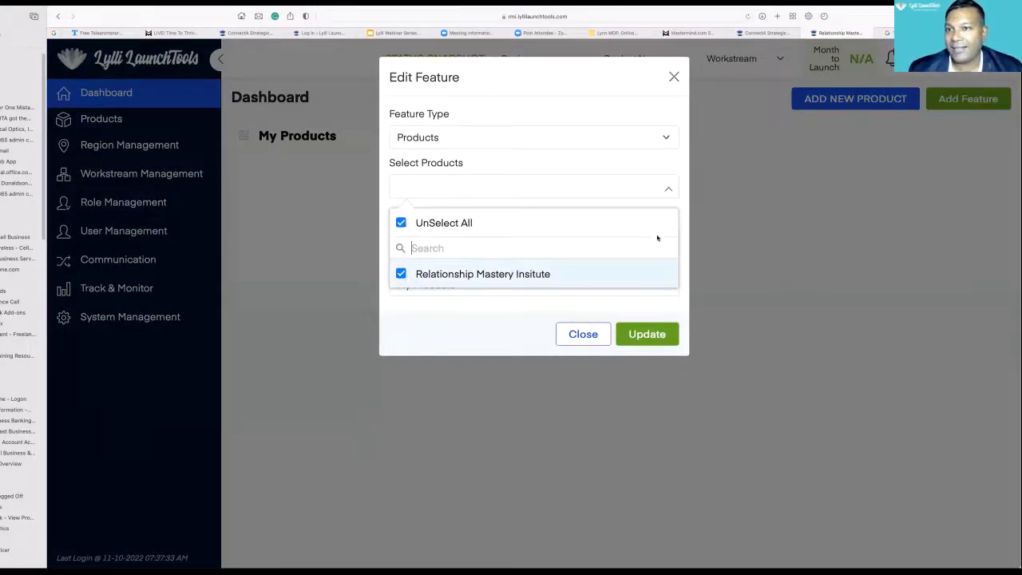
left_click(651, 320)
left_click(651, 321)
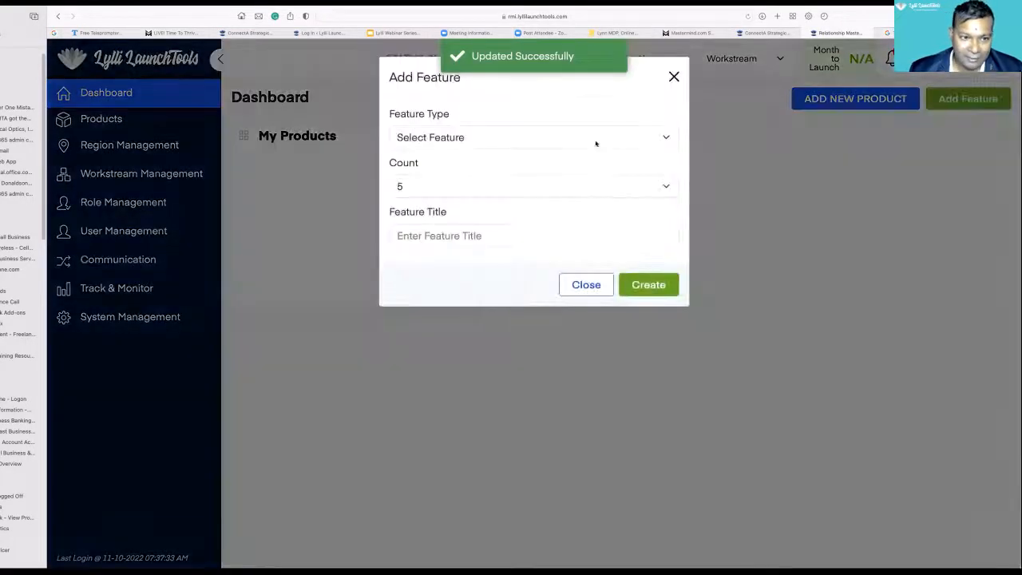
- Create a dashboard feature of type My Tasks for the product Relationship Mastery Insitute, titled "My Tasks"
left_click(596, 141)
left_click(598, 152)
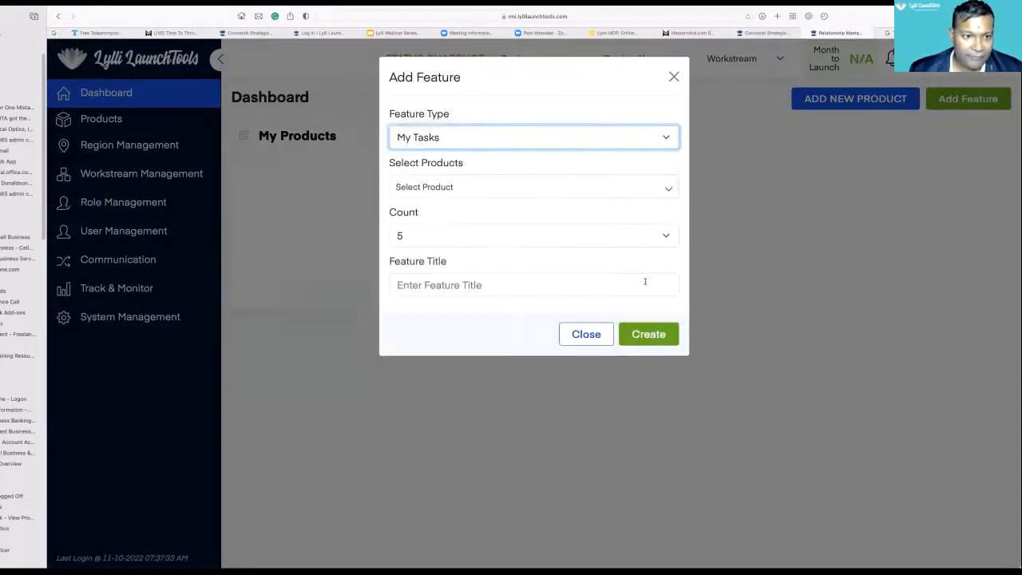
left_click(536, 188)
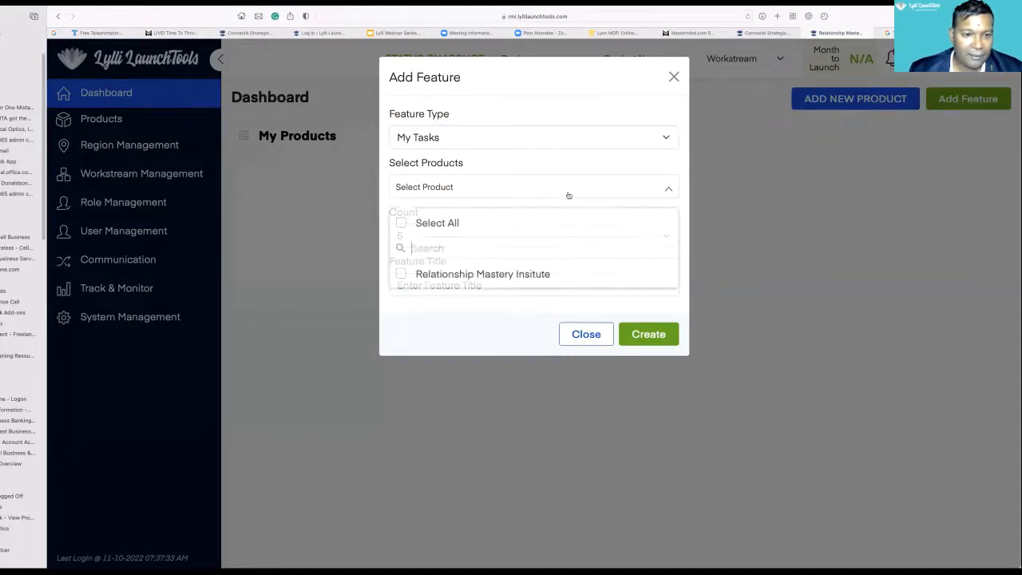
left_click(548, 273)
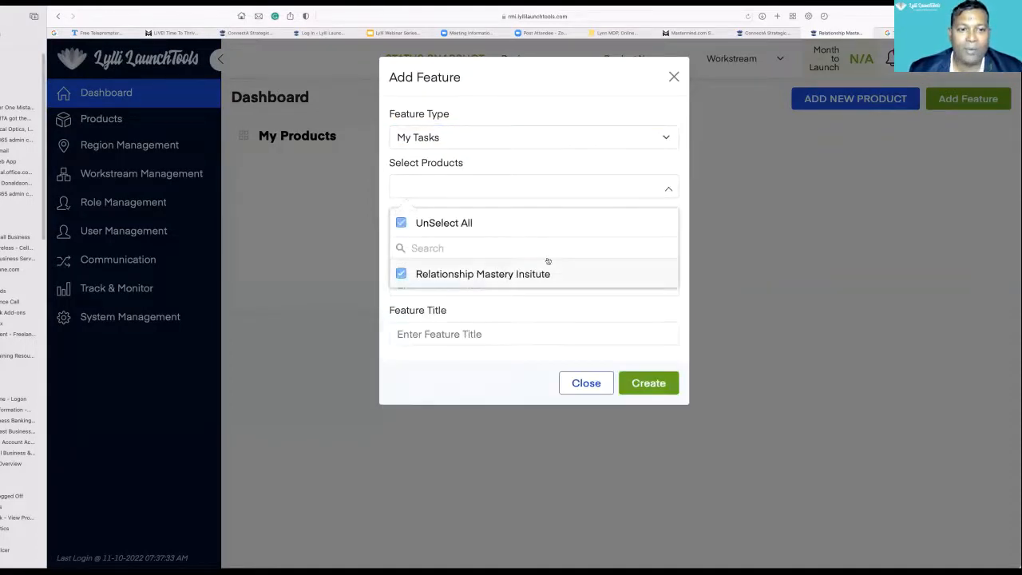
left_click(539, 316)
left_click(476, 333)
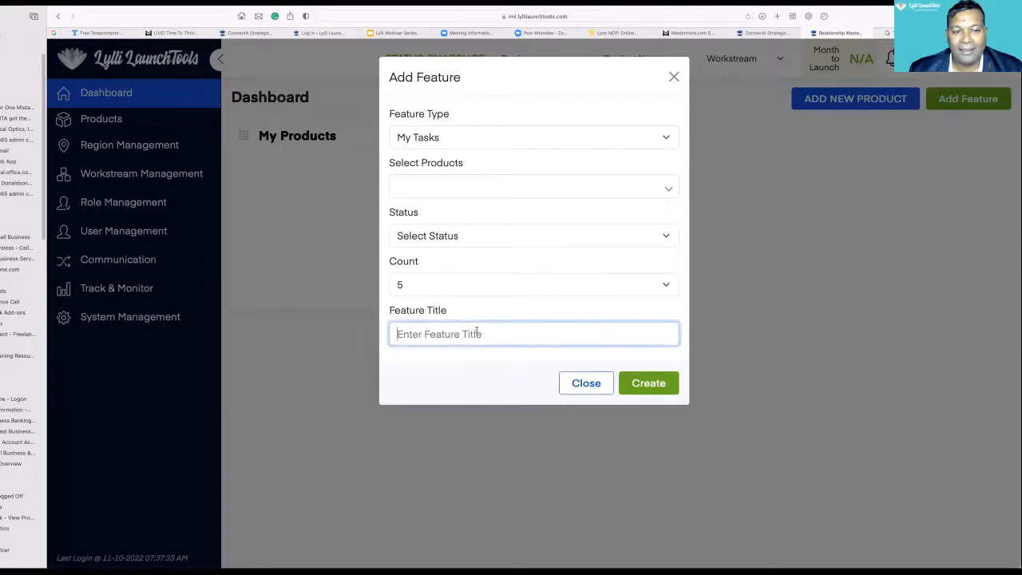
type("My Tasks")
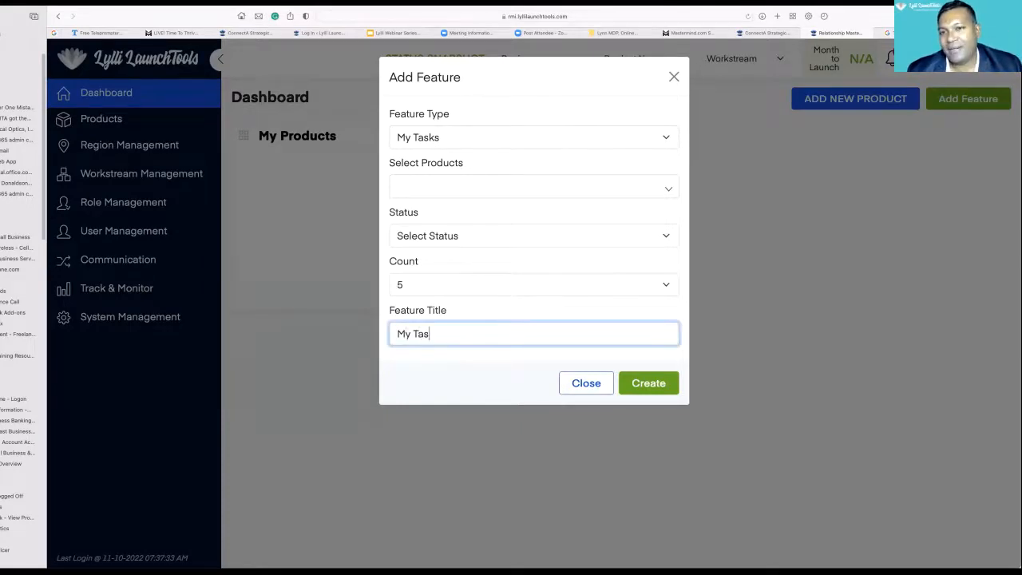
left_click(656, 384)
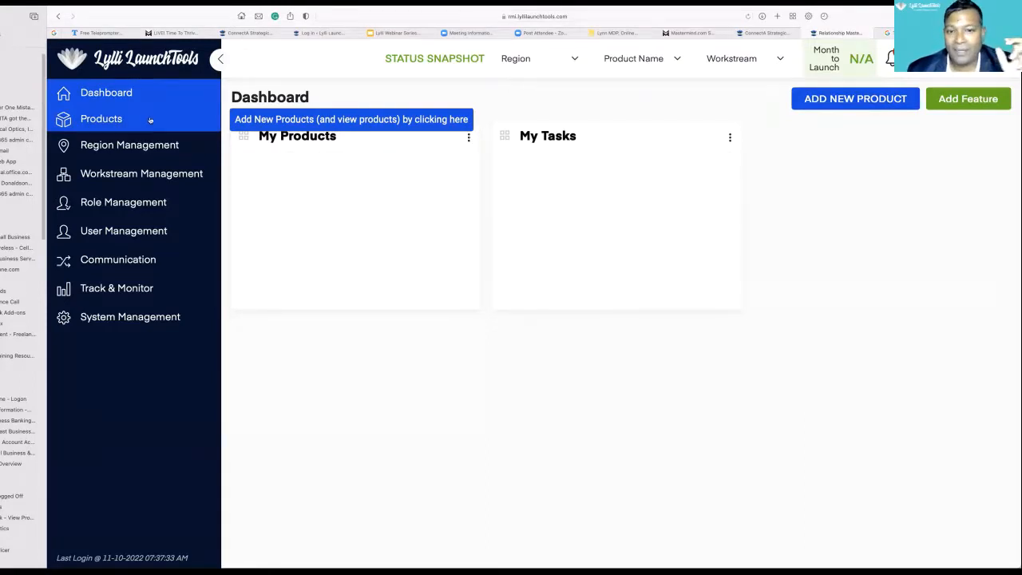
- Create a dashboard feature of type Status with the status Started, titled "Status"
left_click(936, 107)
left_click(668, 137)
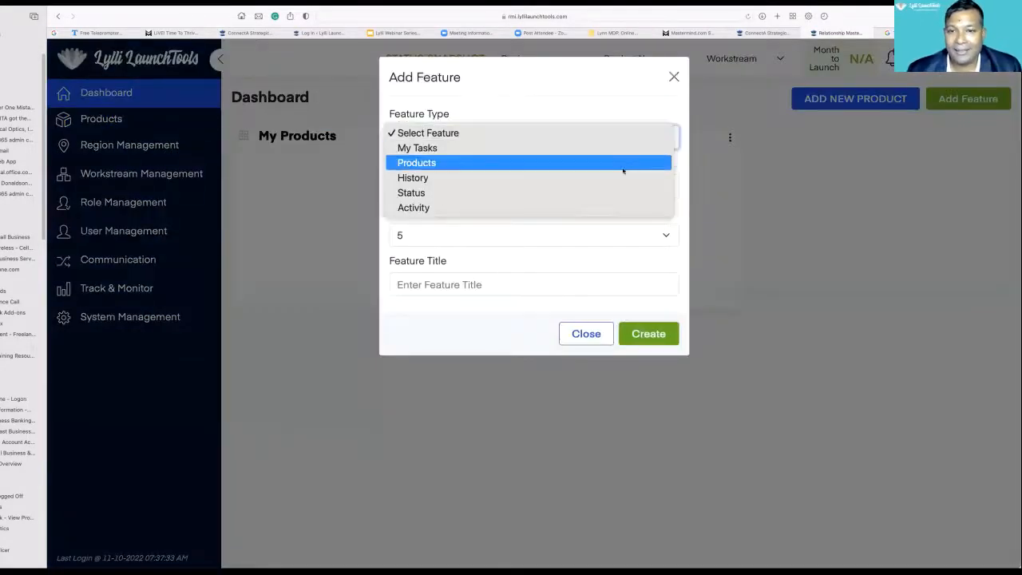
left_click(589, 192)
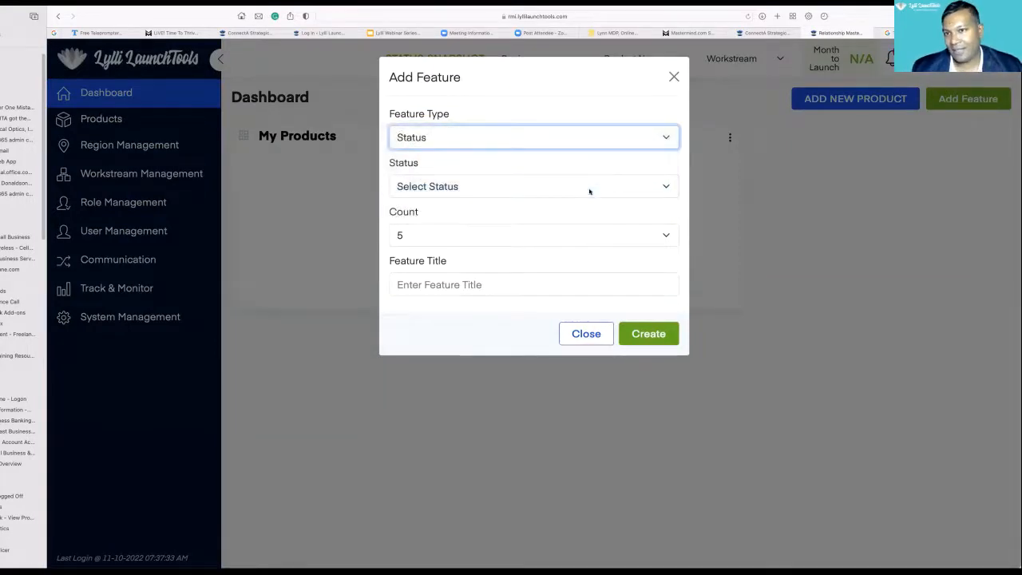
left_click(666, 186)
left_click(613, 212)
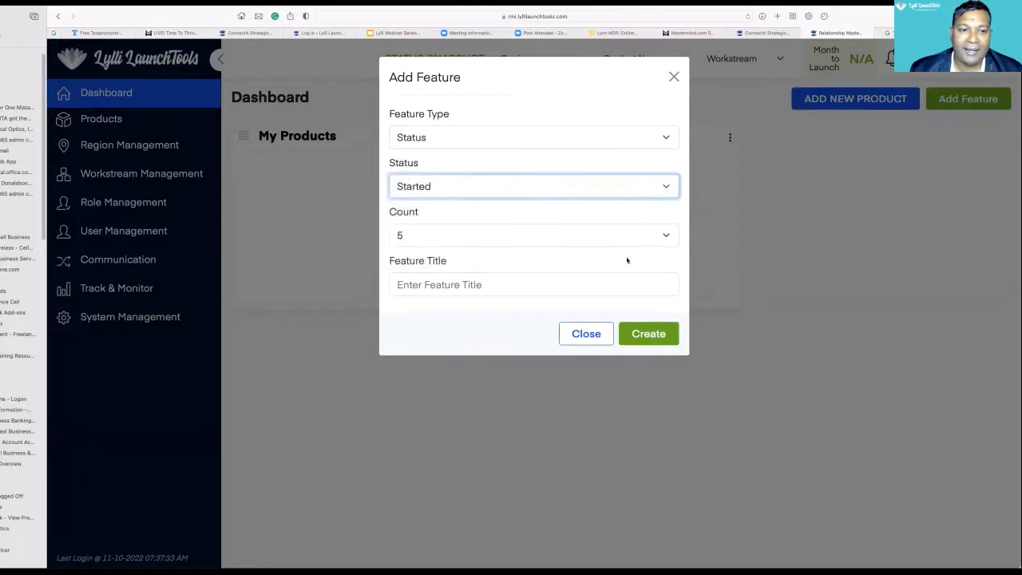
left_click(537, 285)
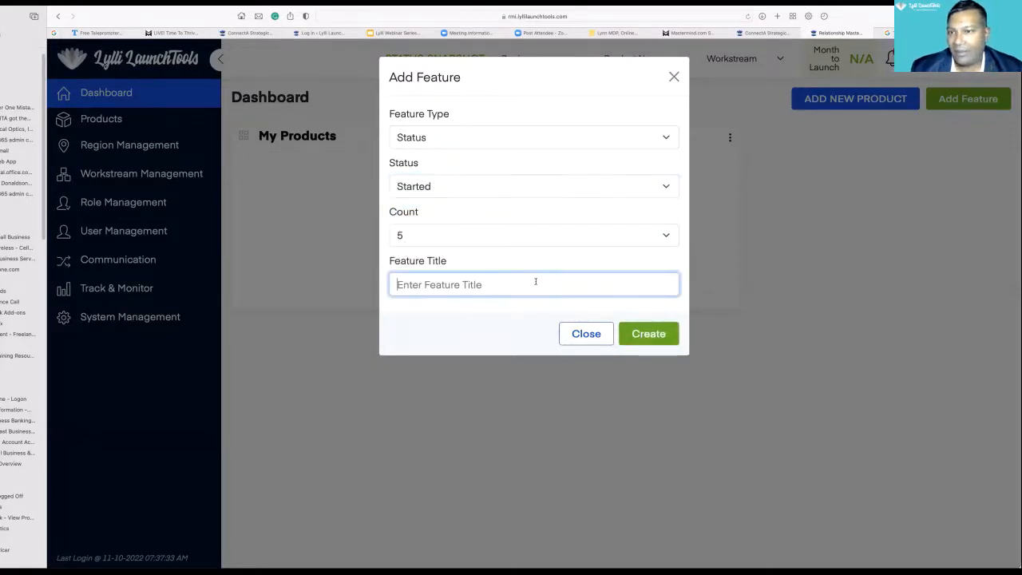
type("Status")
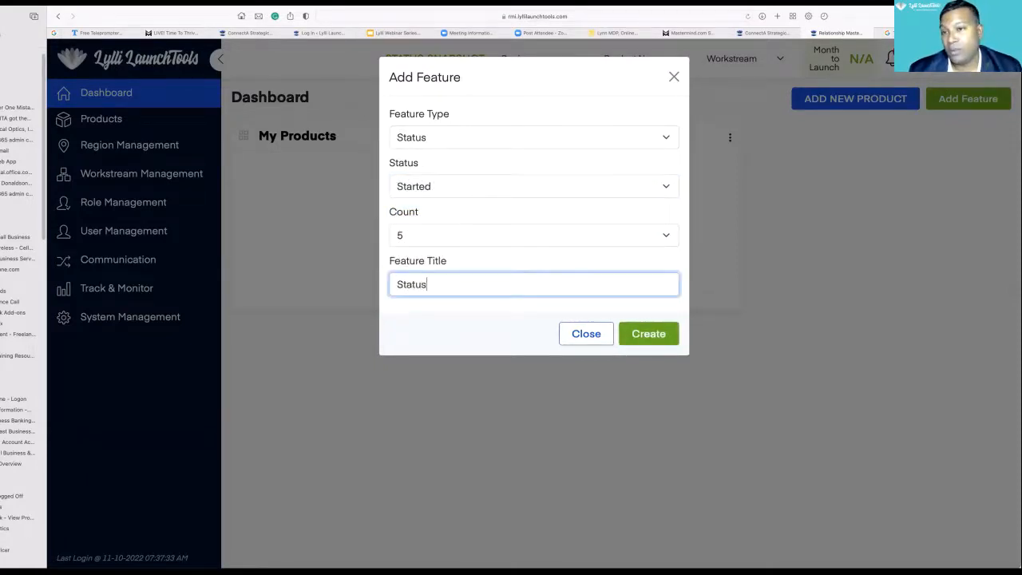
left_click(649, 333)
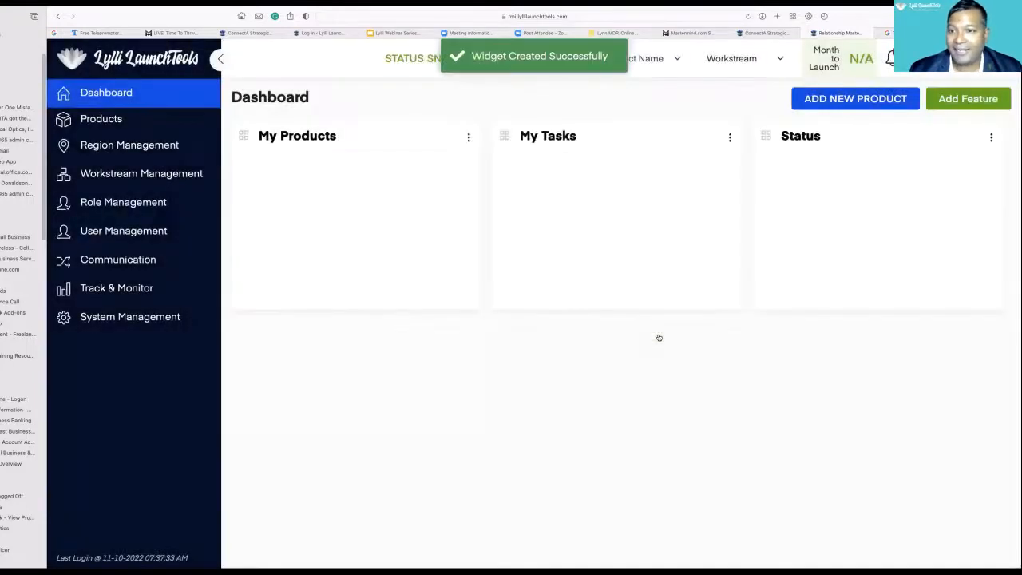